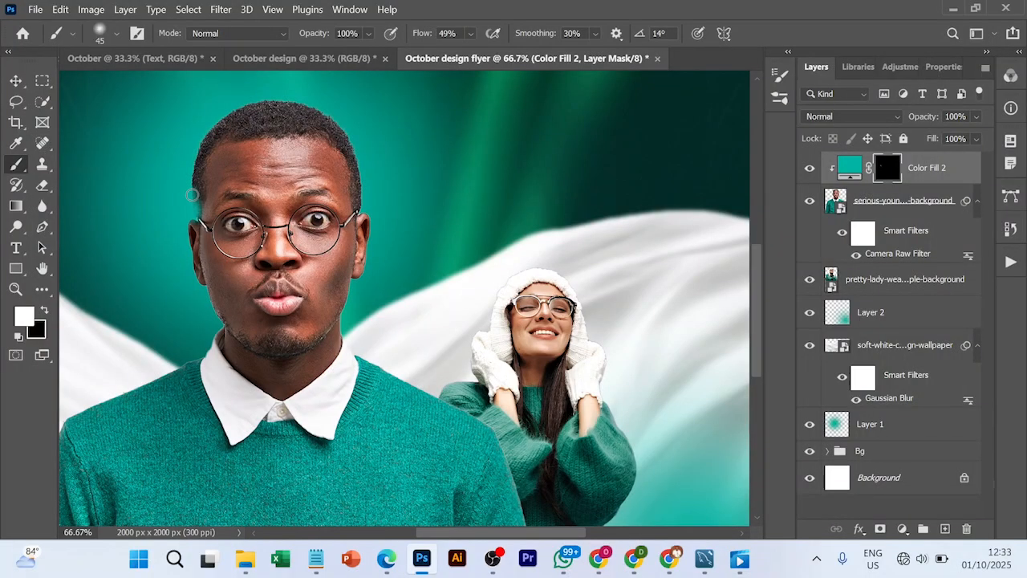
{"action": "scroll", "coordinate": [554, 515], "scroll_direction": "left", "scroll_amount": 2}
{"action": "scroll", "coordinate": [554, 516], "scroll_direction": "left", "scroll_amount": 2}
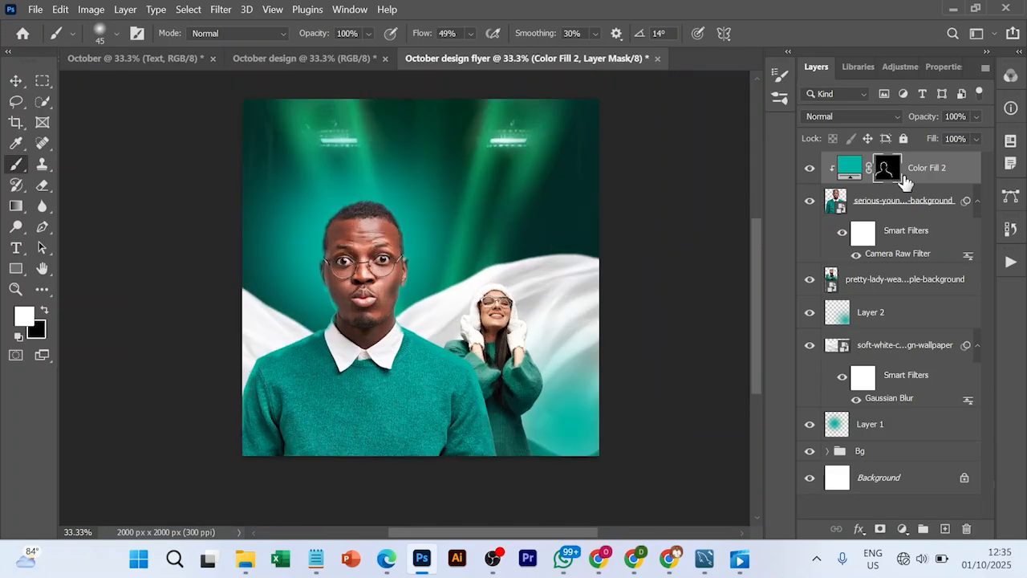
{"action": "left_click", "coordinate": [902, 529]}
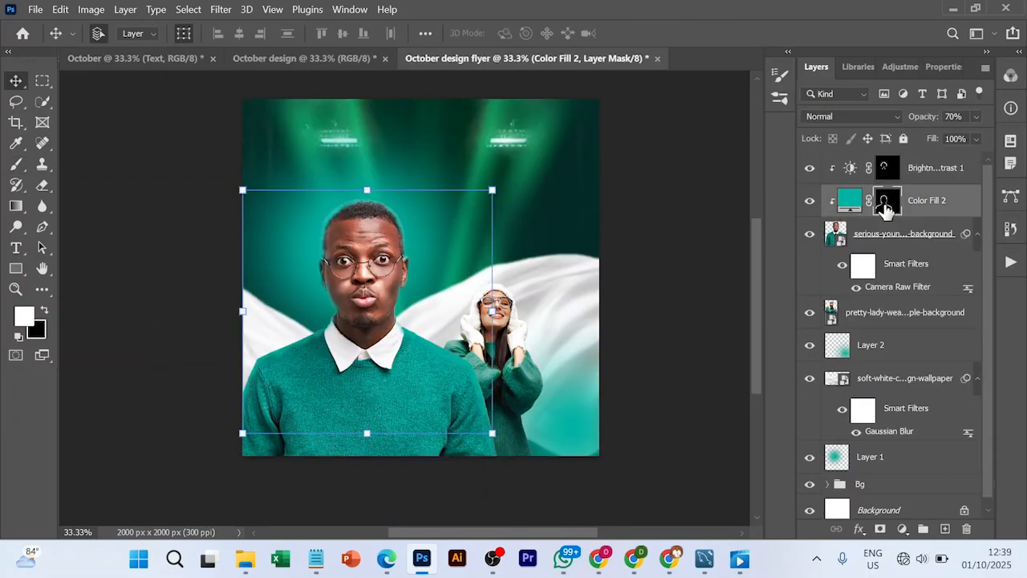
{"action": "left_click", "coordinate": [907, 210]}
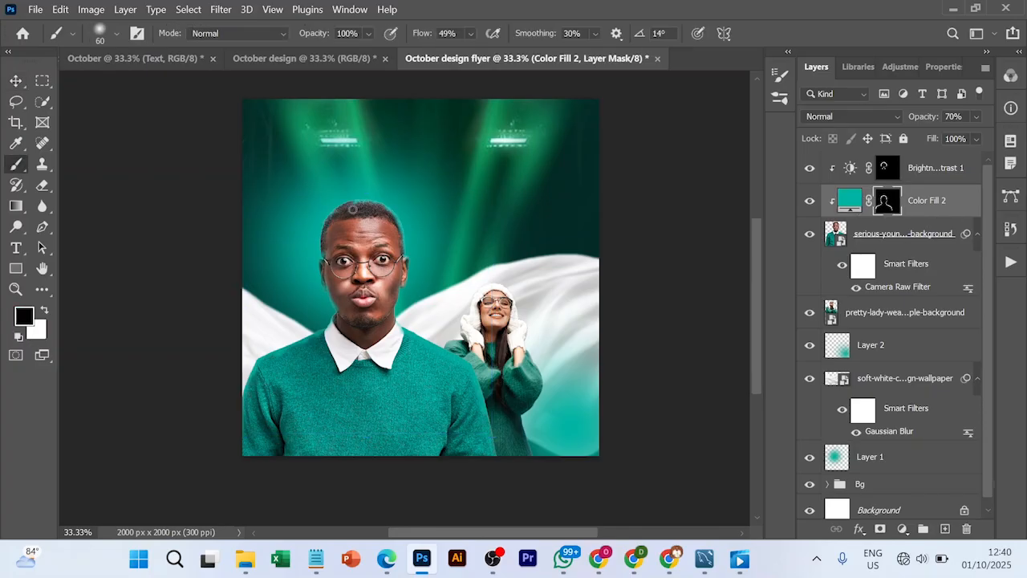
{"action": "key", "text": "ctrl+plus"}
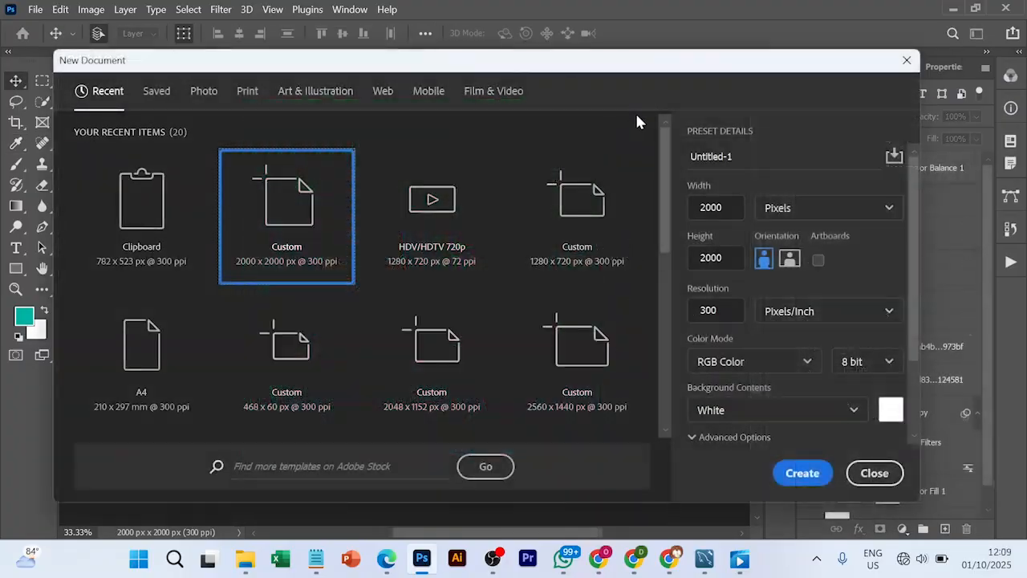
- Create a 2000 × 2000 px RGB document at 300 pixels/inch named "October design flyer"
{"action": "left_click", "coordinate": [733, 157]}
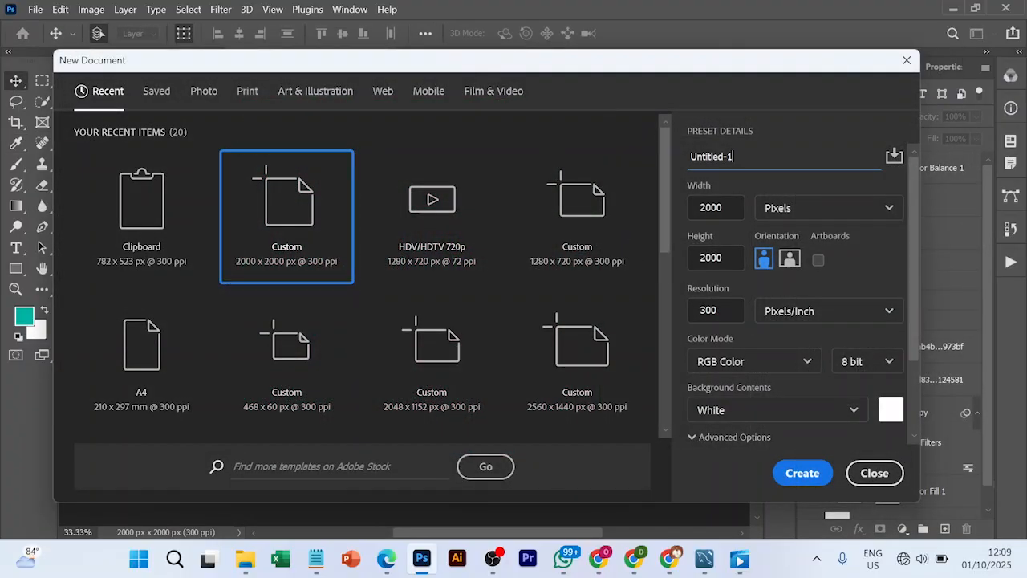
{"action": "type", "text": "AOctober design flyer"}
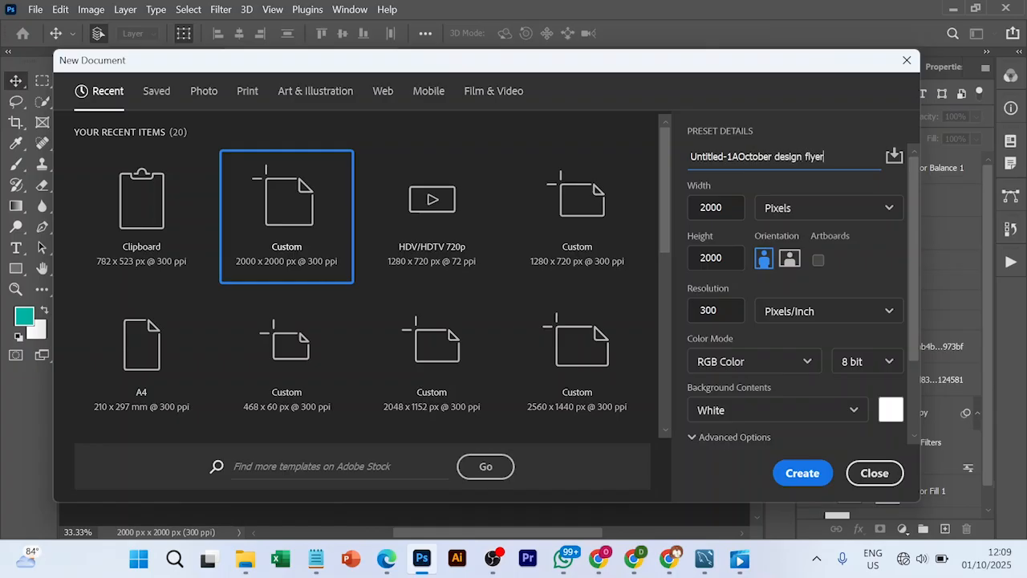
{"action": "left_click_drag", "start_coordinate": [737, 157], "coordinate": [653, 159]}
{"action": "key", "text": "BackSpace"}
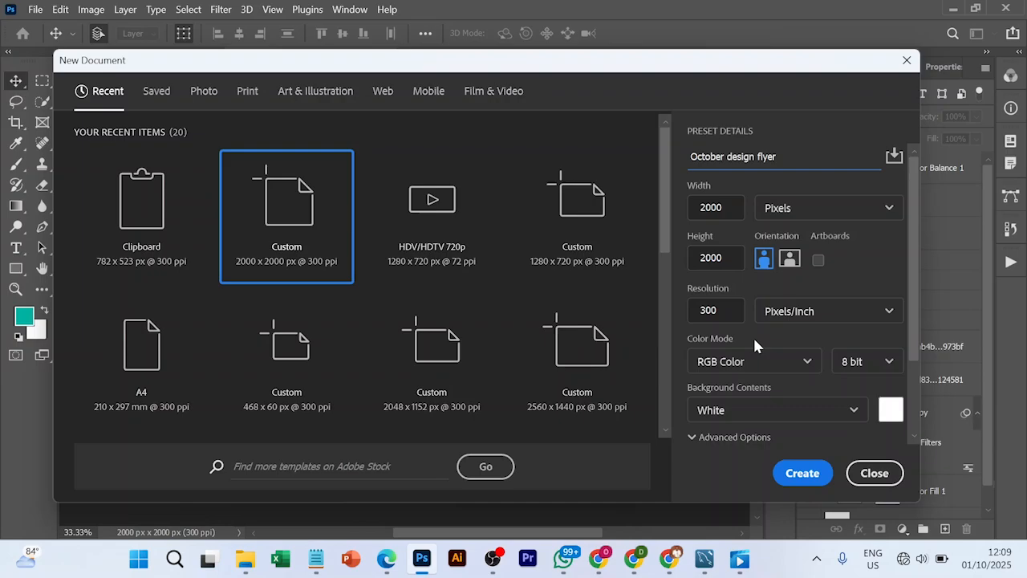
{"action": "left_click", "coordinate": [803, 473]}
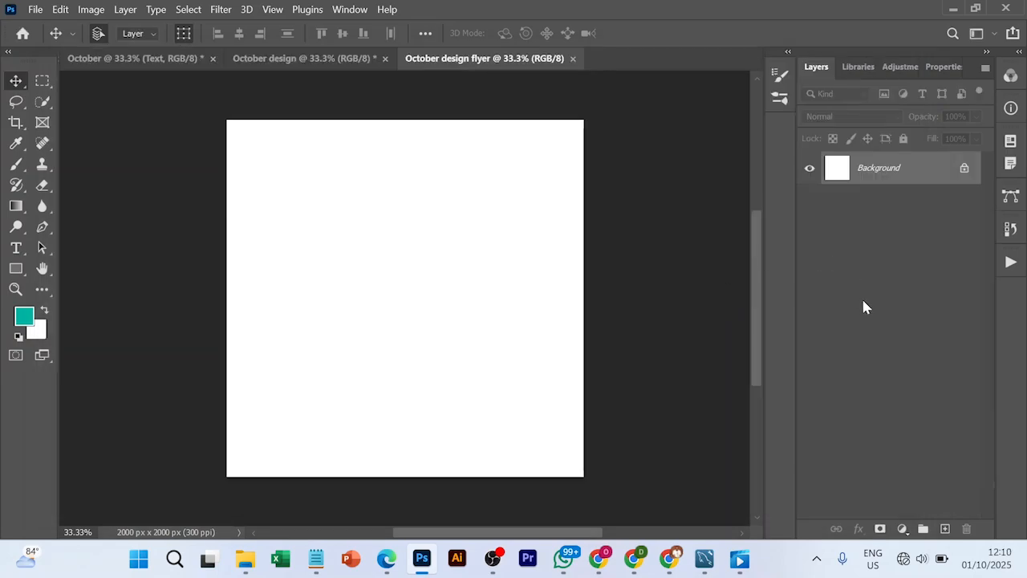
- Add a solid color fill layer in dark green 023833 above the background
{"action": "left_click", "coordinate": [902, 529]}
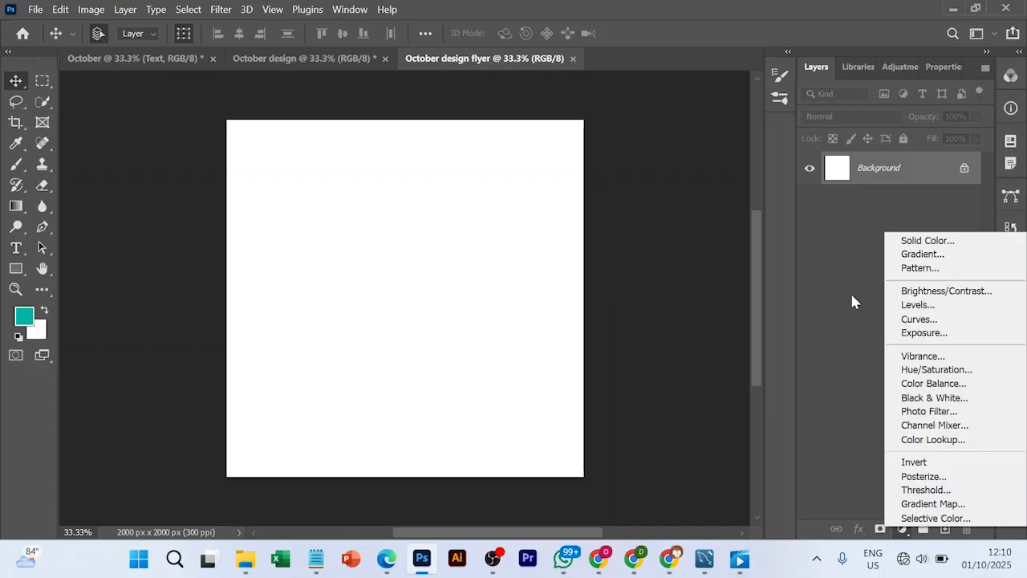
{"action": "left_click", "coordinate": [925, 243]}
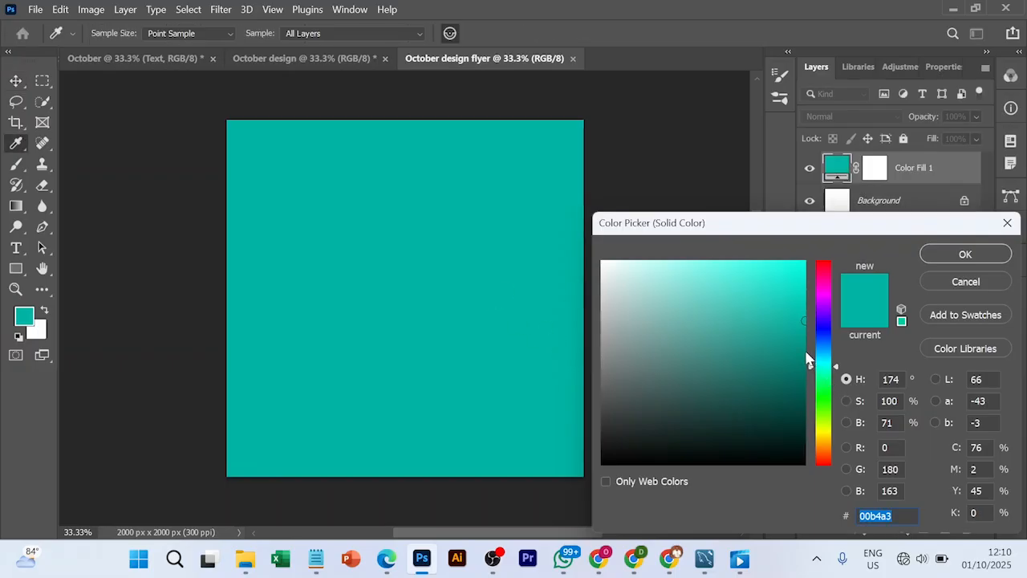
{"action": "left_click_drag", "start_coordinate": [803, 397], "coordinate": [801, 421]}
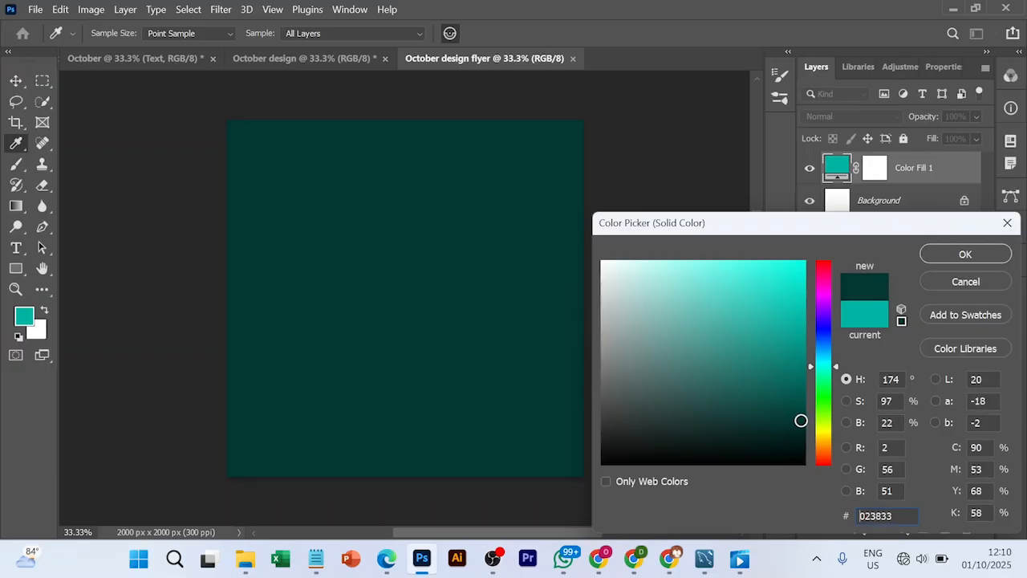
{"action": "left_click", "coordinate": [971, 255]}
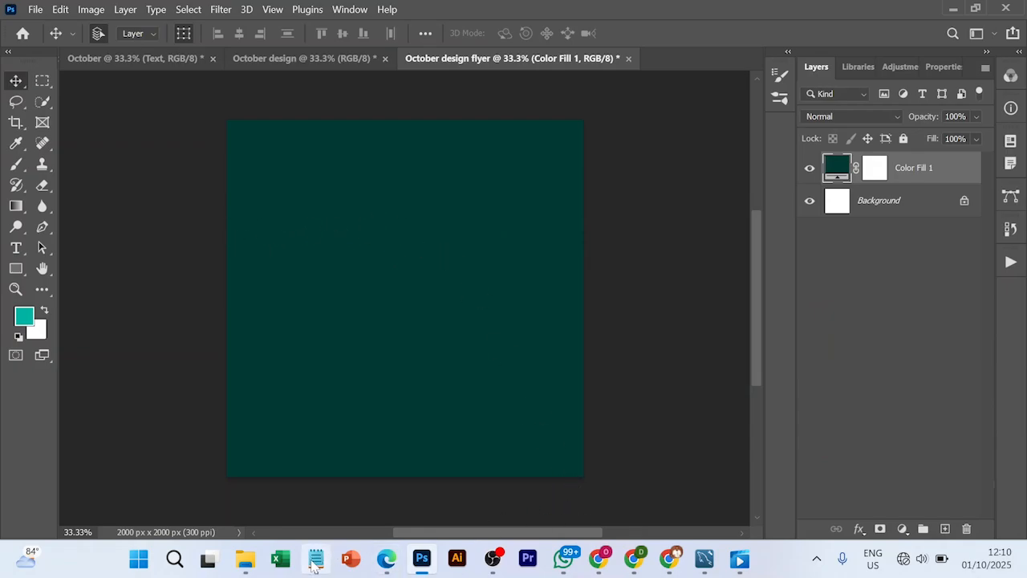
- Place the serious-young-male image from the Resource file folder into the flyer document
{"action": "mouse_move", "coordinate": [245, 559]}
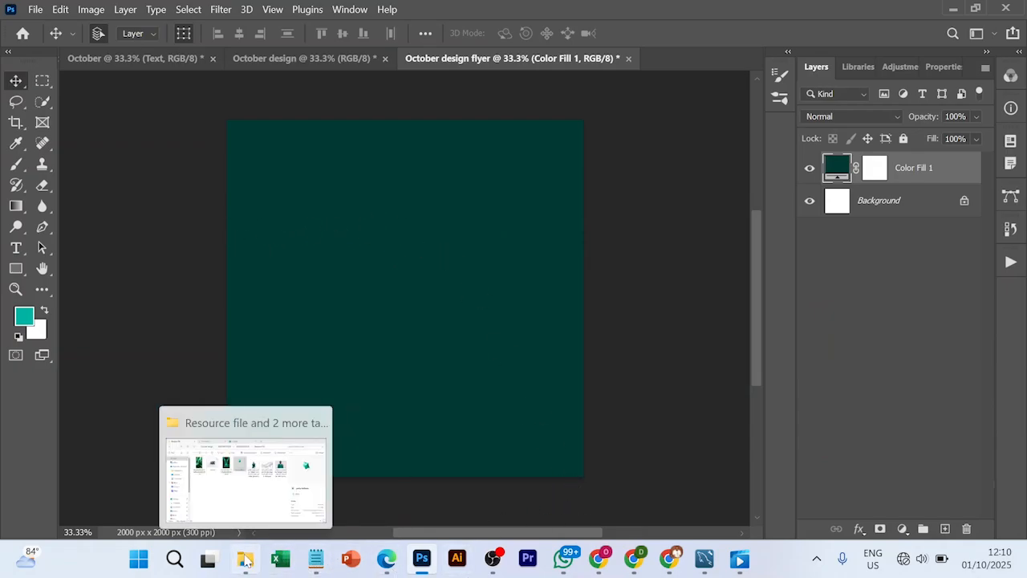
{"action": "left_click", "coordinate": [279, 442]}
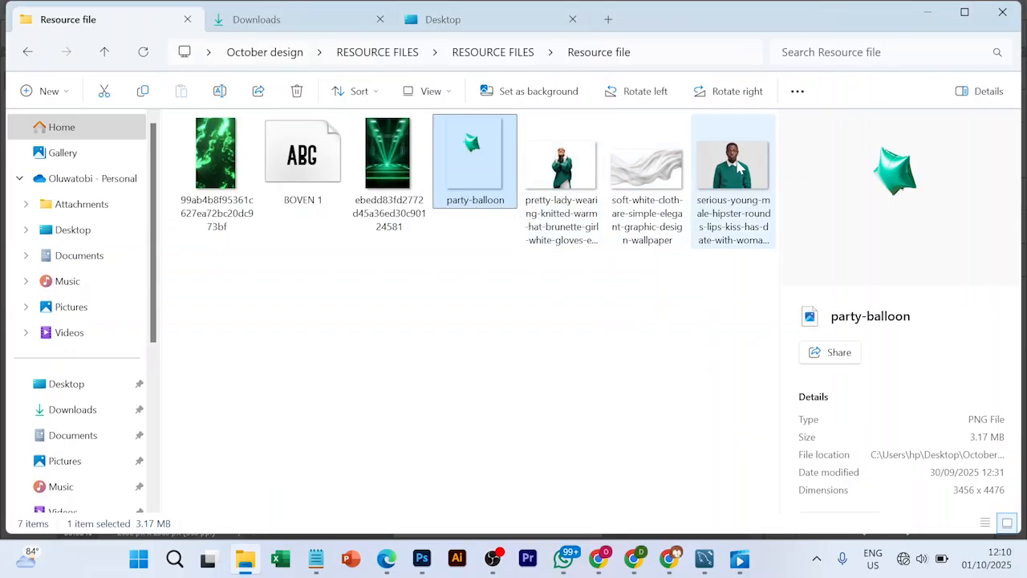
{"action": "left_click_drag", "start_coordinate": [738, 168], "coordinate": [379, 363]}
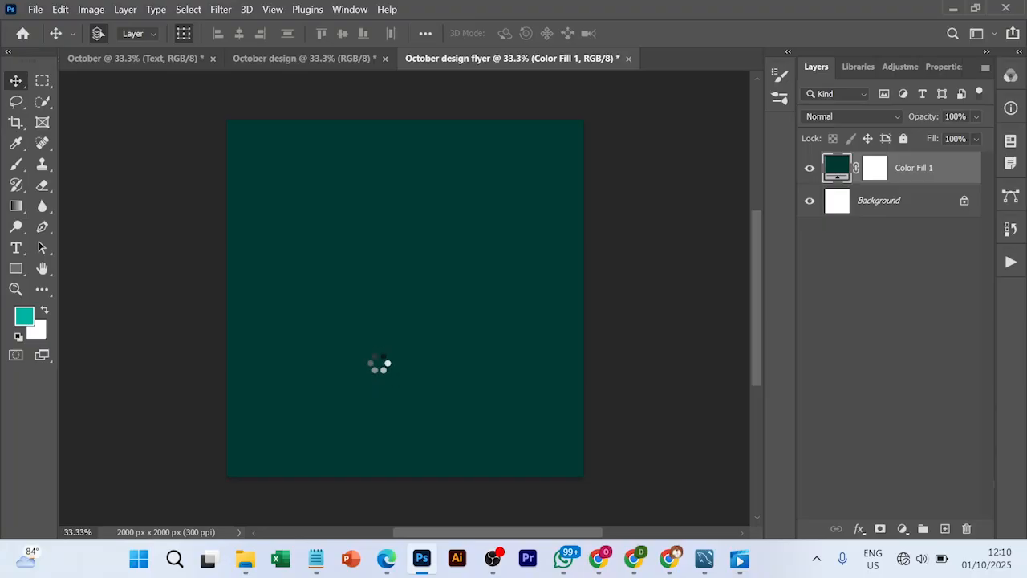
{"action": "left_click", "coordinate": [794, 33]}
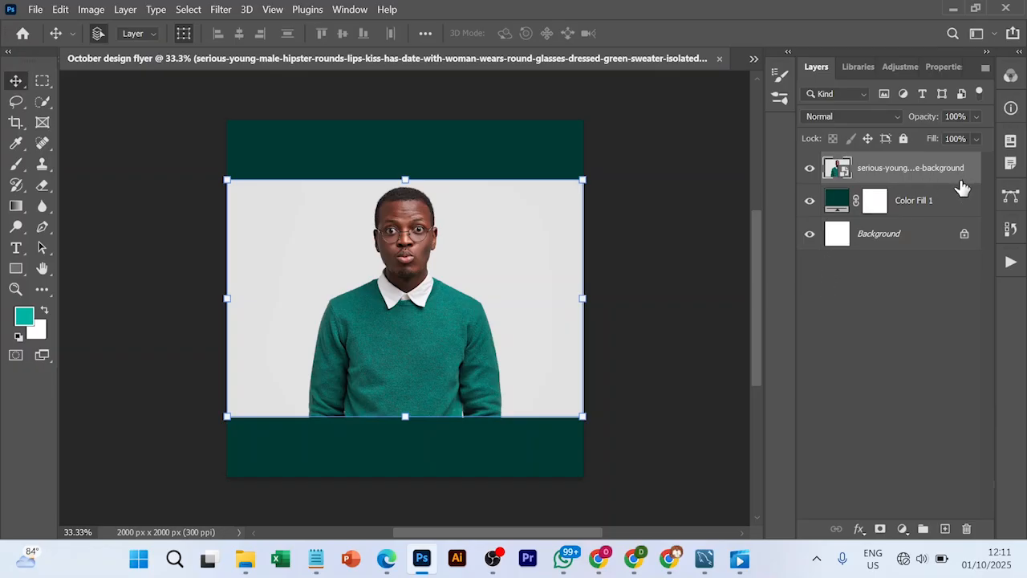
- Mask out the man's backdrop using a Select Subject selection, and convert the masked layer to a smart object
{"action": "left_click", "coordinate": [188, 9]}
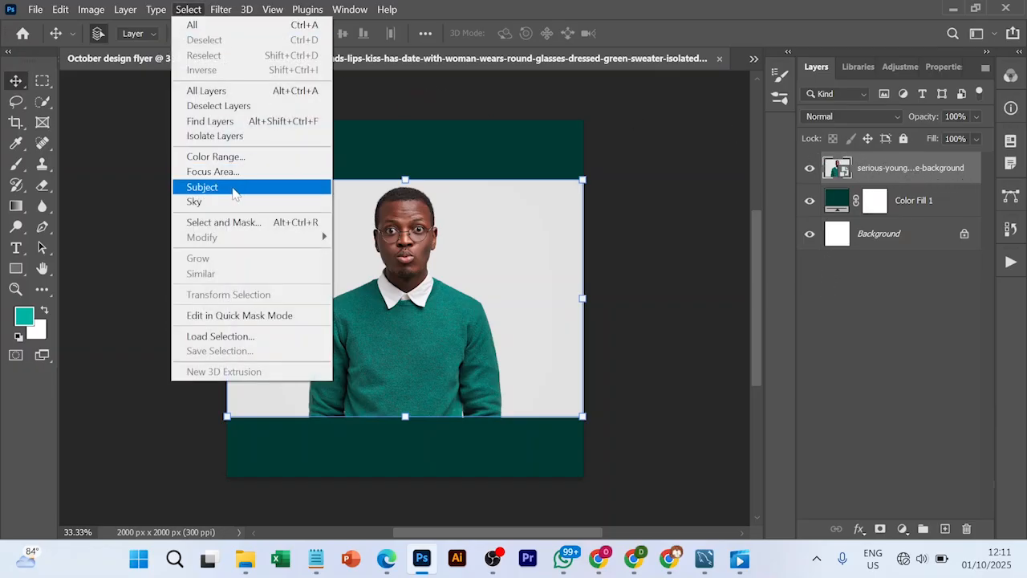
{"action": "left_click", "coordinate": [219, 193]}
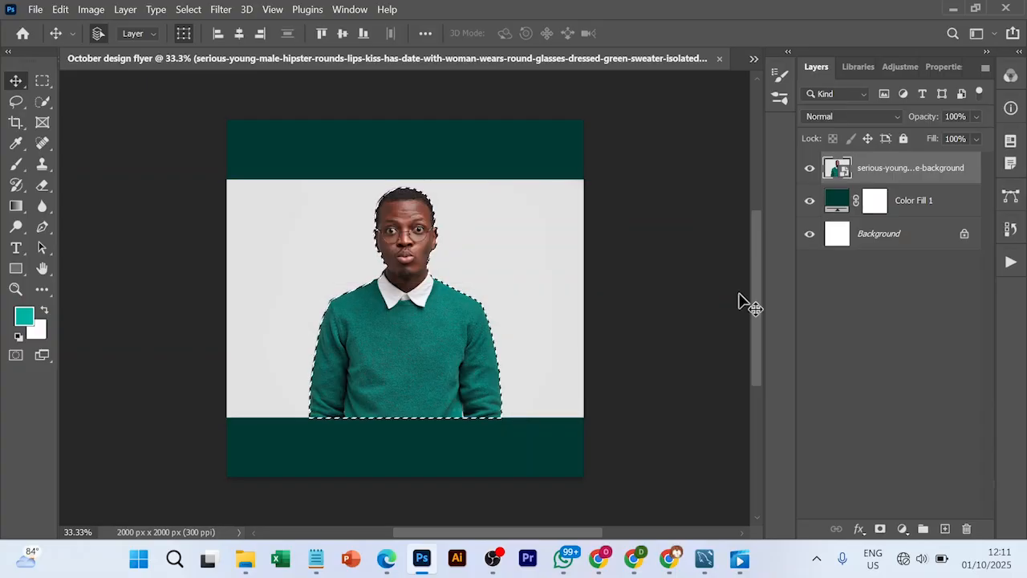
{"action": "left_click", "coordinate": [881, 529]}
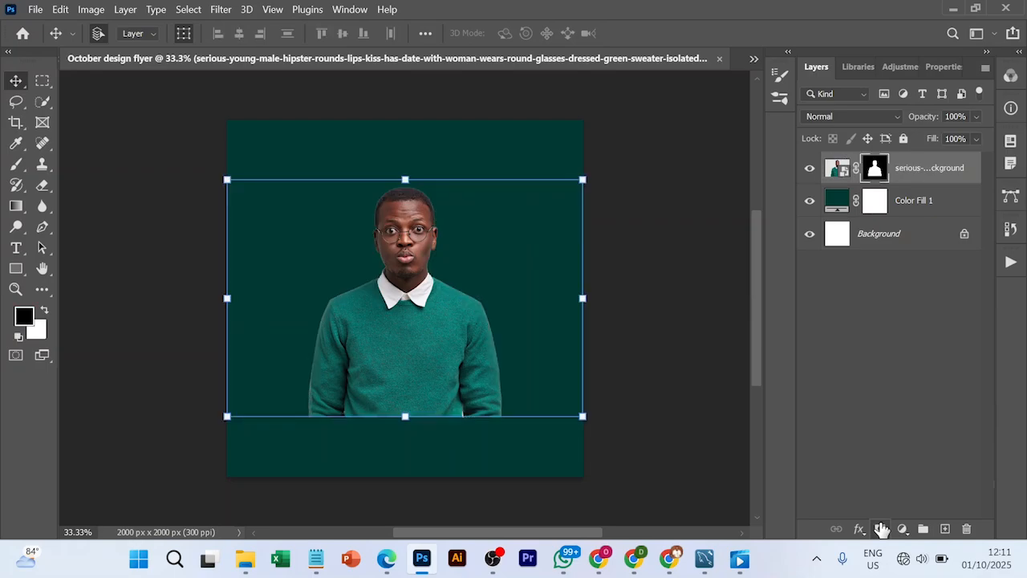
{"action": "right_click", "coordinate": [929, 167]}
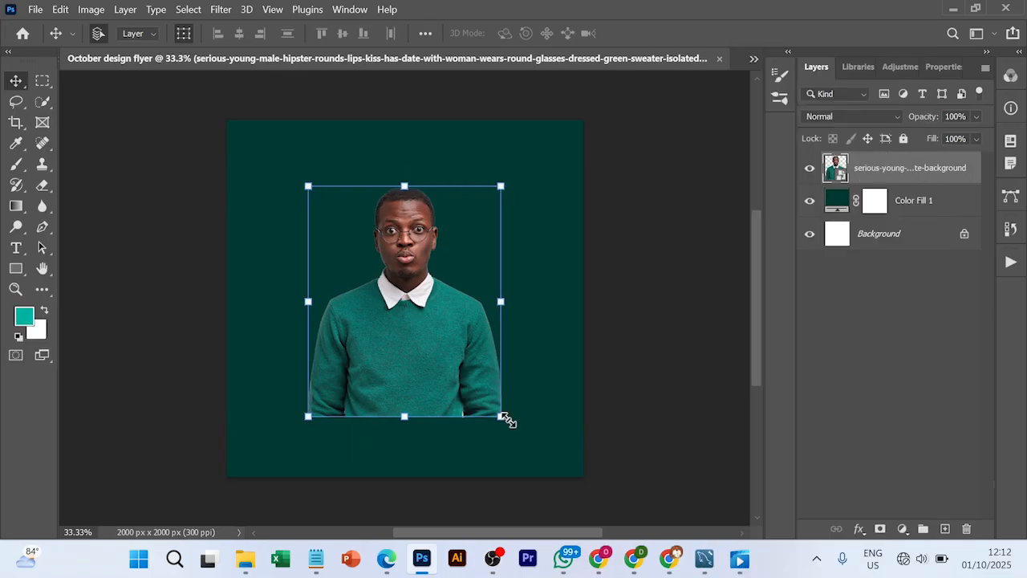
- Scale the man to about 153% and move him to the lower-left part of the canvas
{"action": "left_click_drag", "start_coordinate": [501, 416], "coordinate": [555, 476]}
{"action": "left_click_drag", "start_coordinate": [408, 297], "coordinate": [366, 392]}
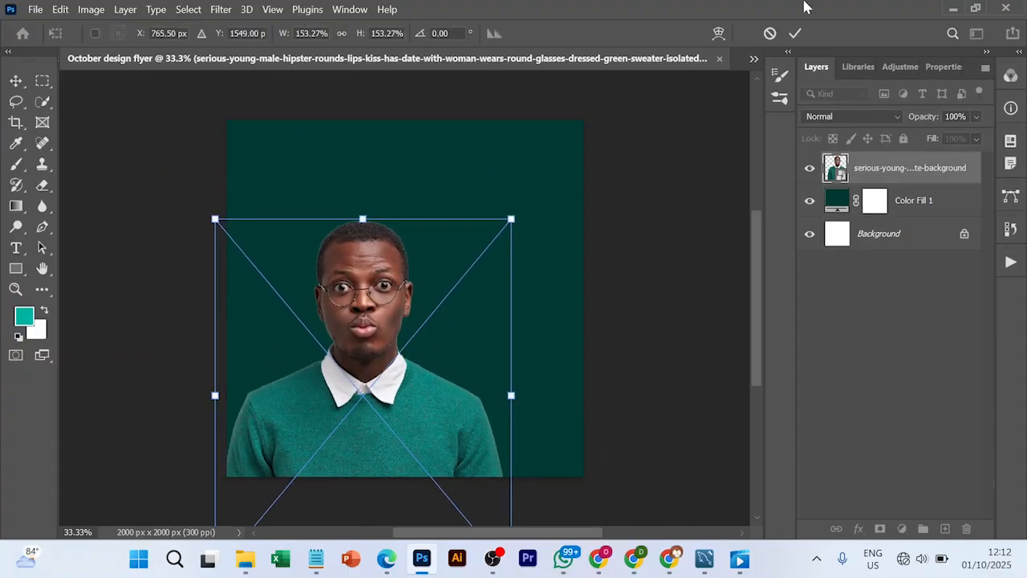
{"action": "key", "text": "Return"}
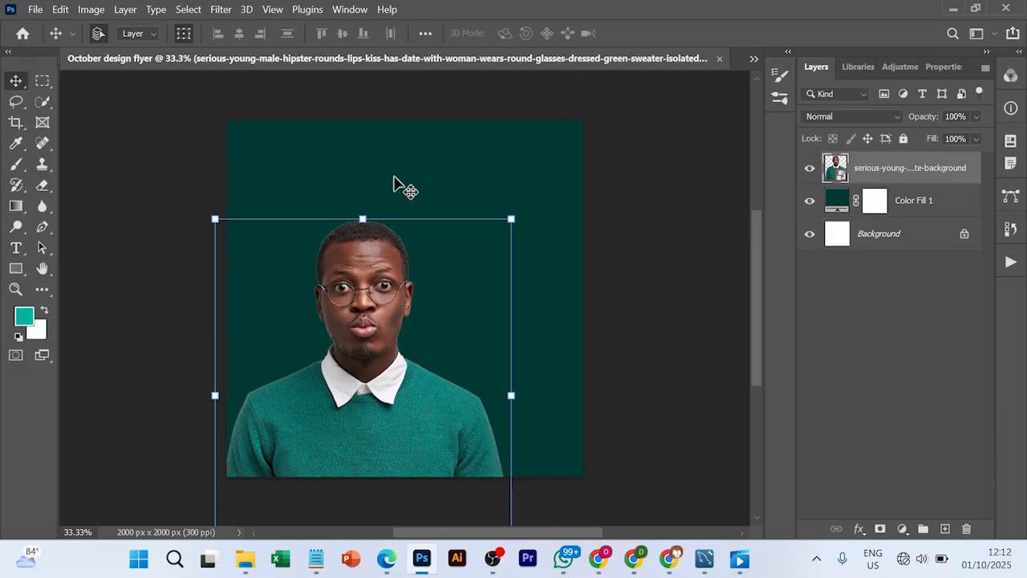
- Start a Camera Raw Filter on the man's layer with contrast at +26 and exposure at +0.70
{"action": "left_click", "coordinate": [225, 10]}
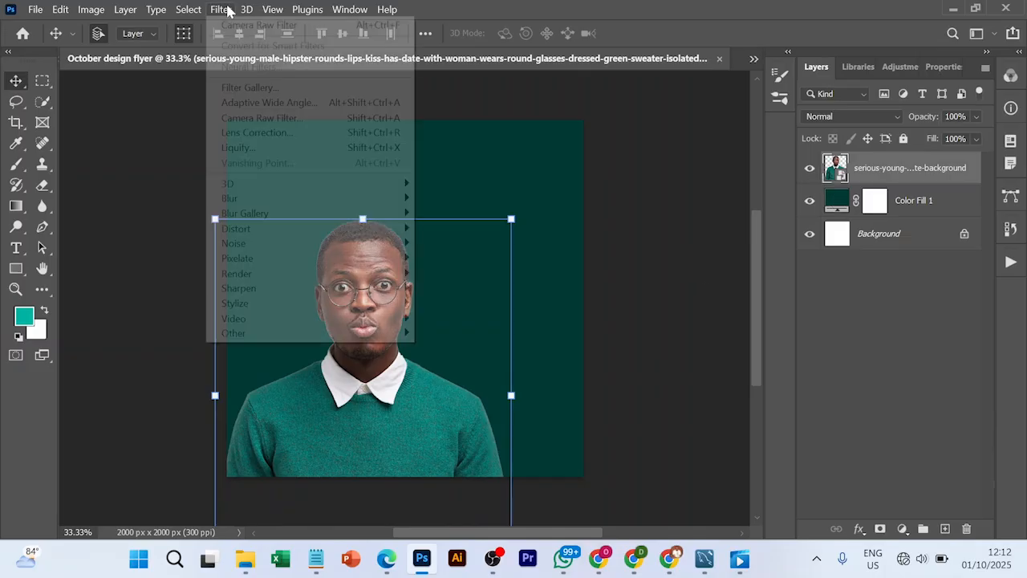
{"action": "left_click", "coordinate": [261, 118]}
{"action": "left_click_drag", "start_coordinate": [883, 504], "coordinate": [915, 506]}
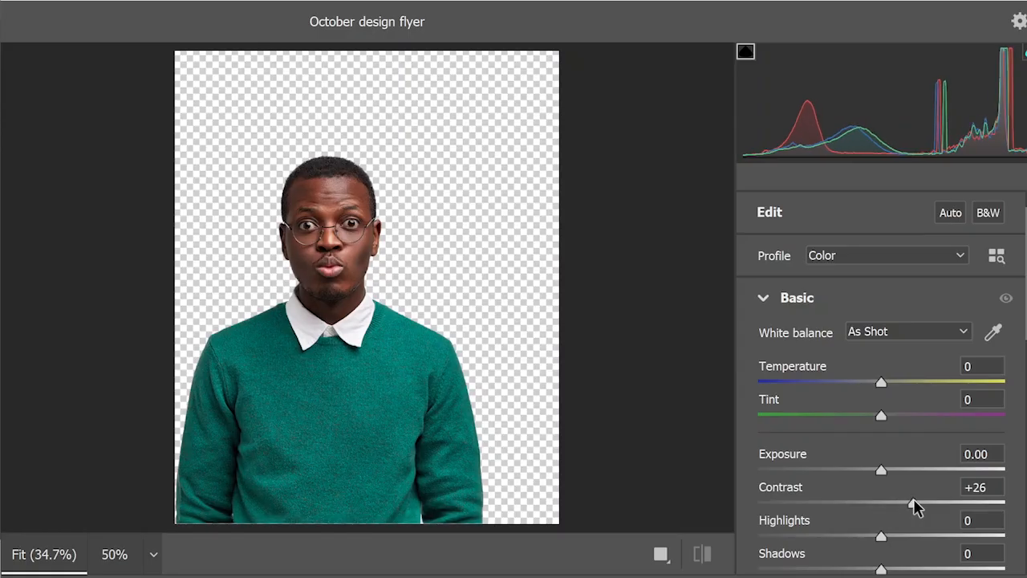
{"action": "scroll", "coordinate": [915, 506], "scroll_direction": "down", "scroll_amount": 1}
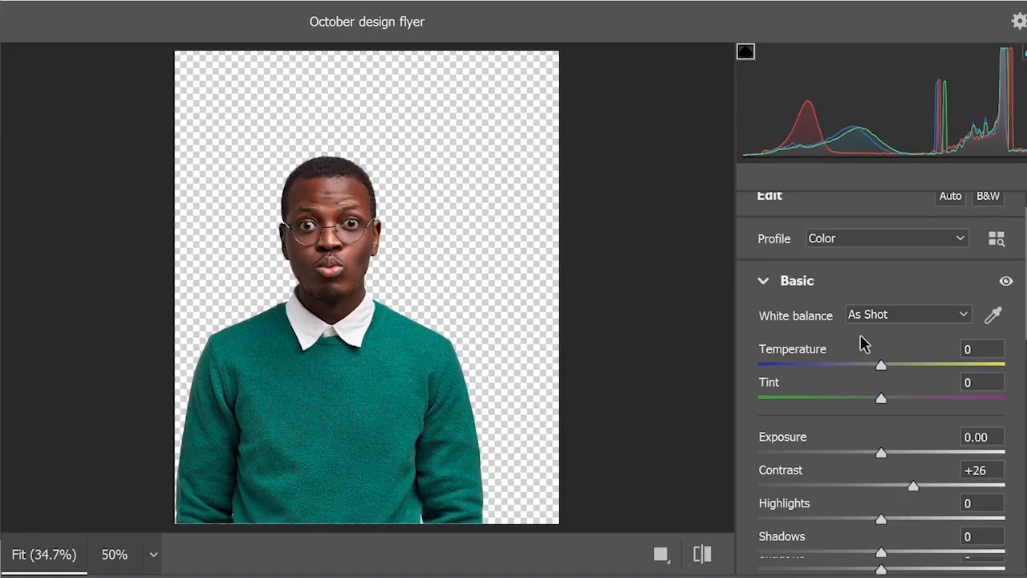
{"action": "scroll", "coordinate": [855, 359], "scroll_direction": "down", "scroll_amount": 2}
{"action": "scroll", "coordinate": [849, 362], "scroll_direction": "up", "scroll_amount": 1}
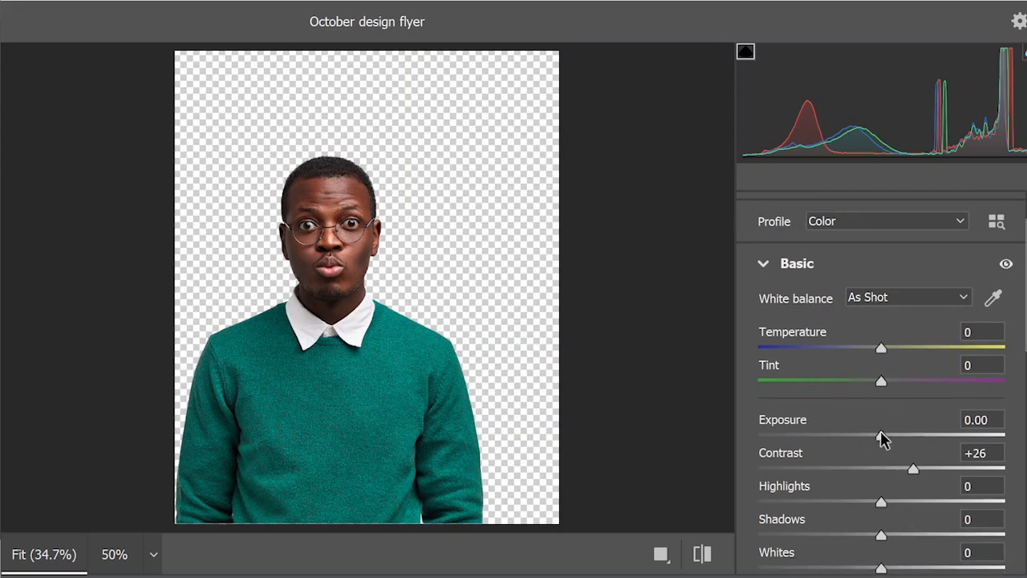
{"action": "left_click_drag", "start_coordinate": [883, 435], "coordinate": [900, 439]}
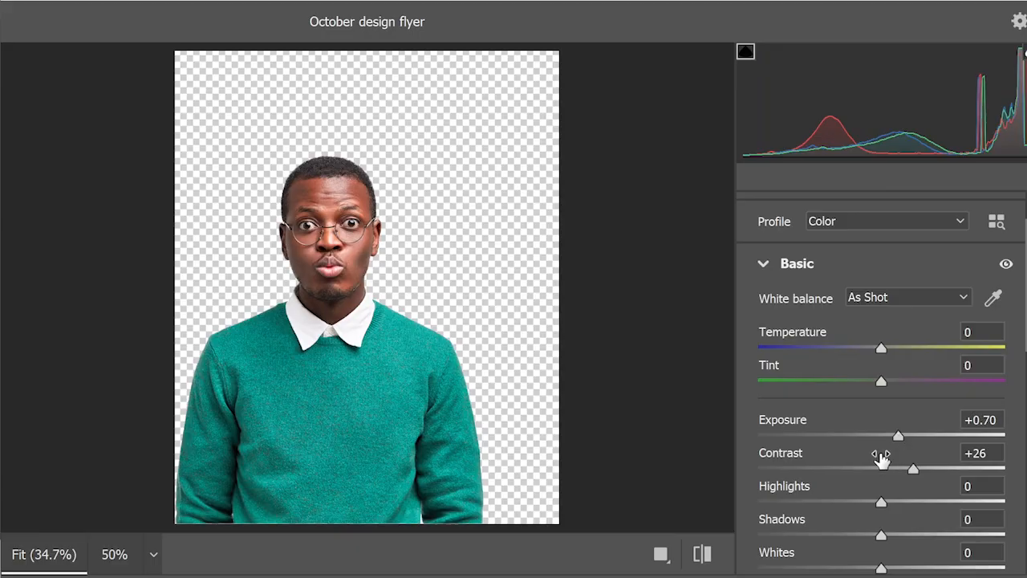
- Set vibrance to +19 and clarity to +17 in the Camera Raw Filter and apply it to the man
{"action": "scroll", "coordinate": [881, 458], "scroll_direction": "down", "scroll_amount": 1}
{"action": "scroll", "coordinate": [882, 458], "scroll_direction": "down", "scroll_amount": 1}
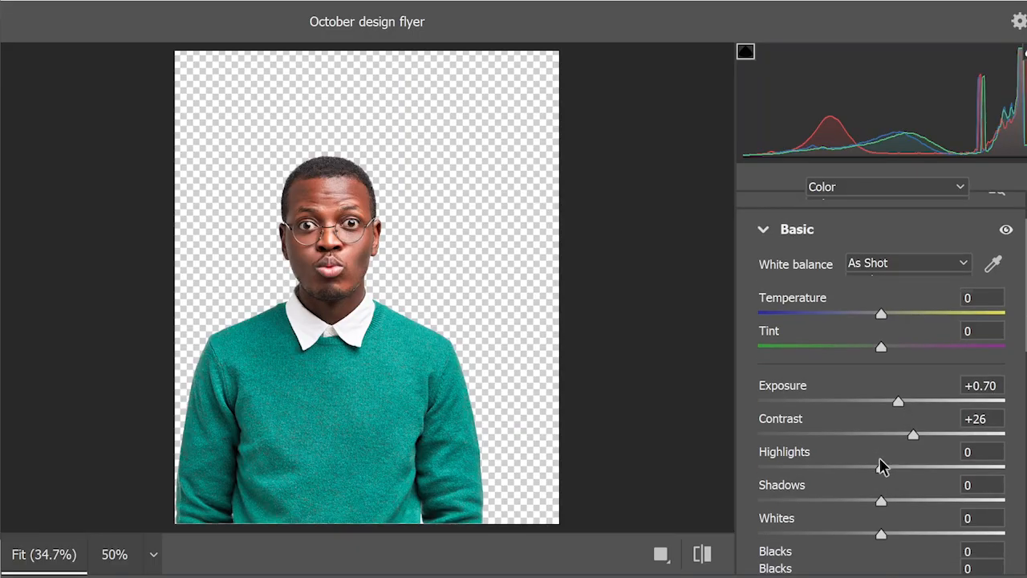
{"action": "scroll", "coordinate": [873, 479], "scroll_direction": "down", "scroll_amount": 2}
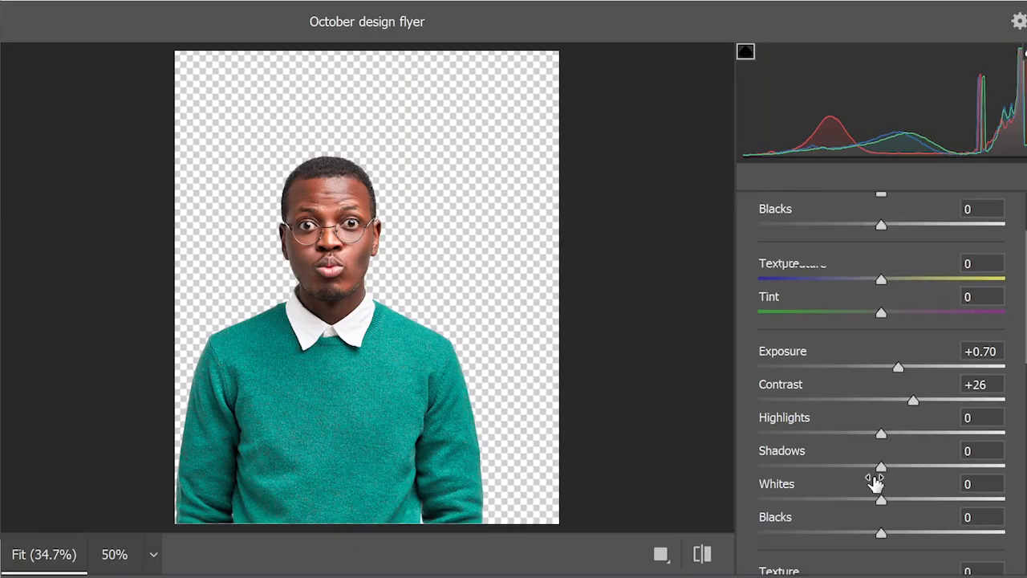
{"action": "scroll", "coordinate": [875, 480], "scroll_direction": "down", "scroll_amount": 10}
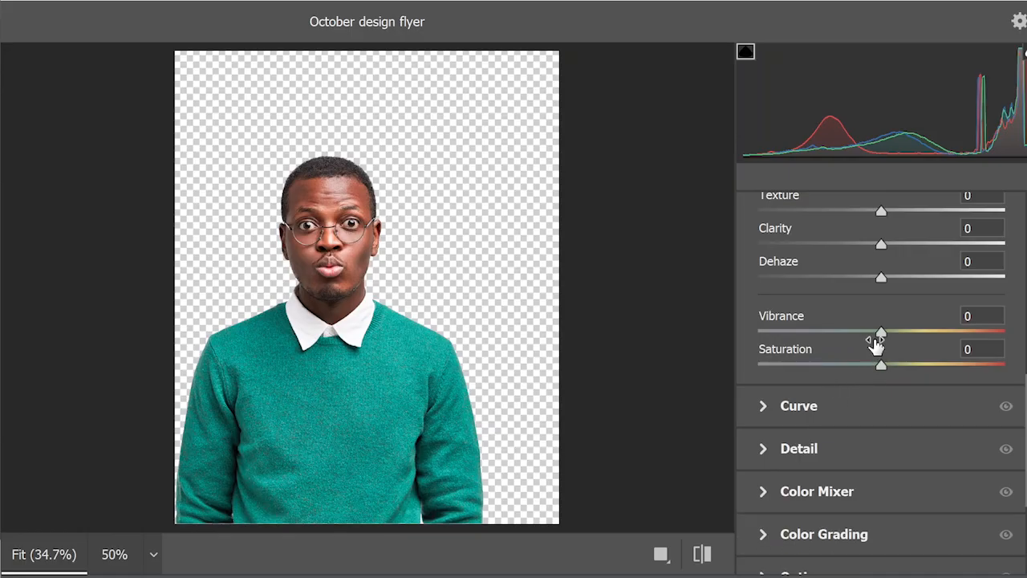
{"action": "left_click_drag", "start_coordinate": [880, 334], "coordinate": [906, 337]}
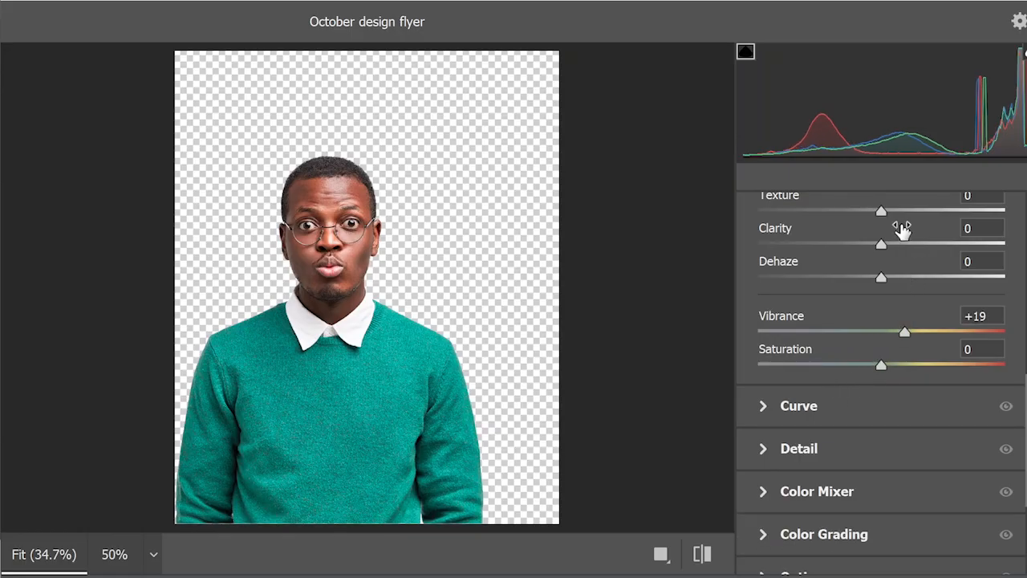
{"action": "left_click_drag", "start_coordinate": [885, 247], "coordinate": [906, 249]}
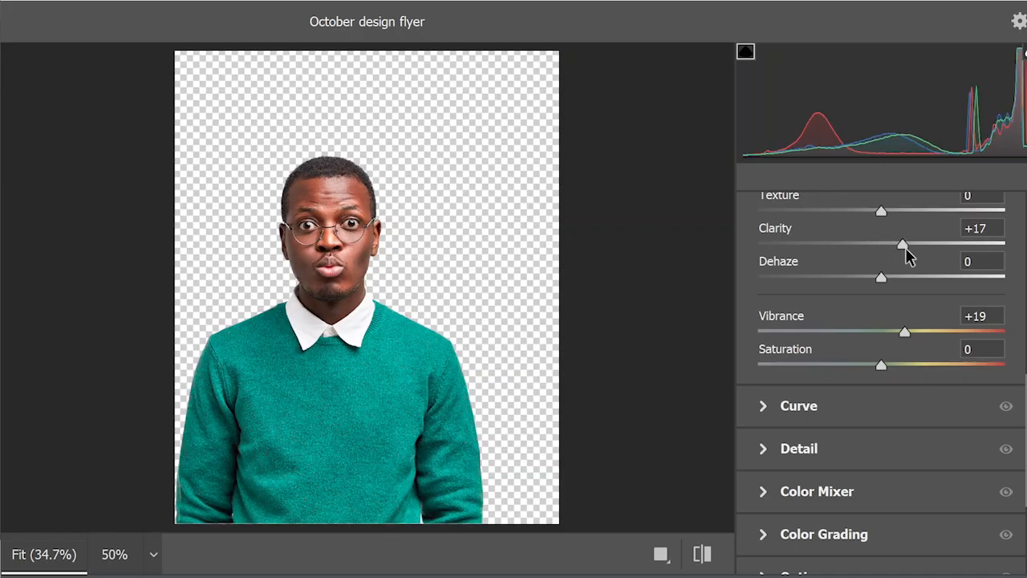
{"action": "key", "text": "Return"}
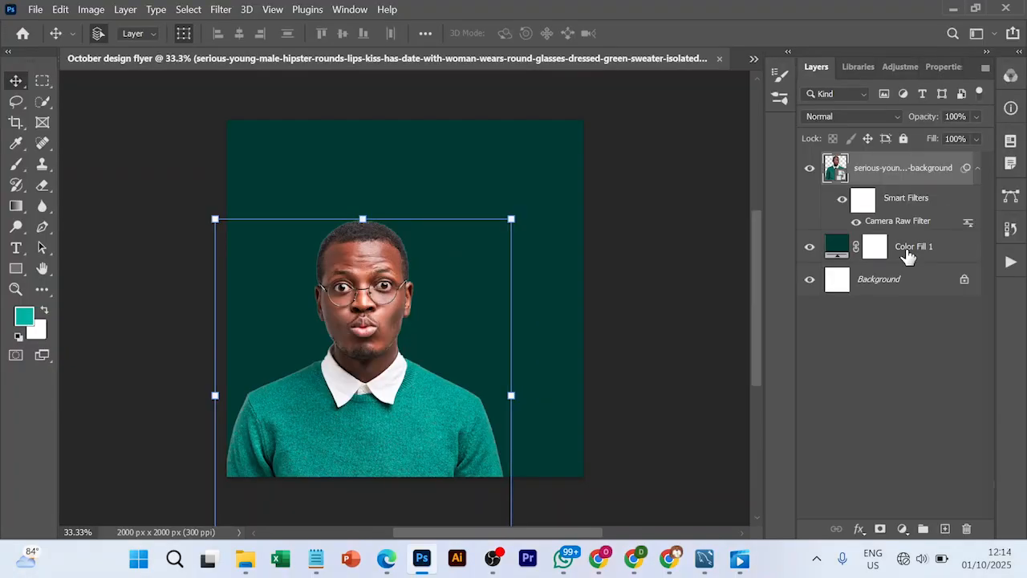
- Duplicate the dark green Color Fill 1 layer beneath the man
{"action": "left_click", "coordinate": [748, 335]}
{"action": "left_click", "coordinate": [932, 252]}
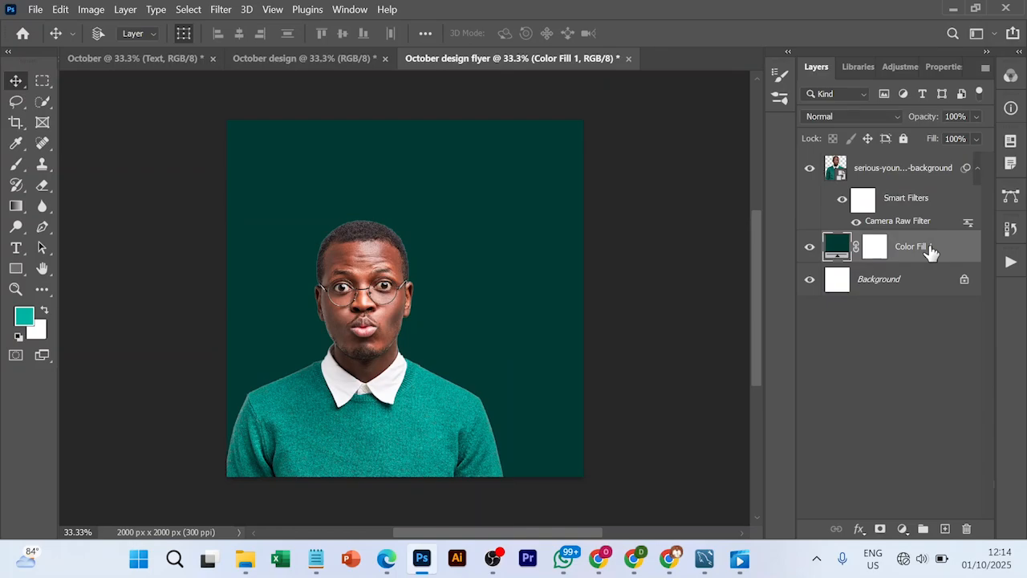
{"action": "key", "text": "ctrl+j"}
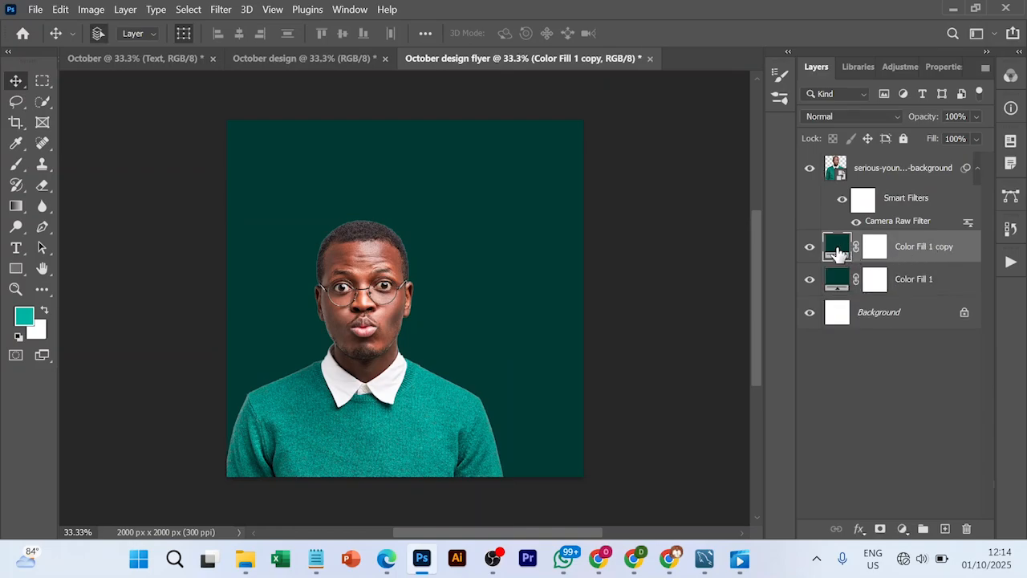
- Change the Color Fill 1 copy layer's colour to near-black green #011311
{"action": "double_click", "coordinate": [838, 253]}
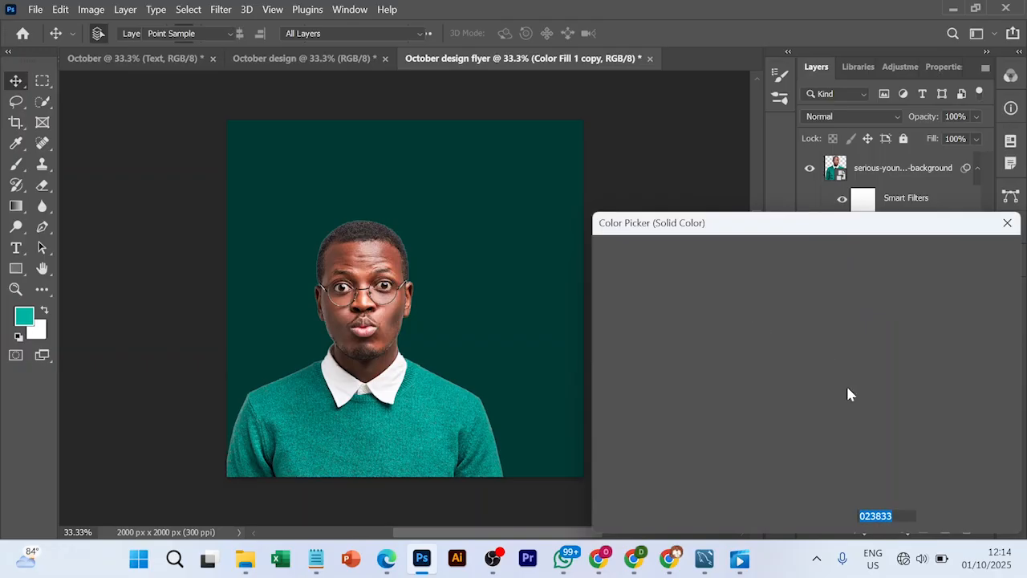
{"action": "left_click_drag", "start_coordinate": [800, 426], "coordinate": [800, 453]}
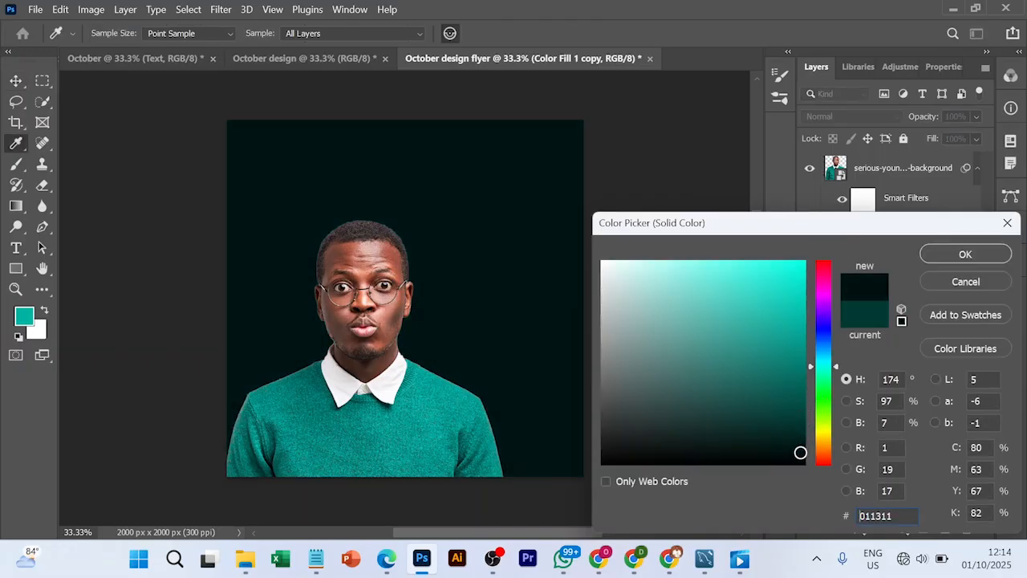
{"action": "left_click", "coordinate": [974, 252]}
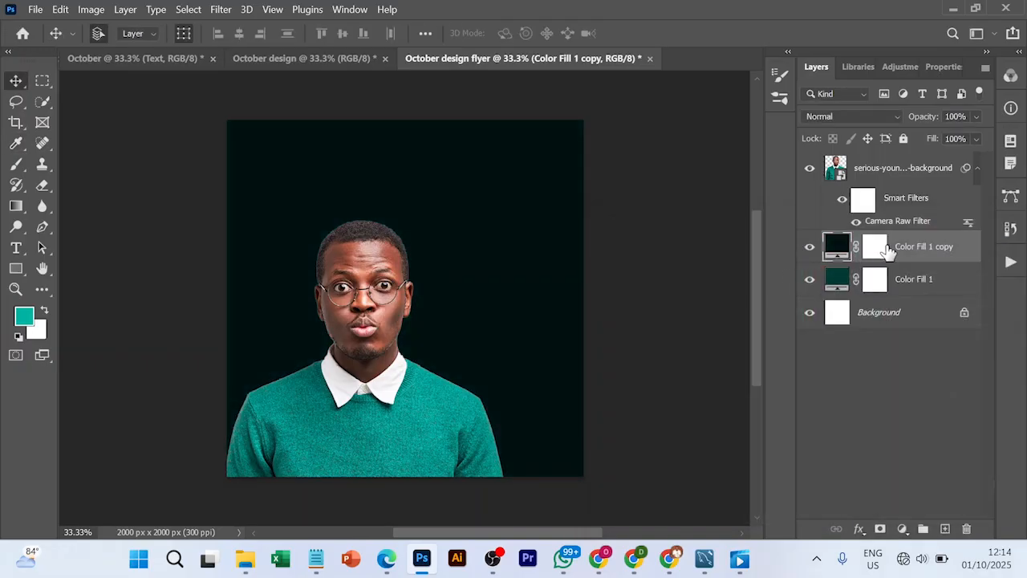
- Convert the Color Fill 1 copy layer to a smart object
{"action": "right_click", "coordinate": [888, 251]}
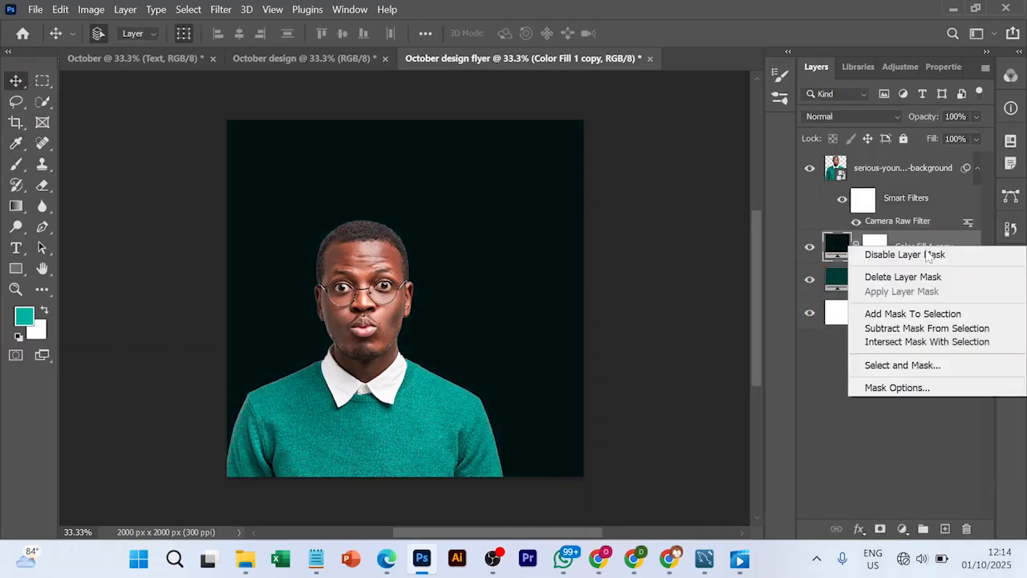
{"action": "left_click", "coordinate": [835, 436]}
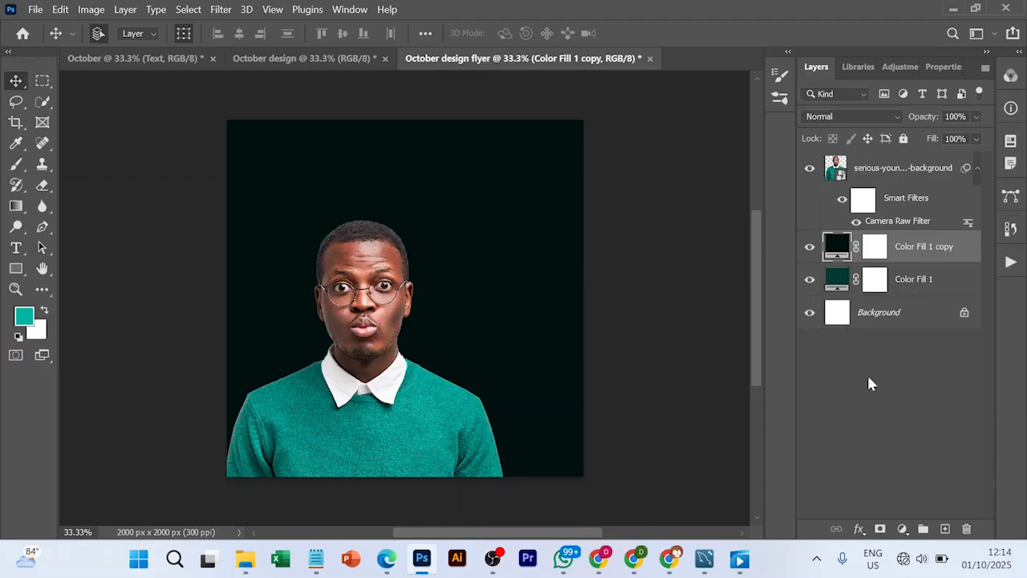
{"action": "right_click", "coordinate": [939, 255]}
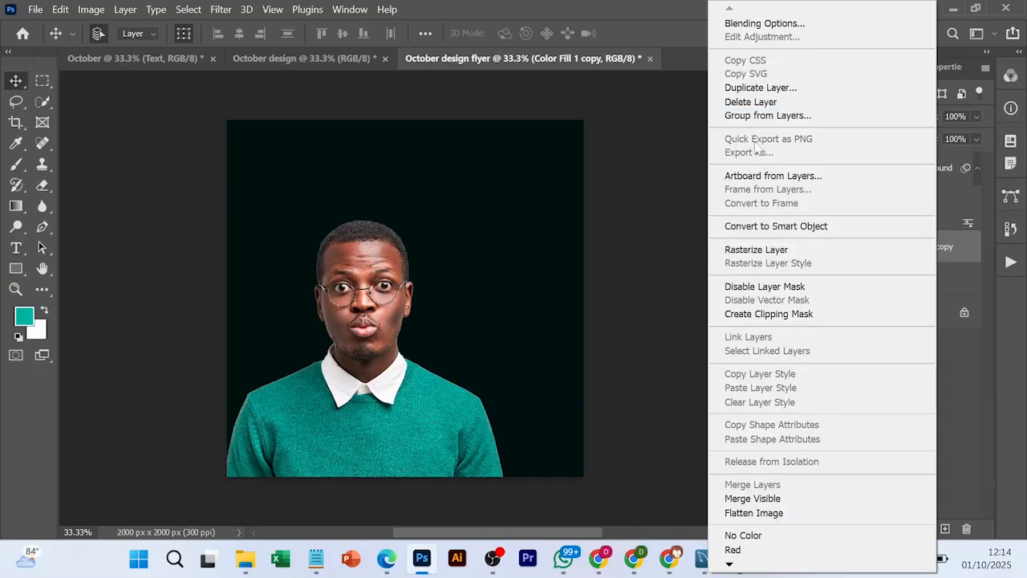
{"action": "left_click", "coordinate": [763, 227]}
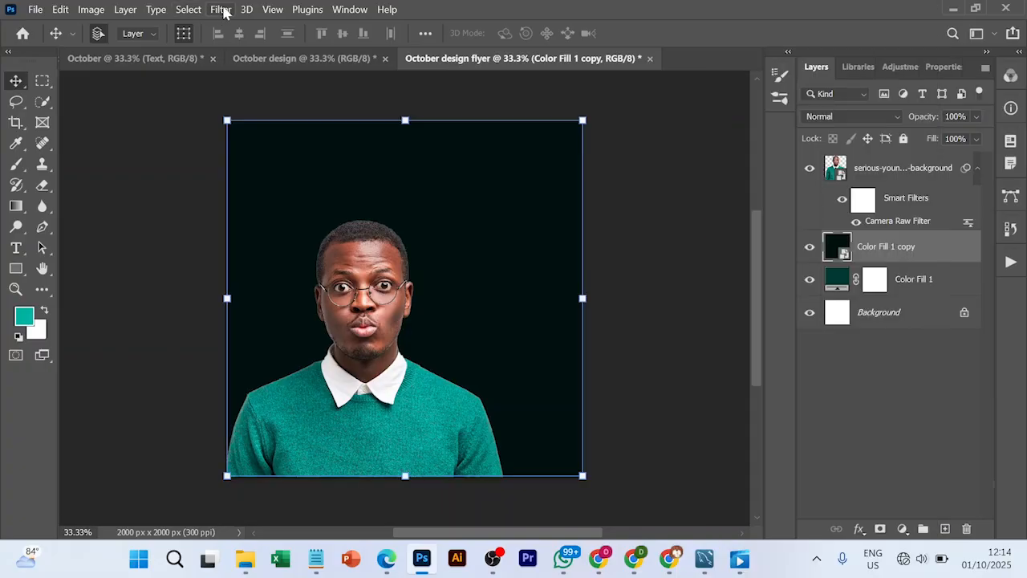
- Add 5.82% Gaussian noise to the Color Fill 1 copy smart object and lower its layer opacity to 34%
{"action": "left_click", "coordinate": [223, 9]}
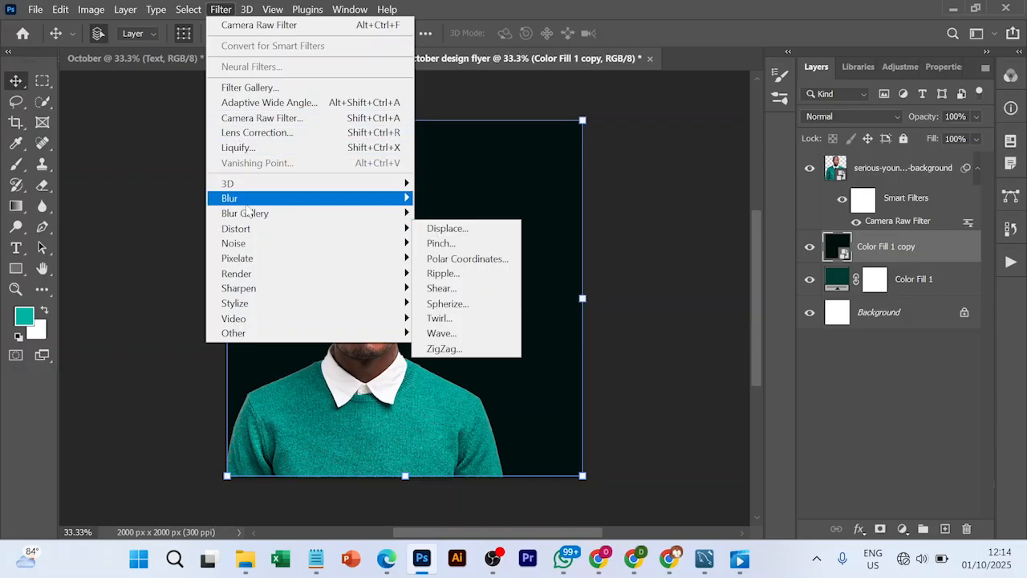
{"action": "mouse_move", "coordinate": [248, 248]}
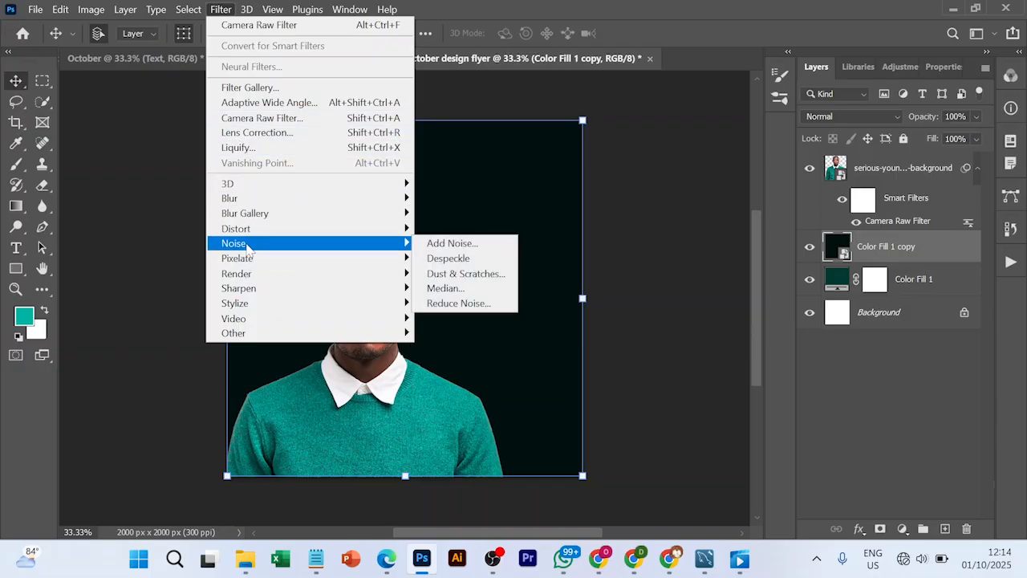
{"action": "left_click", "coordinate": [451, 244]}
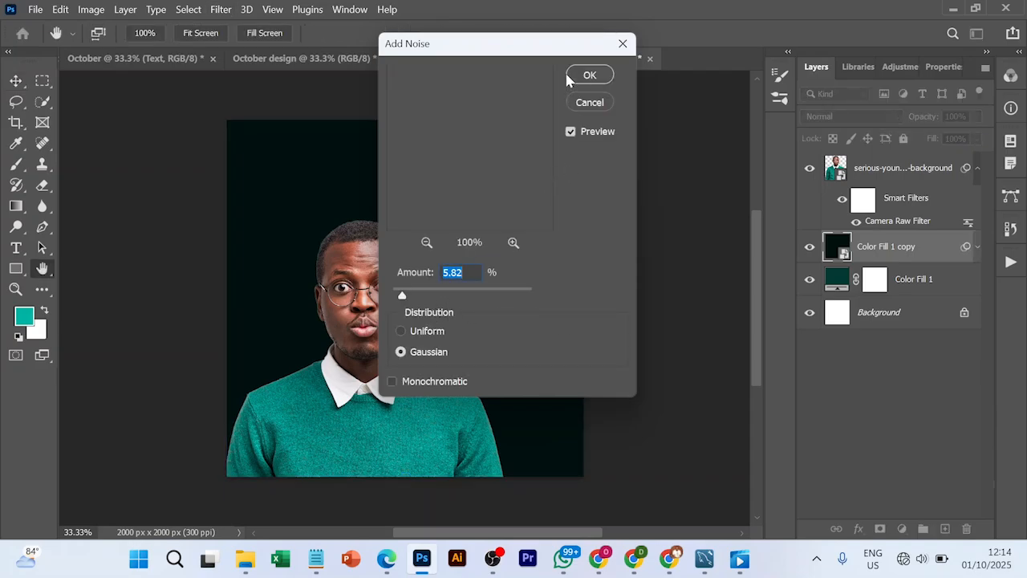
{"action": "left_click", "coordinate": [591, 77]}
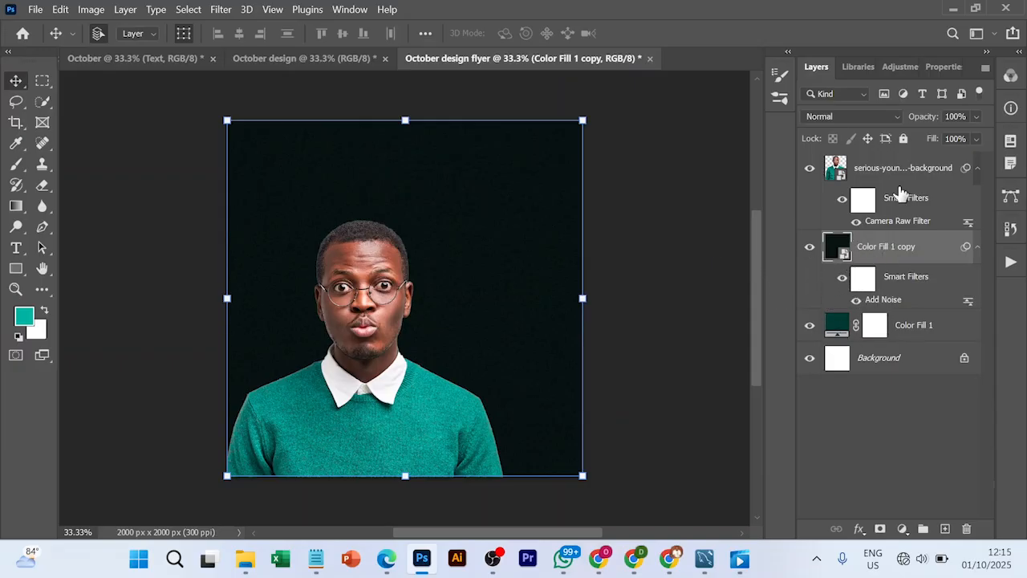
{"action": "left_click", "coordinate": [976, 116]}
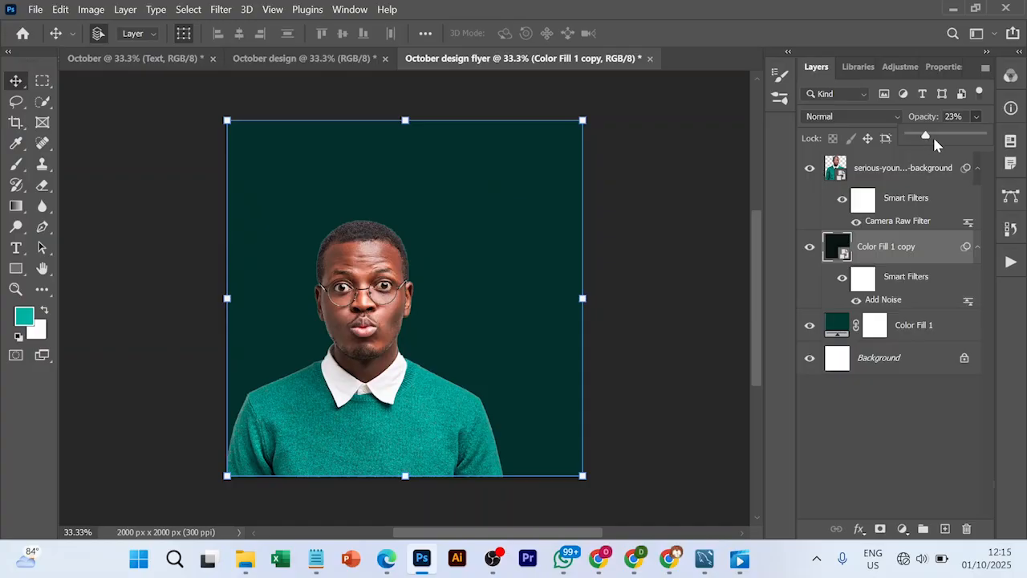
{"action": "left_click", "coordinate": [927, 438]}
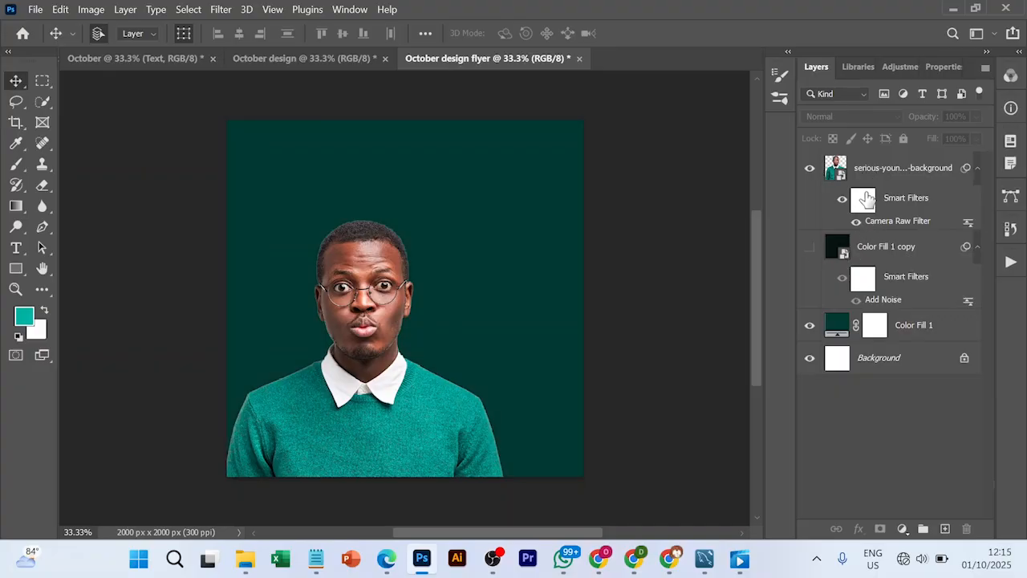
- Create a new empty layer directly above Color Fill 1 copy, beneath the man
{"action": "left_click", "coordinate": [897, 172]}
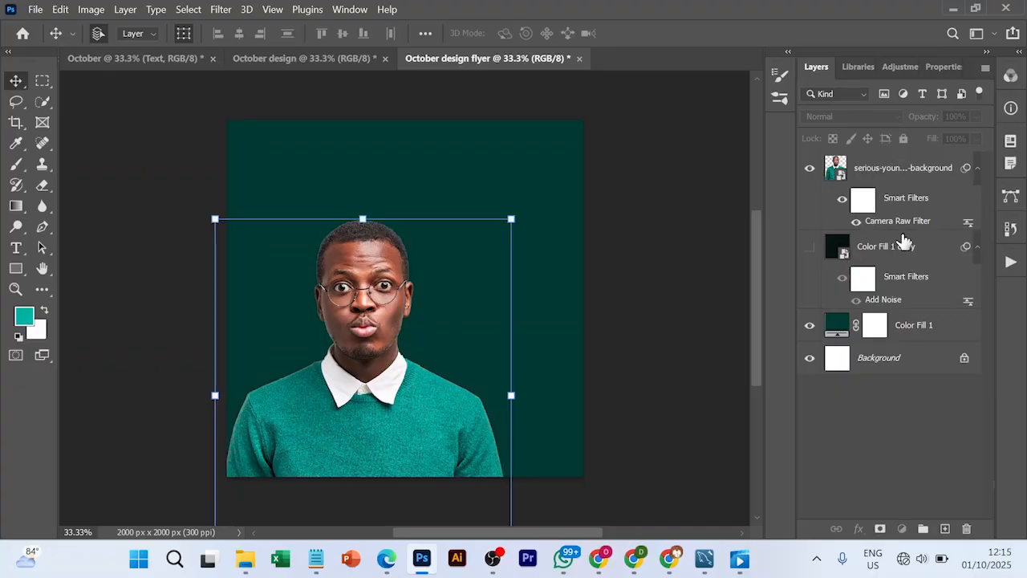
{"action": "left_click", "coordinate": [901, 246]}
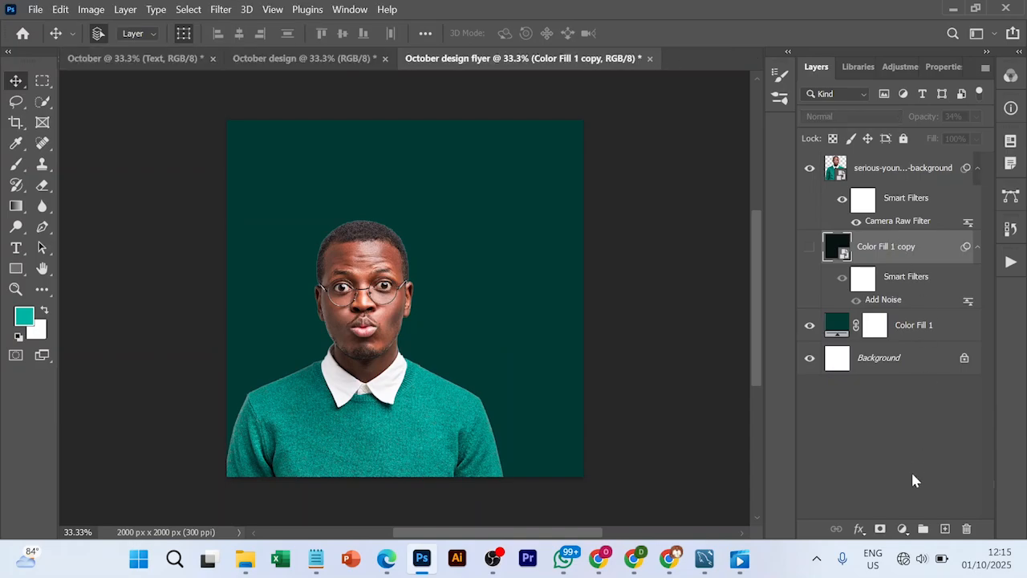
{"action": "left_click", "coordinate": [945, 530]}
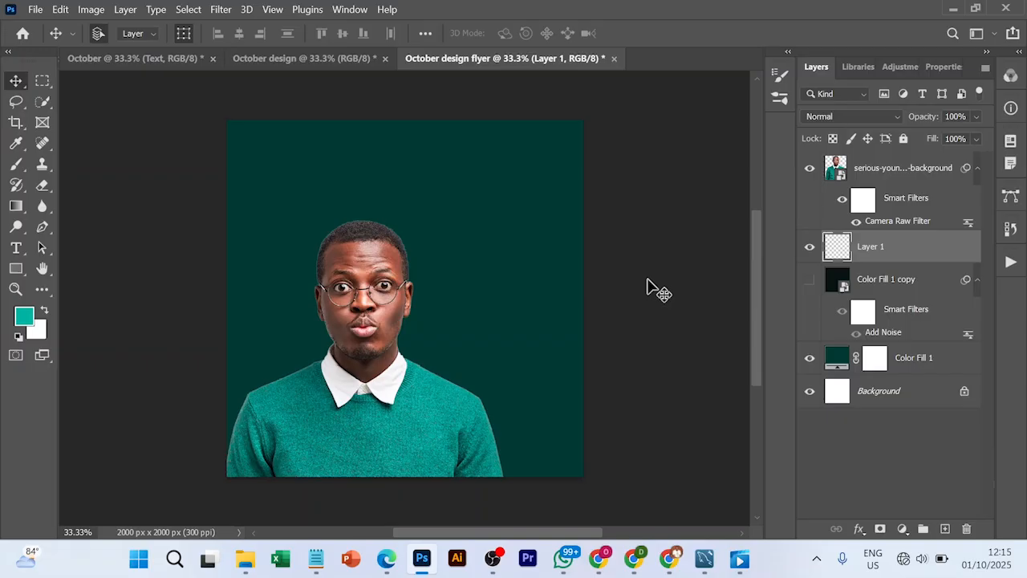
- Set up the Brush tool with a size of 1400 px and a flow of 100%
{"action": "key", "text": "b"}
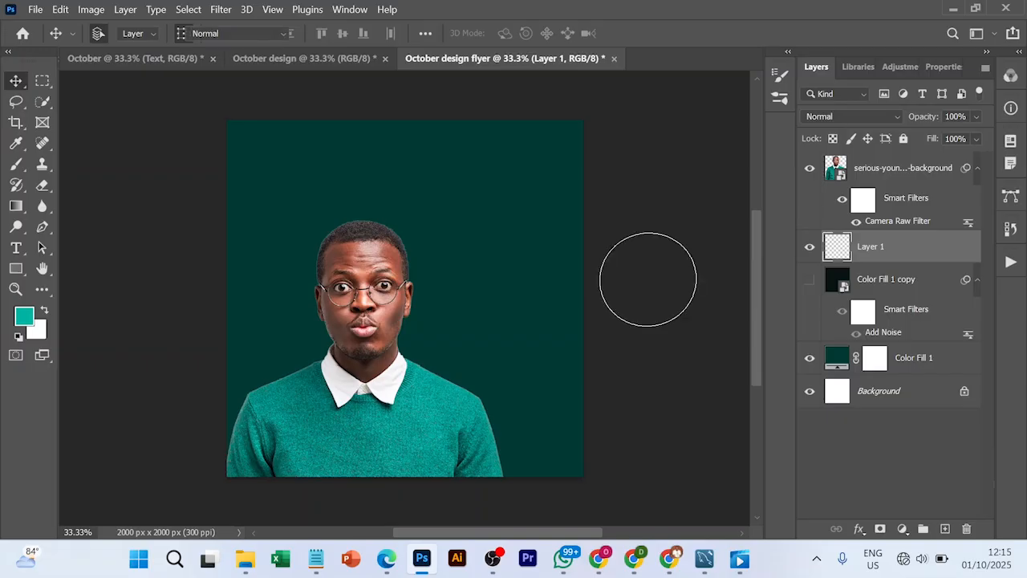
{"action": "key", "text": "bracketright"}
{"action": "key", "text": "bracketright"}
{"action": "key", "text": "bracketright"}
{"action": "key", "text": "bracketright"}
{"action": "key", "text": "bracketright"}
{"action": "key", "text": "bracketright"}
{"action": "key", "text": "bracketright"}
{"action": "key", "text": "bracketright"}
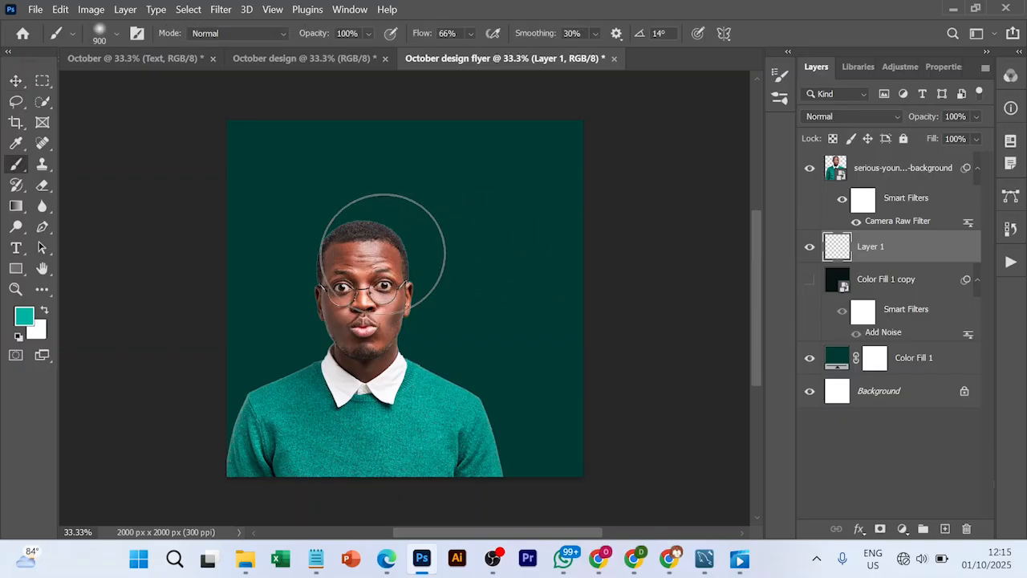
{"action": "key", "text": "bracketleft"}
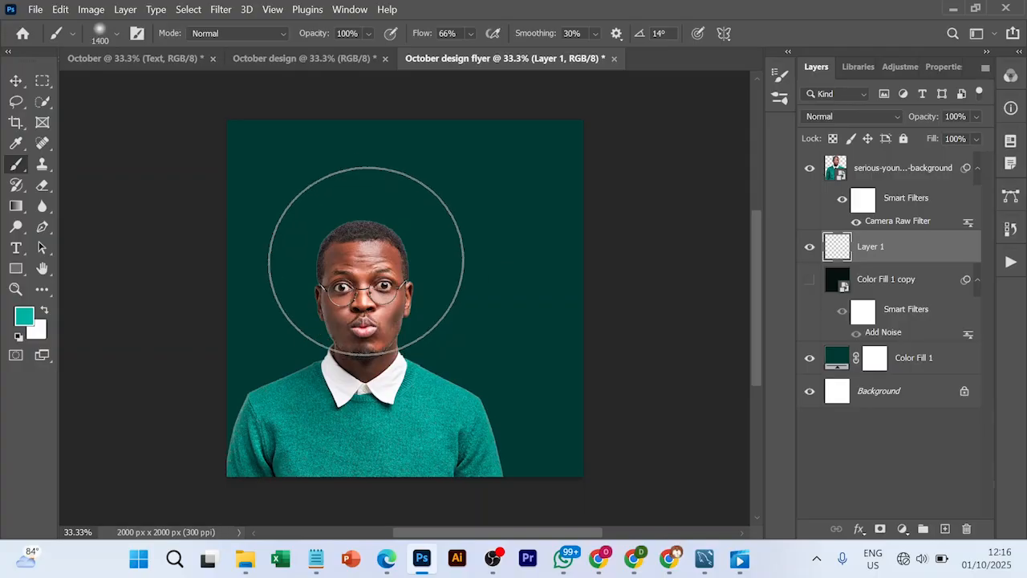
{"action": "left_click", "coordinate": [470, 34]}
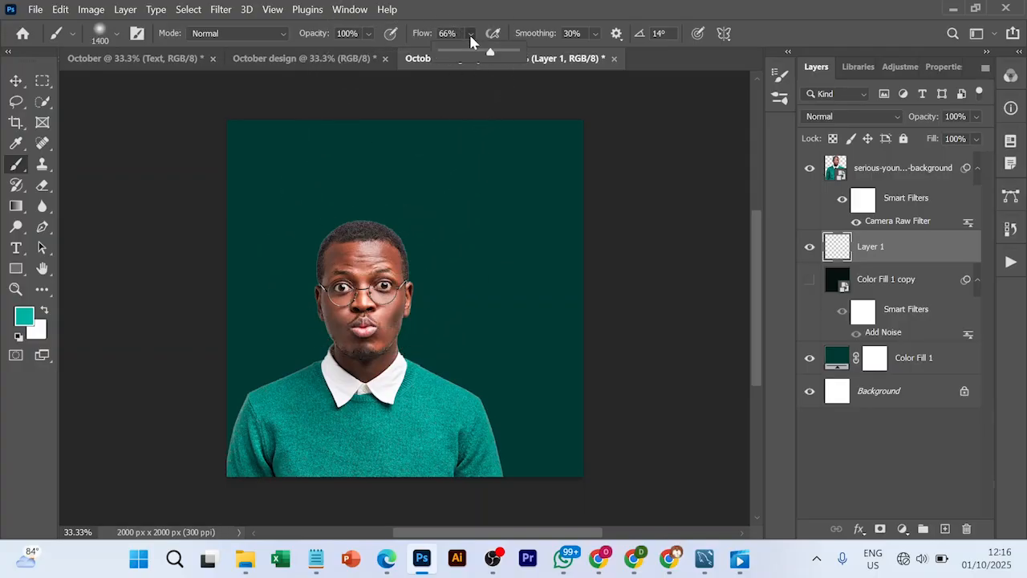
{"action": "left_click_drag", "start_coordinate": [488, 51], "coordinate": [515, 51]}
- Paint a soft teal #00b4a3 glow behind the man's head on Layer 1 with two brush dabs
{"action": "left_click", "coordinate": [29, 319]}
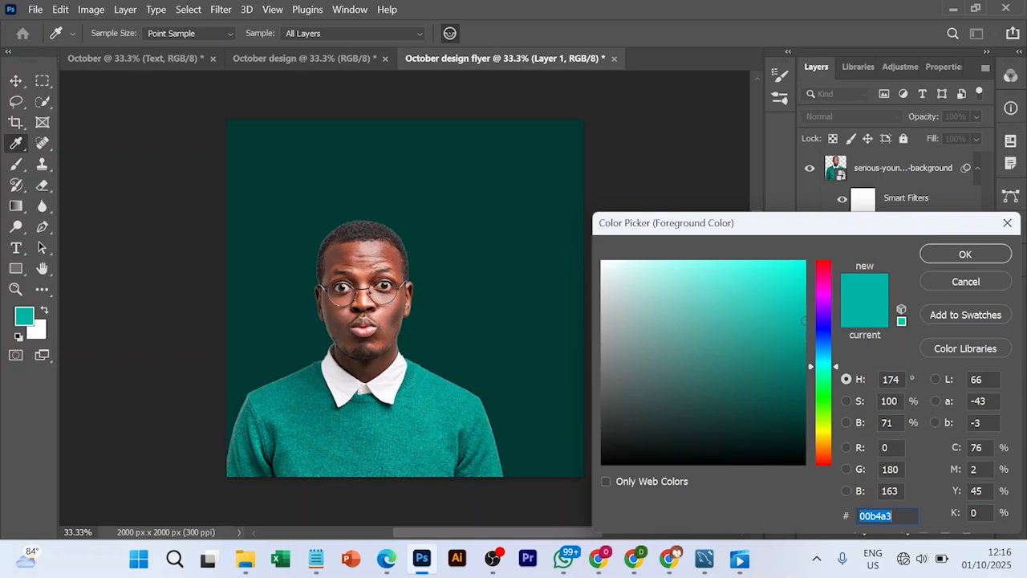
{"action": "left_click", "coordinate": [979, 255]}
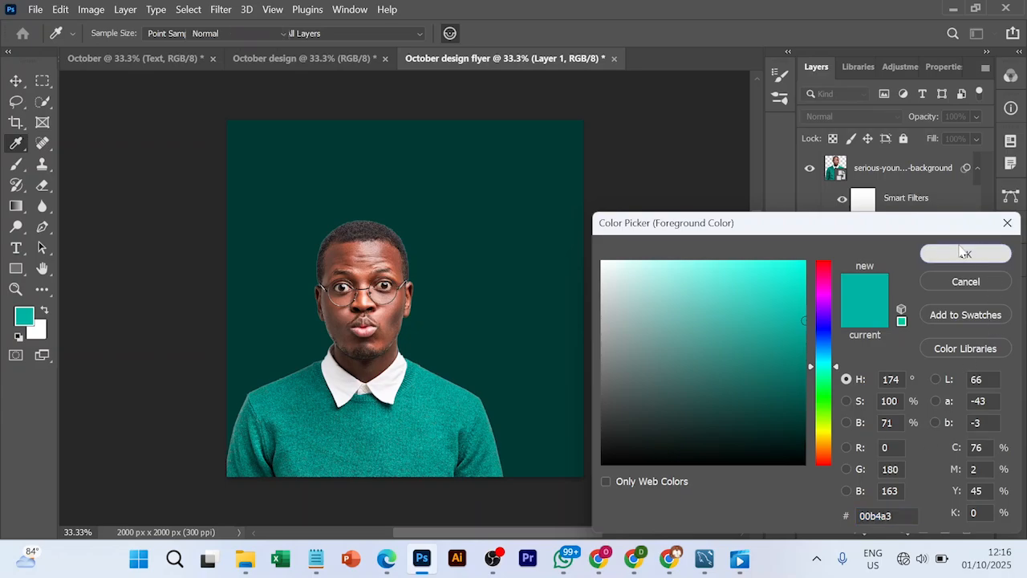
{"action": "left_click", "coordinate": [964, 252]}
{"action": "key", "text": "b"}
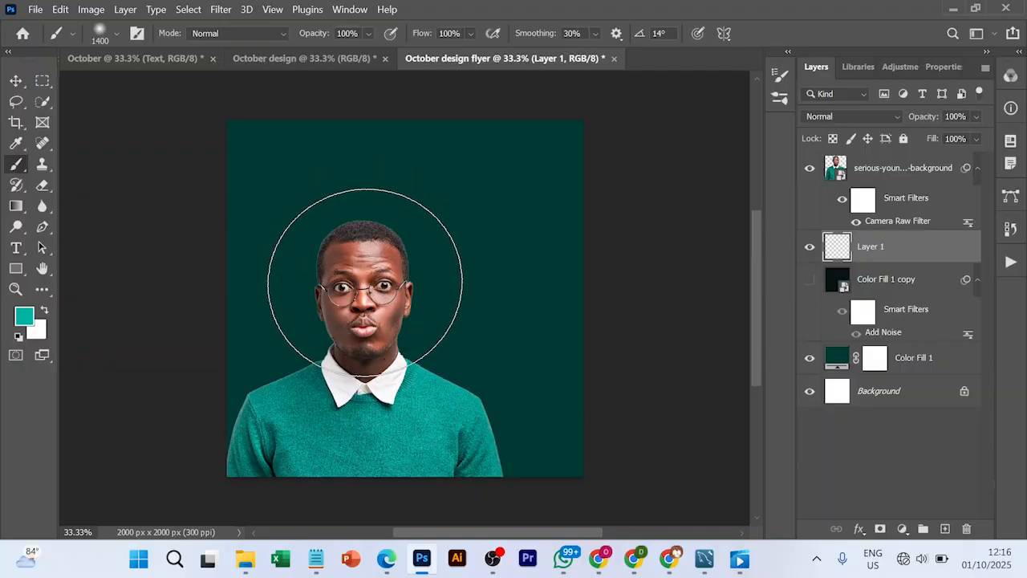
{"action": "left_click", "coordinate": [365, 283]}
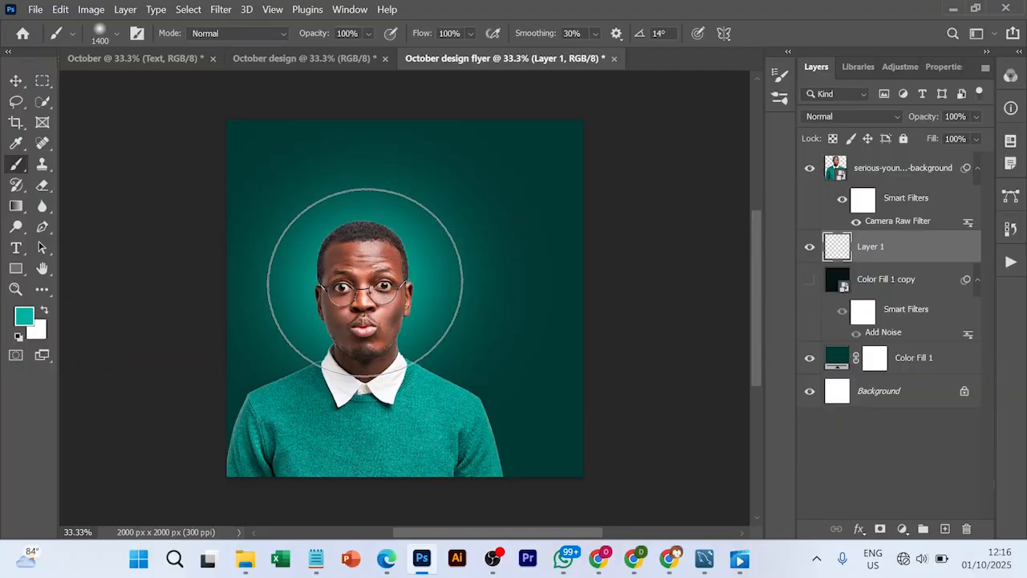
{"action": "left_click", "coordinate": [365, 282]}
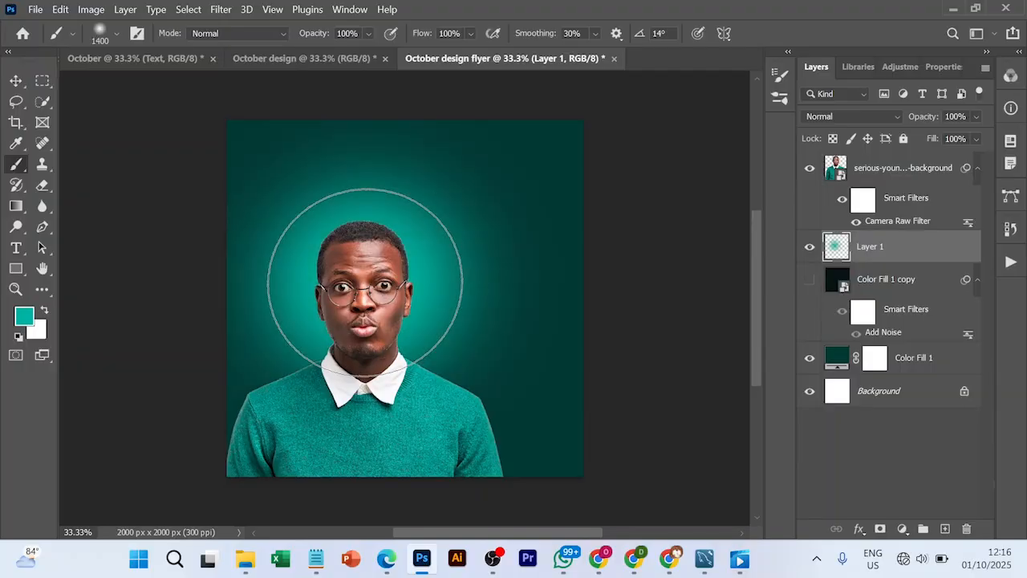
{"action": "key", "text": "v"}
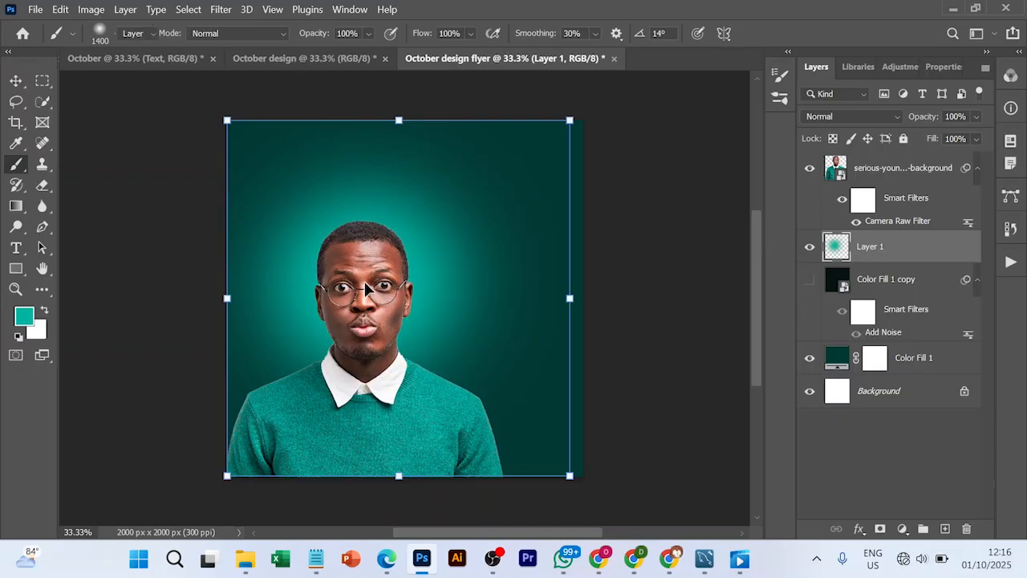
{"action": "left_click", "coordinate": [671, 338]}
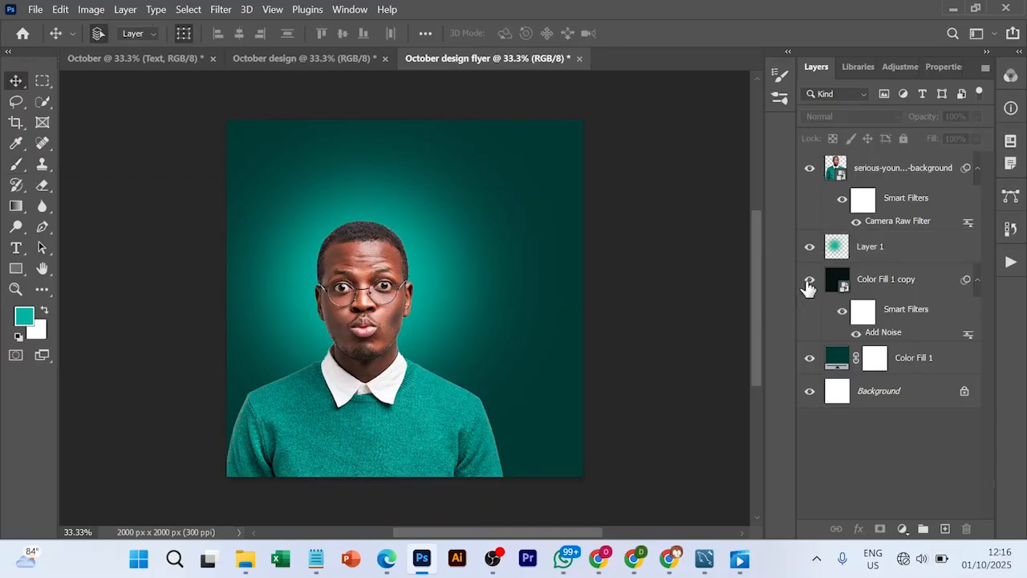
- Make the Color Fill 1 copy layer visible in the background
{"action": "left_click", "coordinate": [809, 281]}
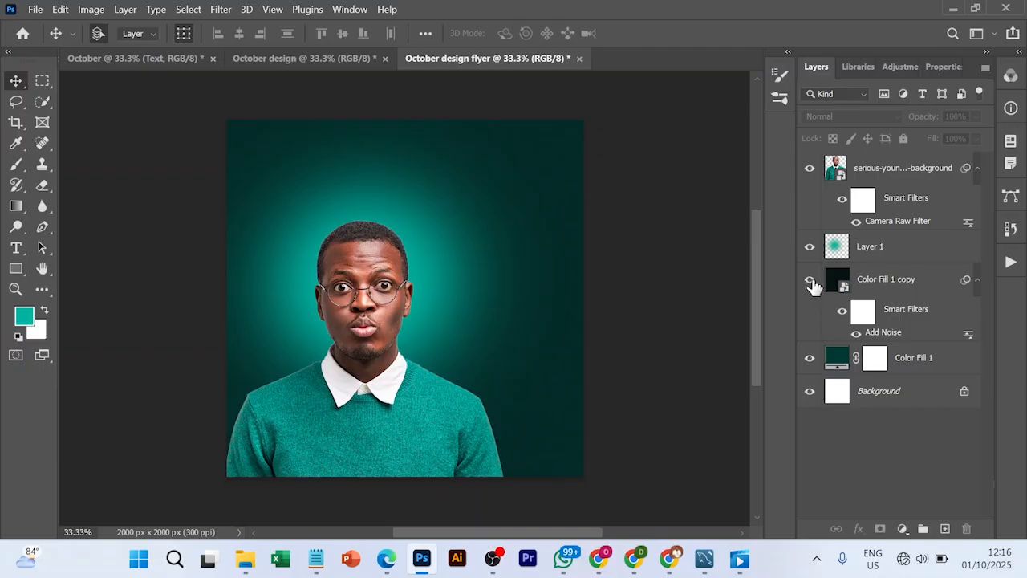
{"action": "left_click", "coordinate": [812, 283]}
- Place the pretty-lady image from the Resource file folder on a layer beneath the man and position her behind his shoulder
{"action": "left_click", "coordinate": [244, 567]}
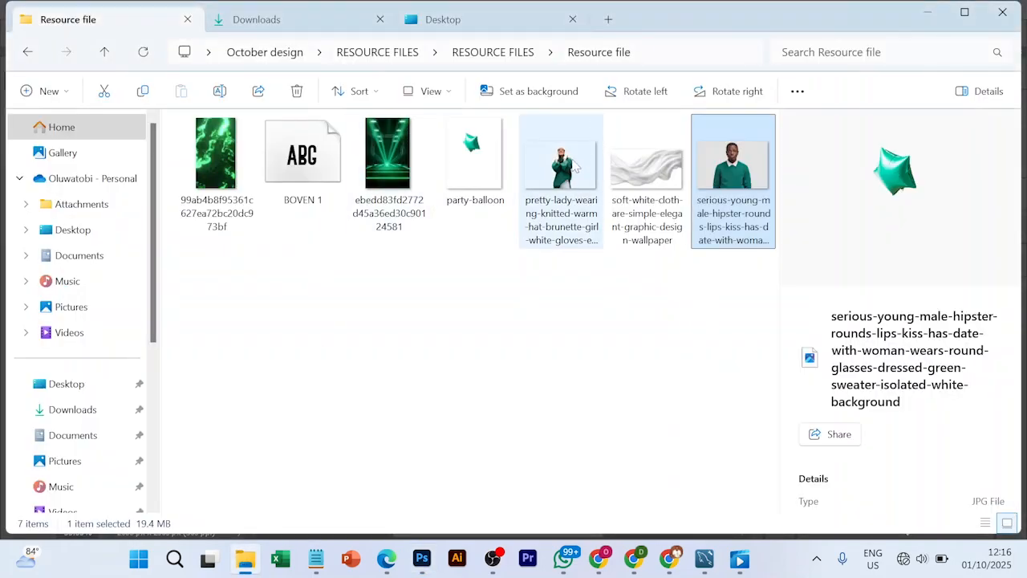
{"action": "left_click_drag", "start_coordinate": [574, 166], "coordinate": [771, 207]}
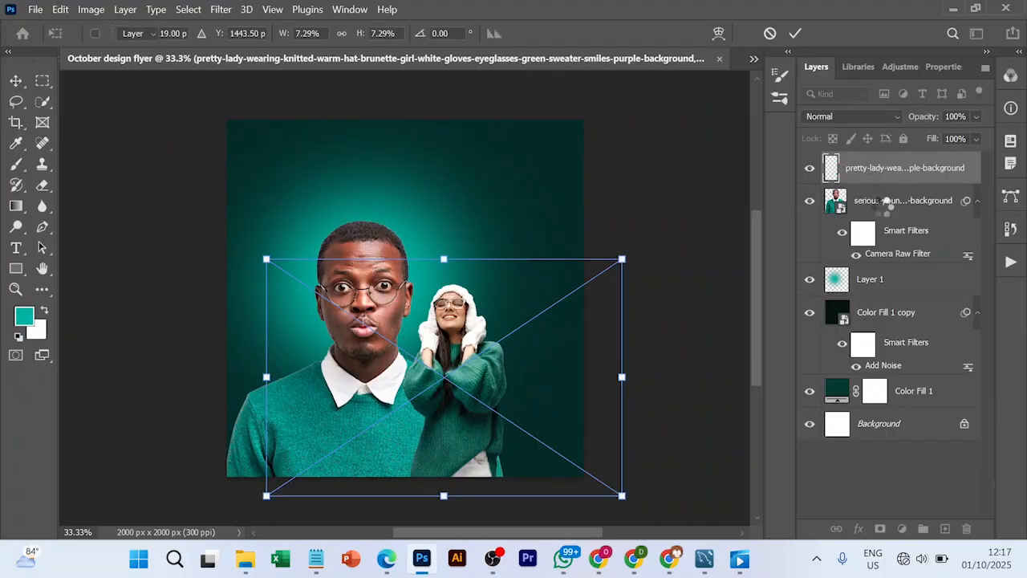
{"action": "left_click_drag", "start_coordinate": [890, 245], "coordinate": [891, 261]}
{"action": "left_click_drag", "start_coordinate": [471, 350], "coordinate": [486, 353]}
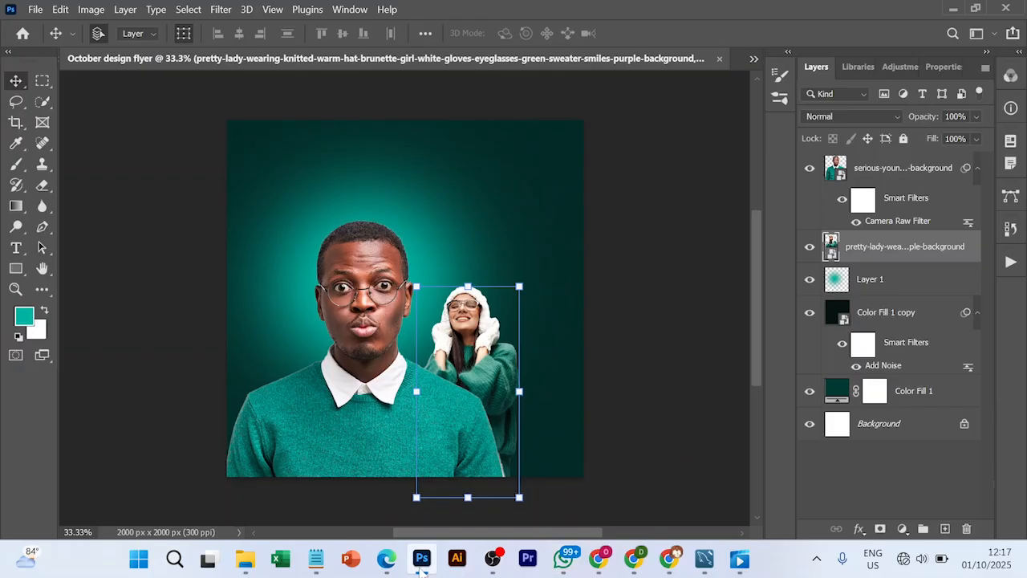
- Place the soft-white-cloth image from the Resource file folder and move its layer beneath Layer 1
{"action": "left_click", "coordinate": [245, 560]}
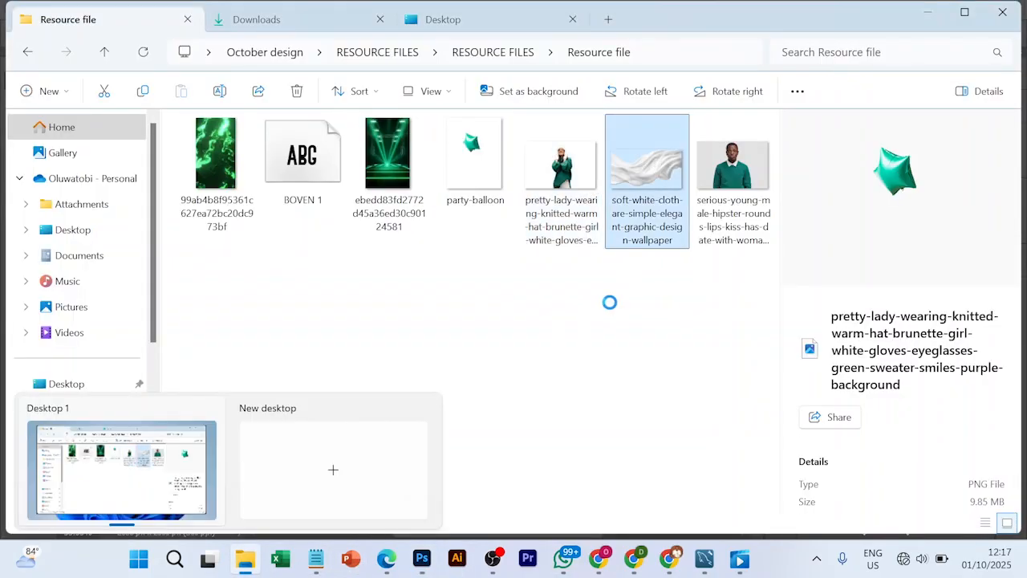
{"action": "left_click_drag", "start_coordinate": [440, 530], "coordinate": [474, 353]}
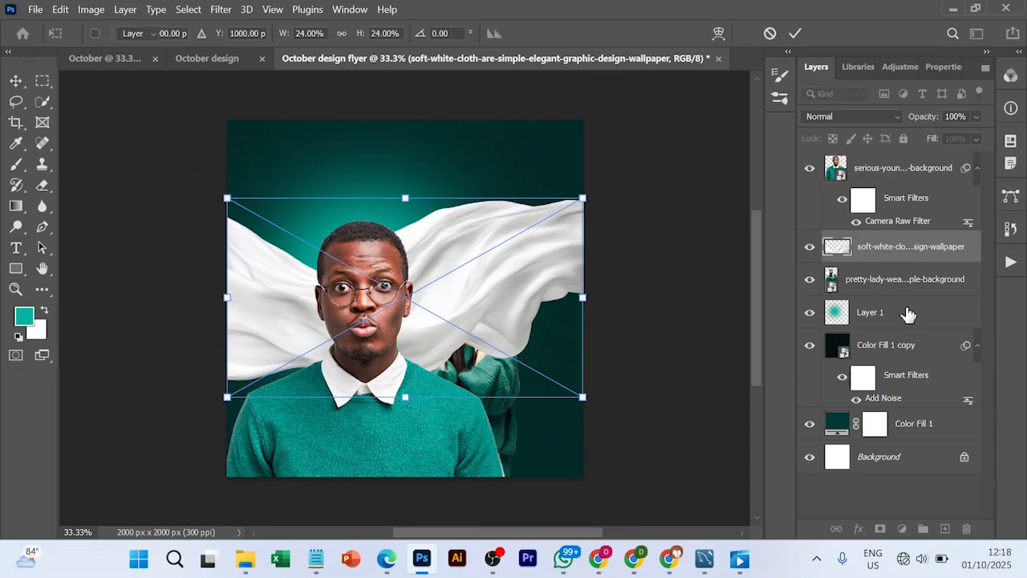
{"action": "left_click_drag", "start_coordinate": [908, 314], "coordinate": [907, 329]}
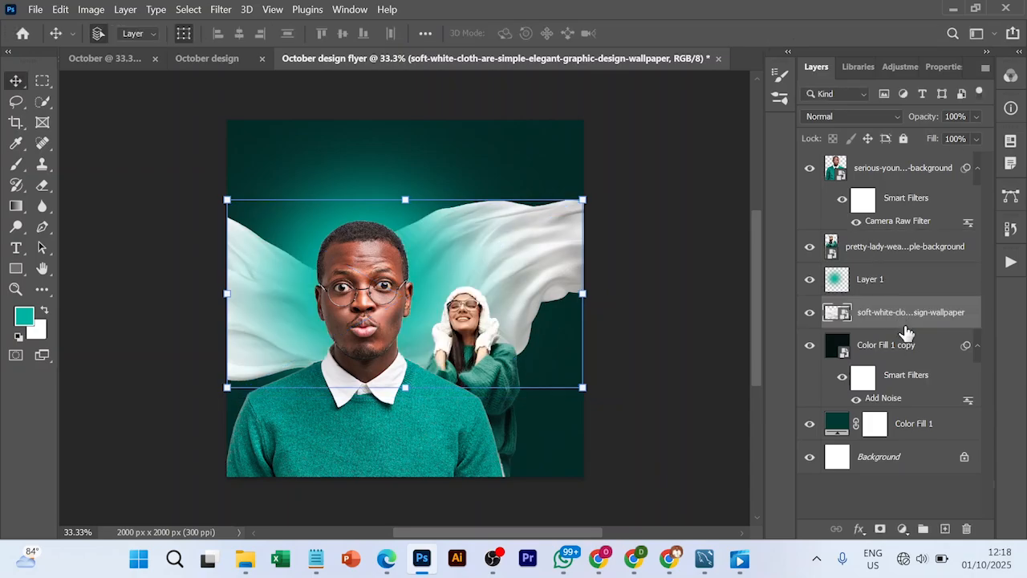
- Move the white cloth lower and enlarge it to about 31% so it spreads behind the man and lady
{"action": "left_click_drag", "start_coordinate": [539, 269], "coordinate": [548, 371]}
{"action": "key", "text": "ctrl+t"}
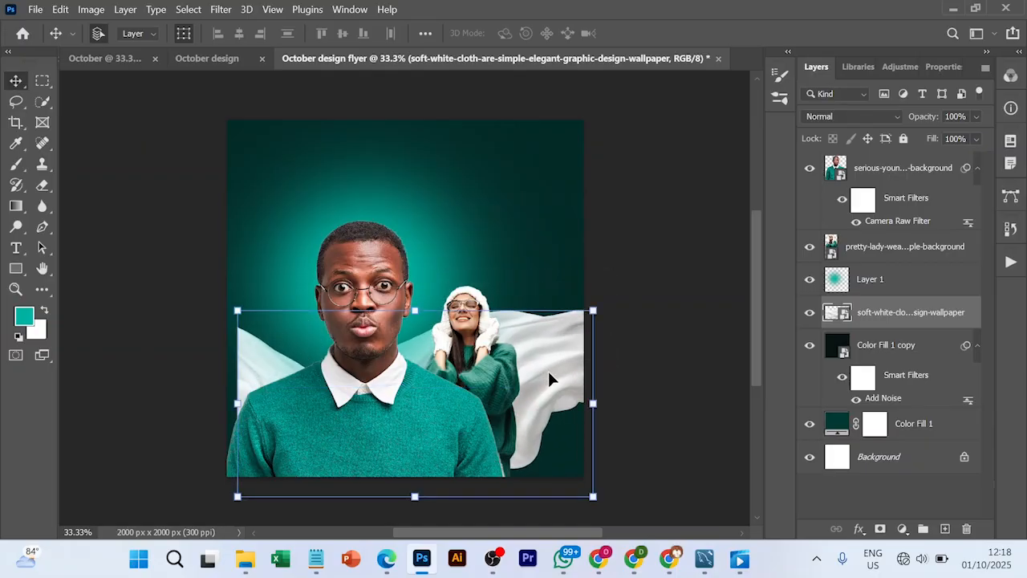
{"action": "left_click_drag", "start_coordinate": [592, 497], "coordinate": [656, 337]}
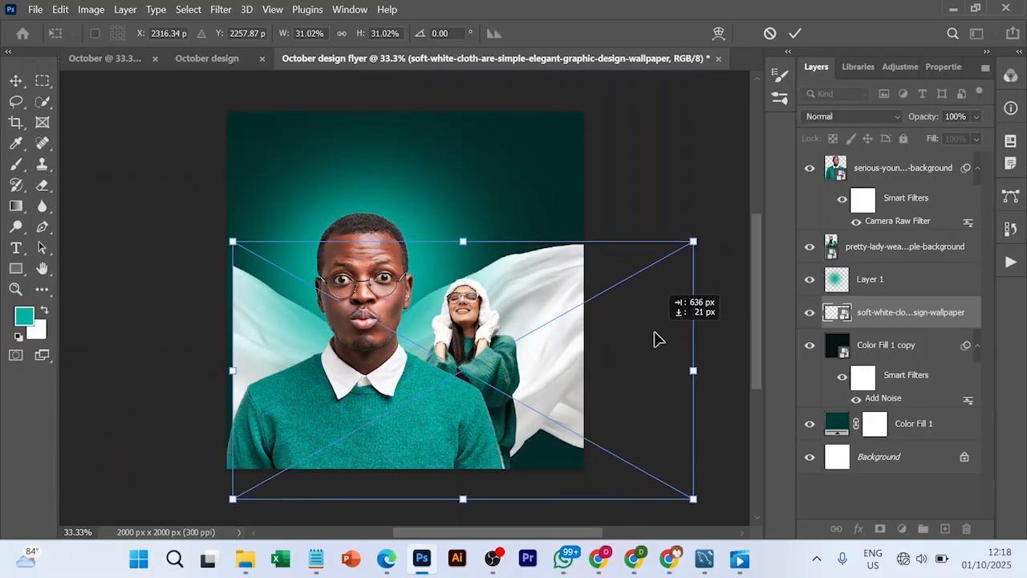
{"action": "left_click", "coordinate": [795, 33]}
- Scale the man and the Layer 1 glow down slightly together and seat the man at the canvas's lower-left edge
{"action": "left_click", "coordinate": [427, 265]}
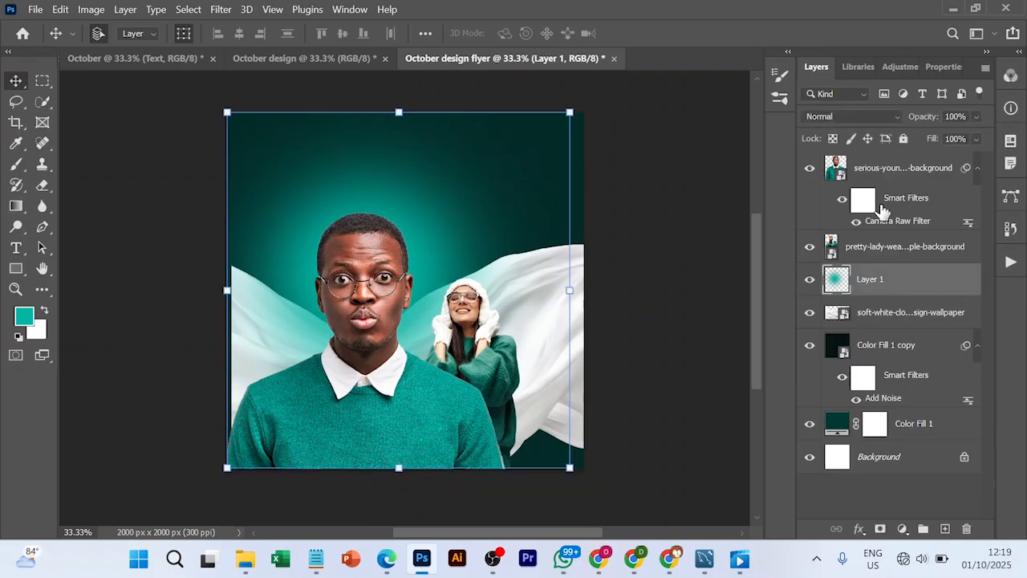
{"action": "scroll", "coordinate": [637, 392], "scroll_direction": "down", "scroll_amount": 4}
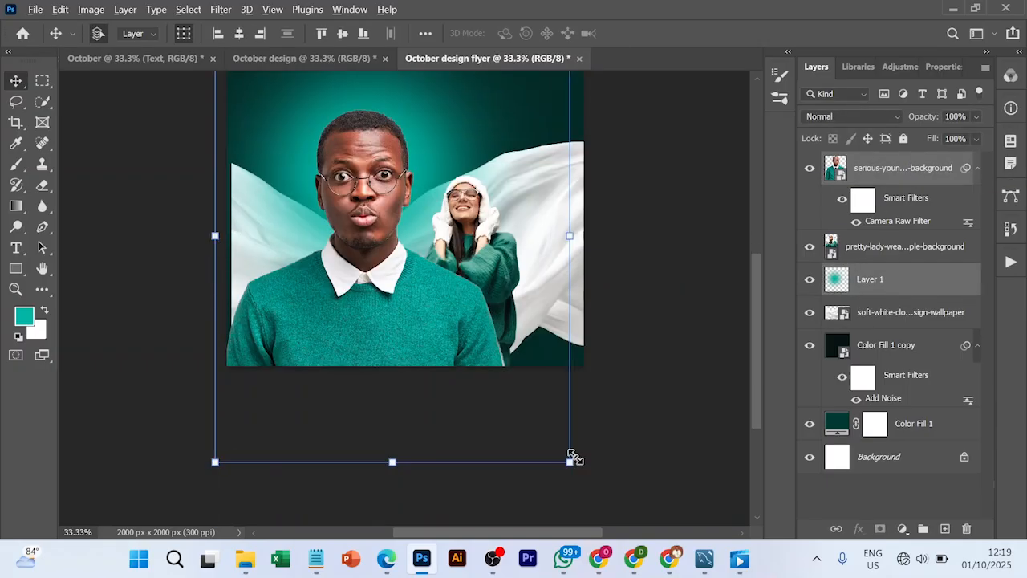
{"action": "left_click_drag", "start_coordinate": [570, 459], "coordinate": [524, 436]}
{"action": "key", "text": "Return"}
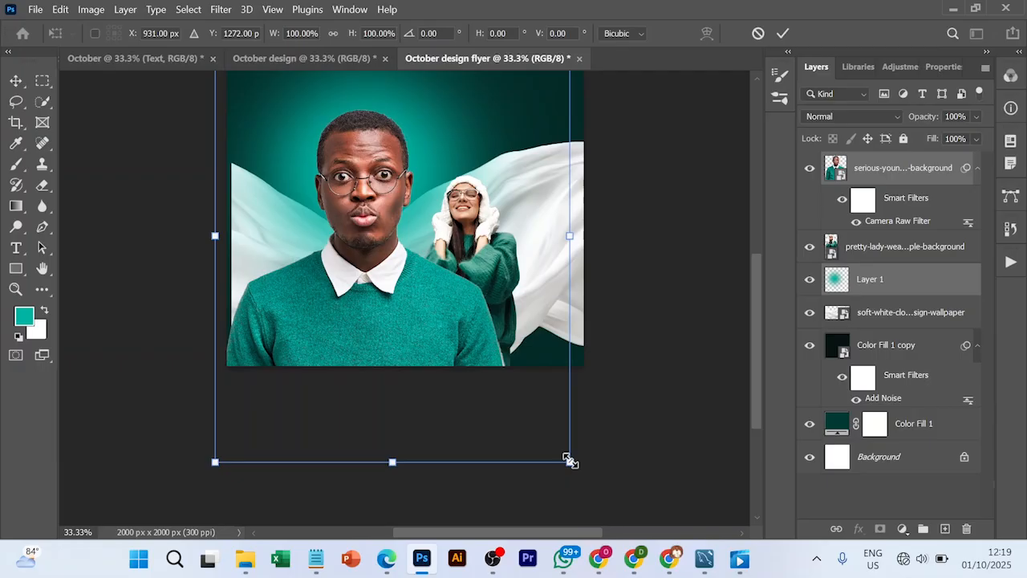
{"action": "mouse_move", "coordinate": [558, 448]}
{"action": "left_mouse_down"}
{"action": "mouse_move", "coordinate": [539, 427]}
{"action": "mouse_move", "coordinate": [559, 447]}
{"action": "left_mouse_up"}
{"action": "key", "text": "Return"}
{"action": "left_click_drag", "start_coordinate": [393, 333], "coordinate": [367, 318]}
- Reposition the glow around the man's head and adjust the lady's placement behind his shoulder
{"action": "left_click_drag", "start_coordinate": [438, 213], "coordinate": [424, 187]}
{"action": "left_click_drag", "start_coordinate": [487, 344], "coordinate": [486, 354]}
{"action": "left_click", "coordinate": [671, 293]}
- Move the soft-white-cloth layer above Layer 1 and shift the cloth about 54 px to the left
{"action": "left_click_drag", "start_coordinate": [838, 313], "coordinate": [855, 278]}
{"action": "left_click_drag", "start_coordinate": [499, 220], "coordinate": [502, 222]}
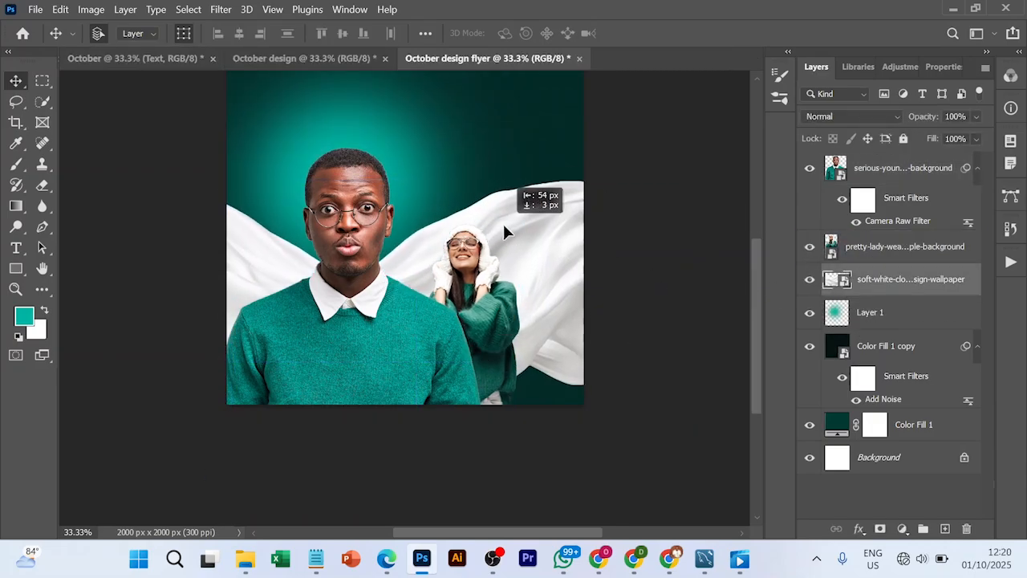
{"action": "left_click", "coordinate": [672, 155]}
- Nudge the lady slightly down and to the right, and fine-tune the glow's position behind the man
{"action": "left_click_drag", "start_coordinate": [475, 281], "coordinate": [482, 289]}
{"action": "scroll", "coordinate": [408, 205], "scroll_direction": "up", "scroll_amount": 2}
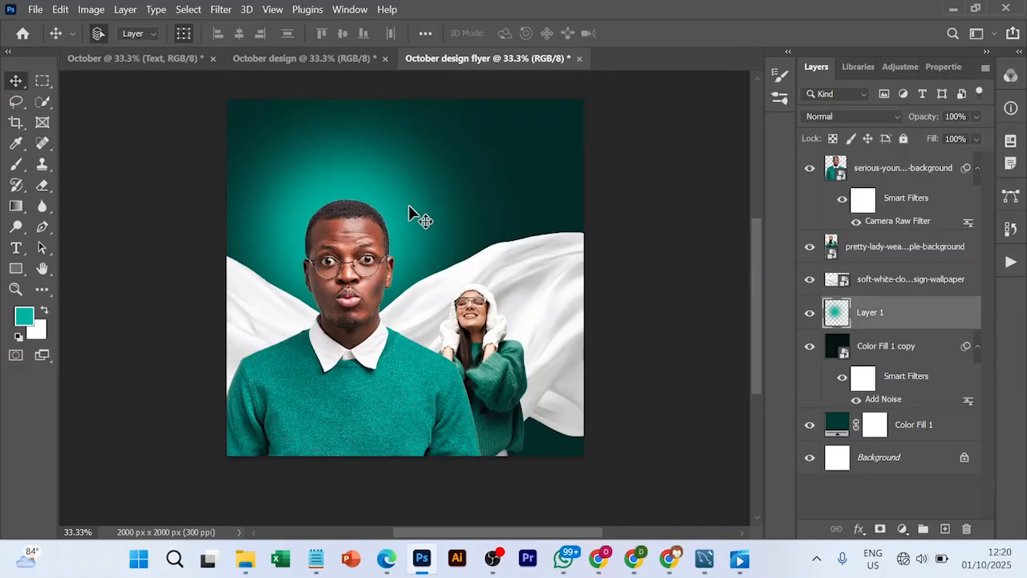
{"action": "left_click_drag", "start_coordinate": [408, 204], "coordinate": [407, 210]}
{"action": "left_click", "coordinate": [641, 223]}
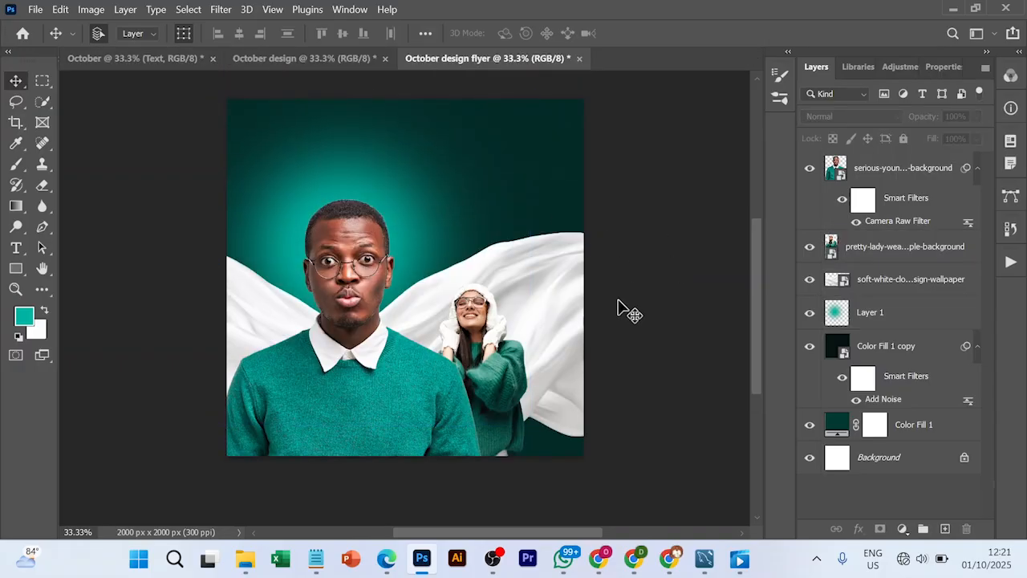
- Apply a Gaussian Blur with a 5.6-pixel radius to the soft-white-cloth layer
{"action": "left_click", "coordinate": [561, 322]}
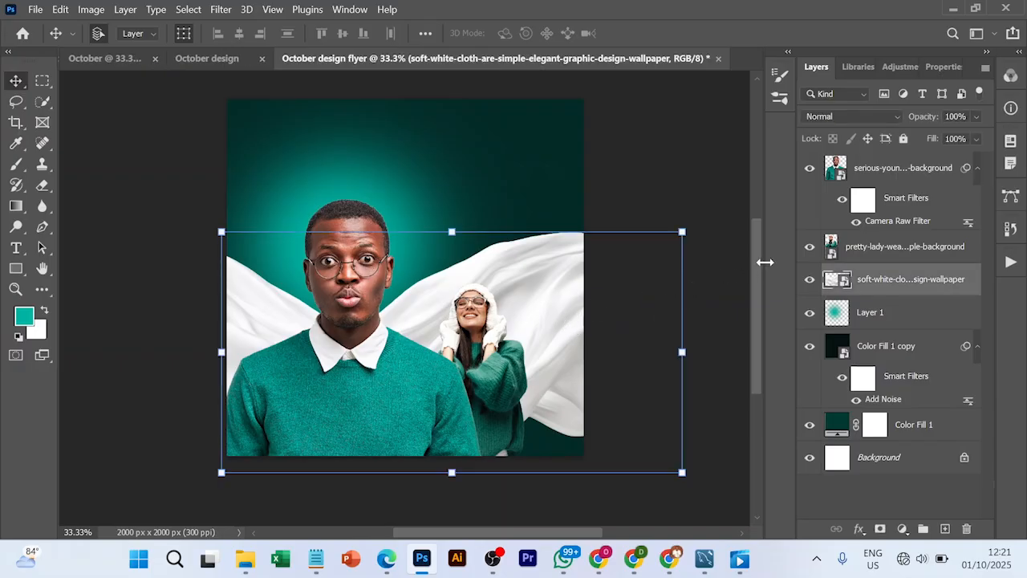
{"action": "left_click", "coordinate": [219, 9]}
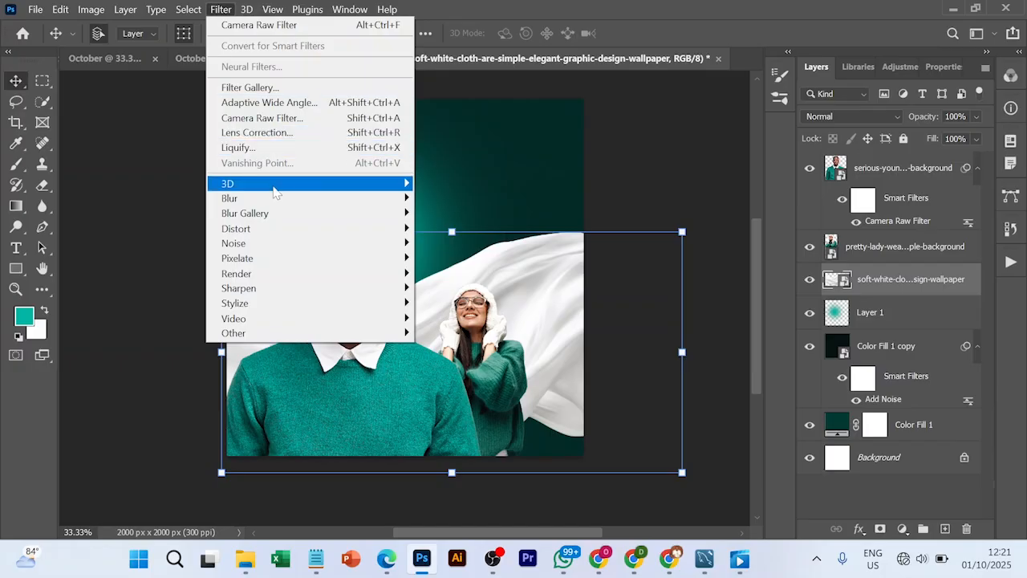
{"action": "mouse_move", "coordinate": [274, 204]}
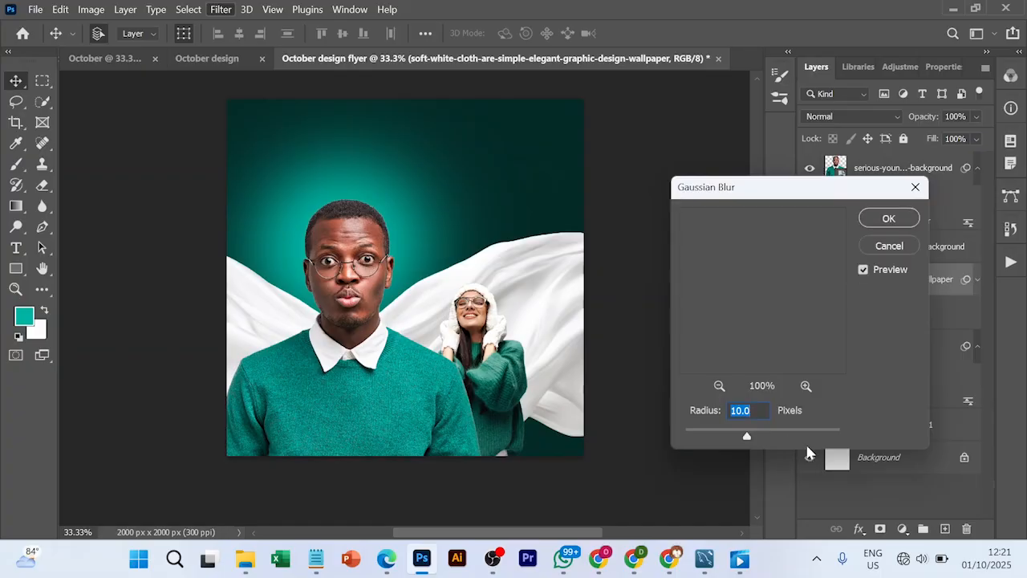
{"action": "left_click_drag", "start_coordinate": [746, 436], "coordinate": [732, 438]}
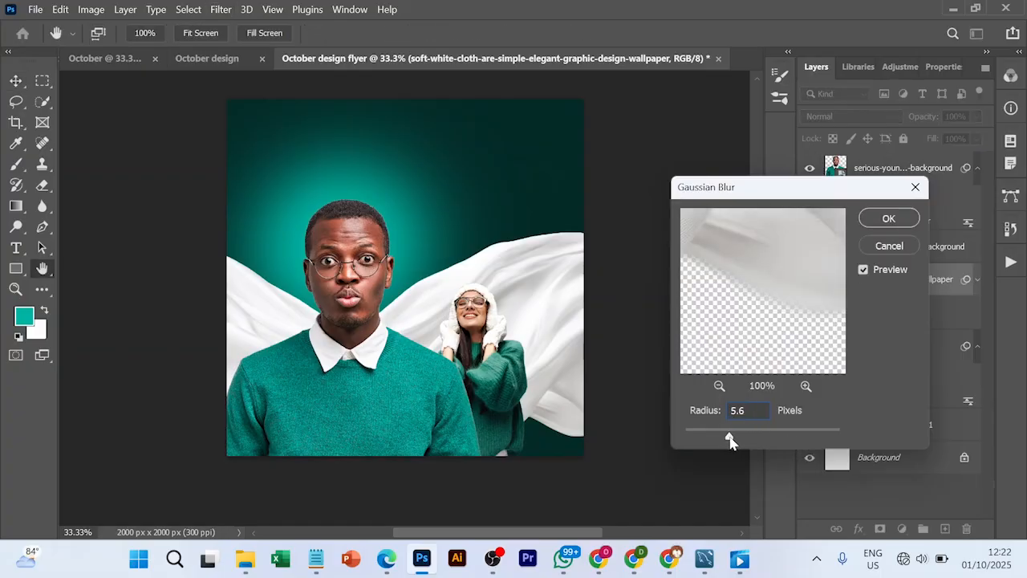
{"action": "left_click", "coordinate": [893, 220]}
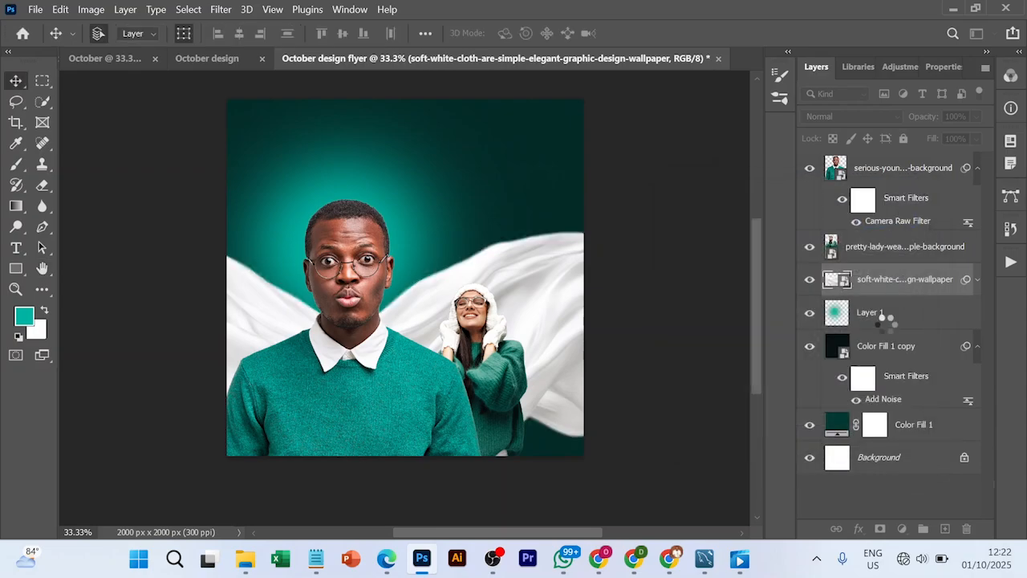
- Flip the lady image horizontally
{"action": "left_click", "coordinate": [483, 361]}
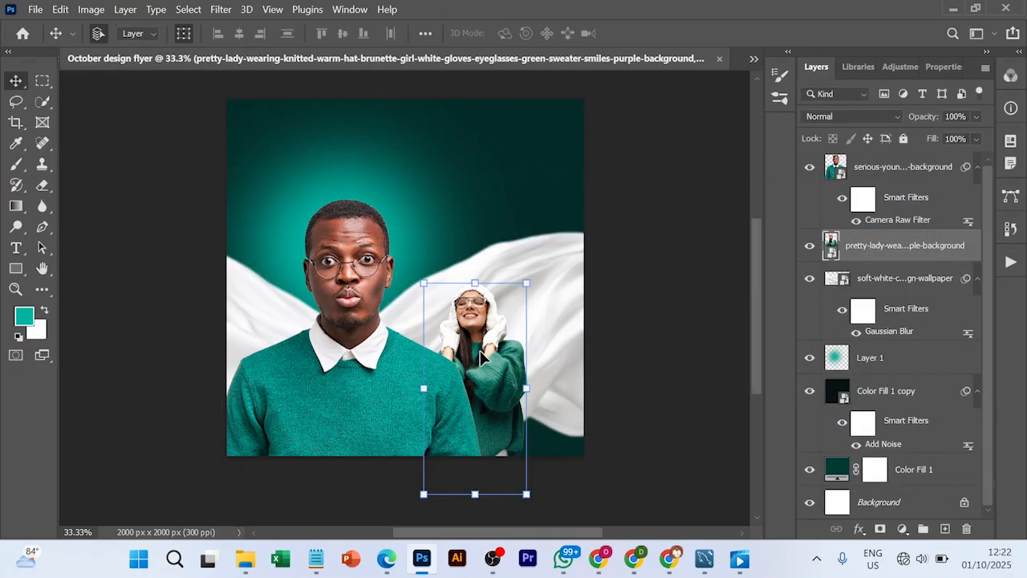
{"action": "left_click", "coordinate": [60, 9]}
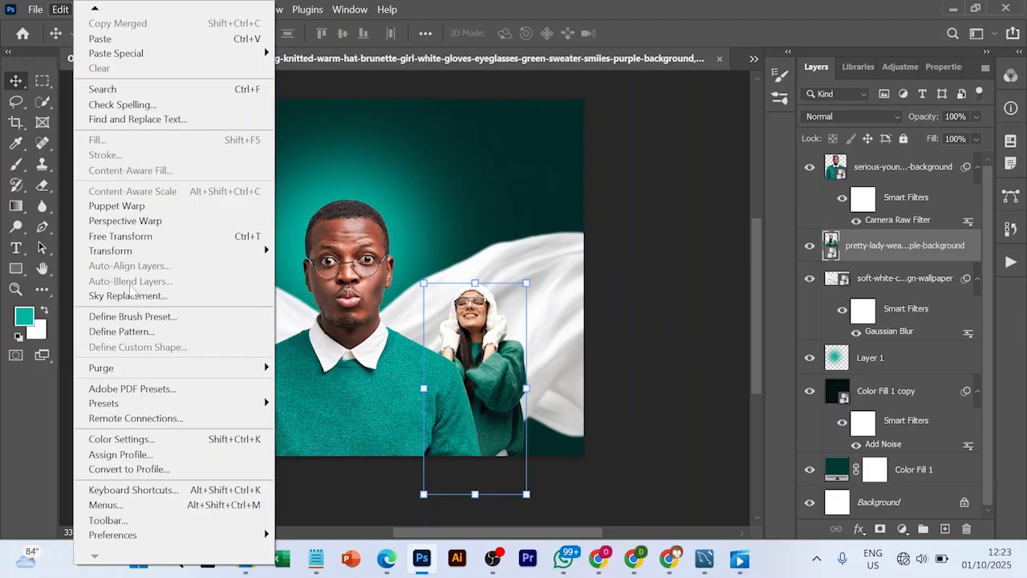
{"action": "mouse_move", "coordinate": [131, 254]}
{"action": "mouse_move", "coordinate": [271, 254]}
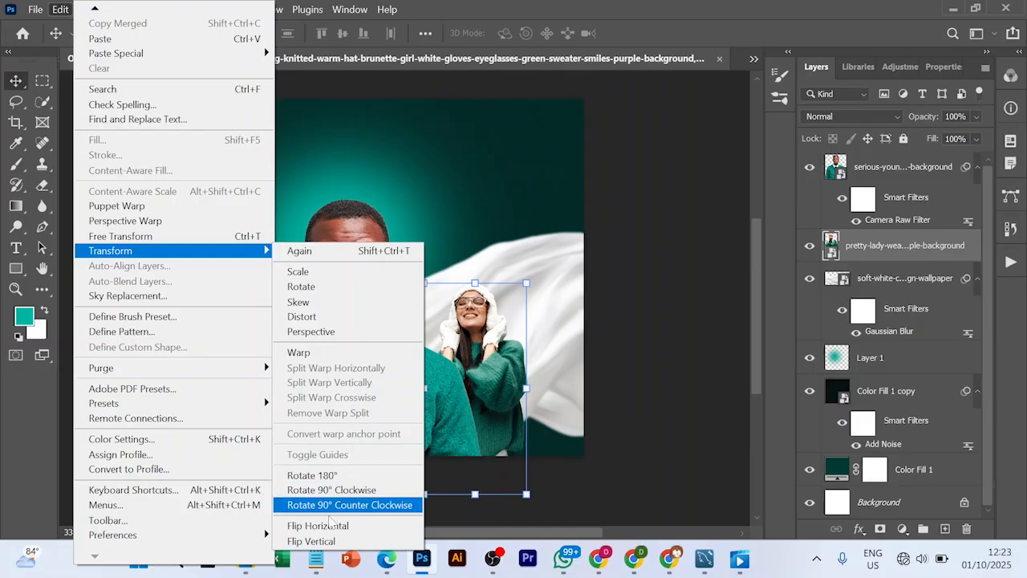
{"action": "left_click", "coordinate": [322, 527]}
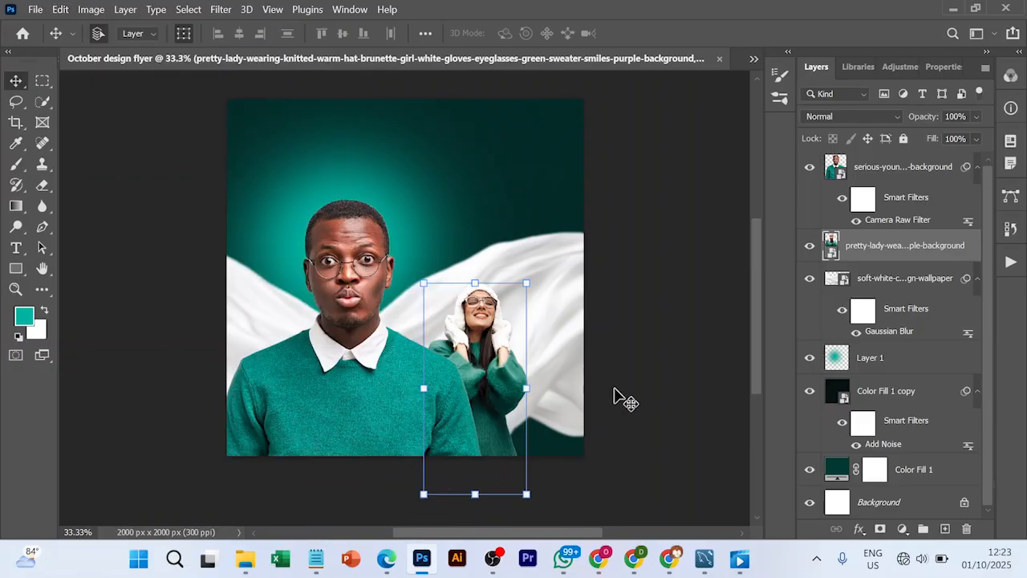
{"action": "left_click", "coordinate": [653, 323]}
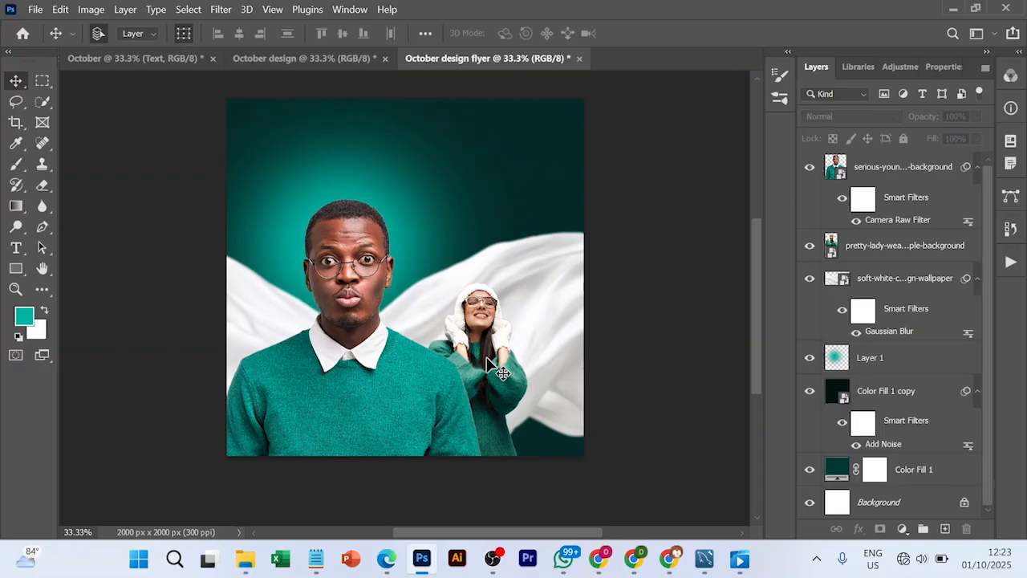
{"action": "left_click", "coordinate": [497, 369]}
{"action": "left_click", "coordinate": [634, 345]}
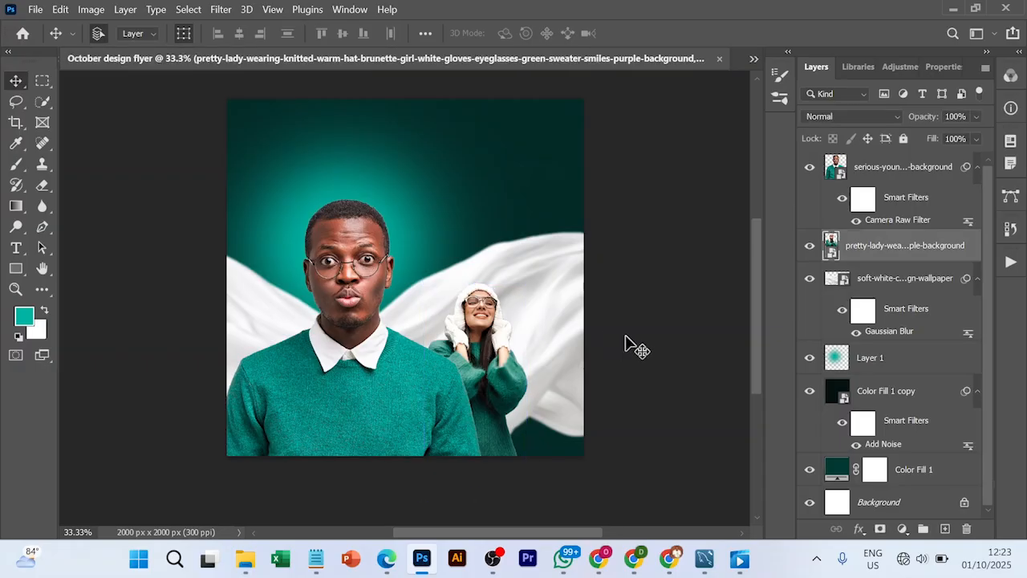
- Place the ebedd83fd2772d45a36ed30c90124581 stage-lights image above Color Fill 1 copy and scale it to 123.70% to cover the canvas
{"action": "left_click", "coordinate": [846, 393]}
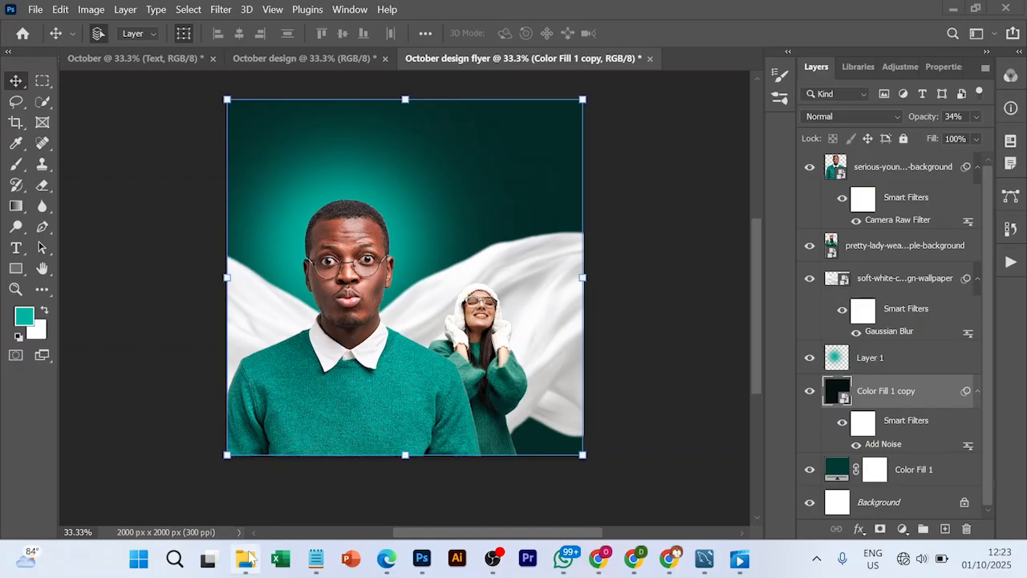
{"action": "left_click", "coordinate": [227, 479]}
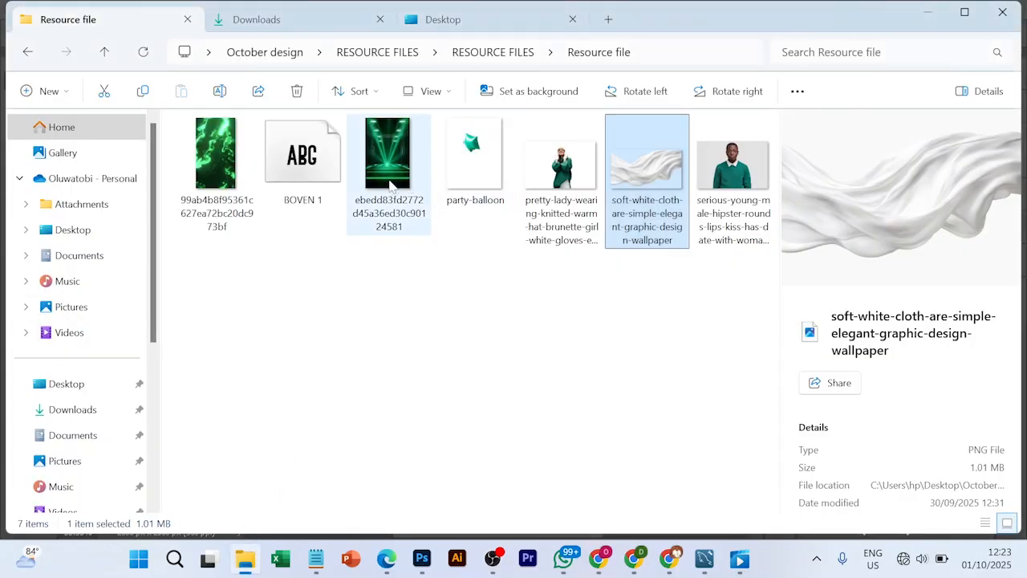
{"action": "left_click_drag", "start_coordinate": [391, 186], "coordinate": [448, 315]}
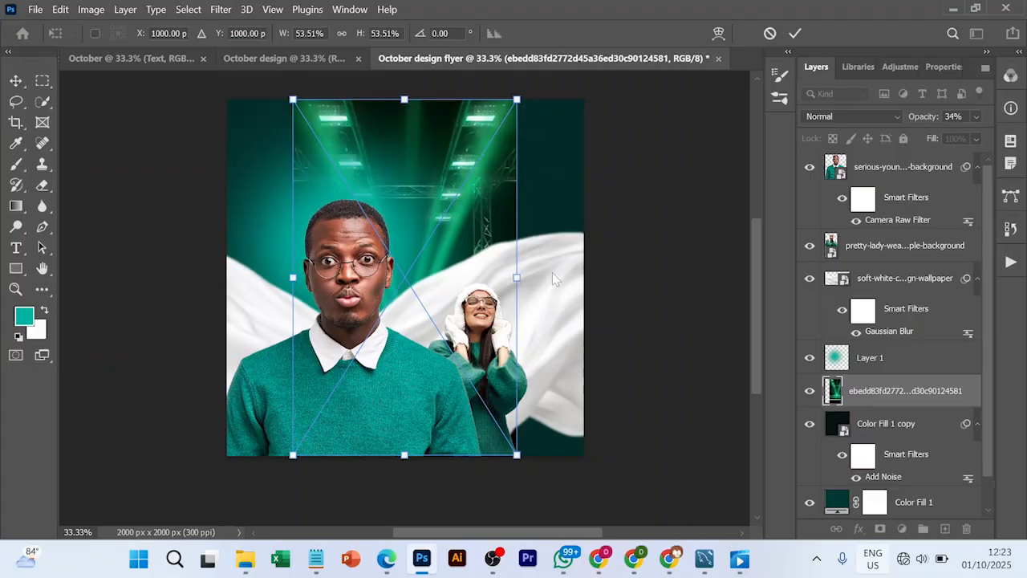
{"action": "left_click_drag", "start_coordinate": [517, 277], "coordinate": [663, 287]}
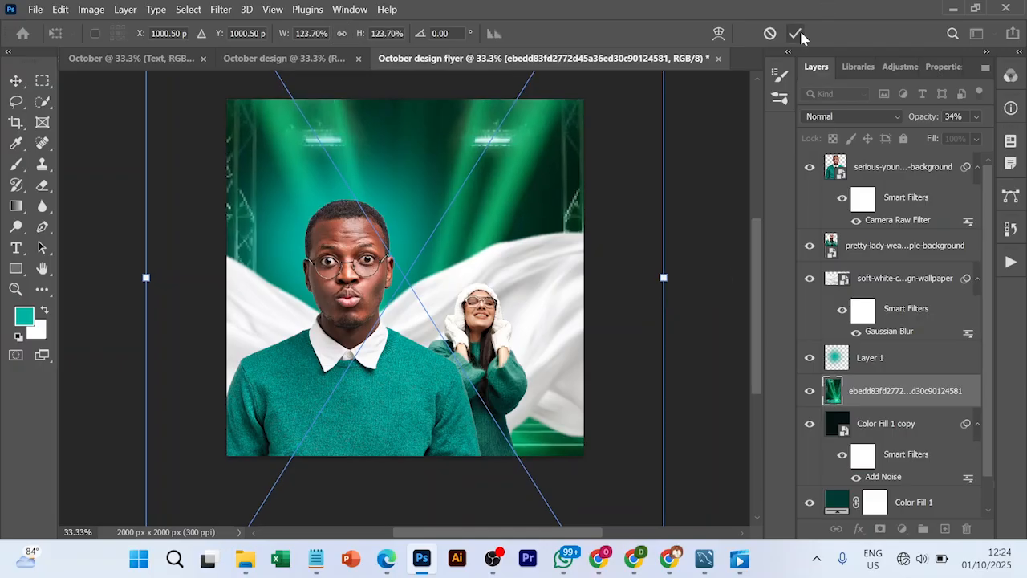
- Hide the Layer 1 glow, cloth, lady and man layers to expose the stage-lights image
{"action": "left_click", "coordinate": [809, 358]}
{"action": "left_click", "coordinate": [809, 279]}
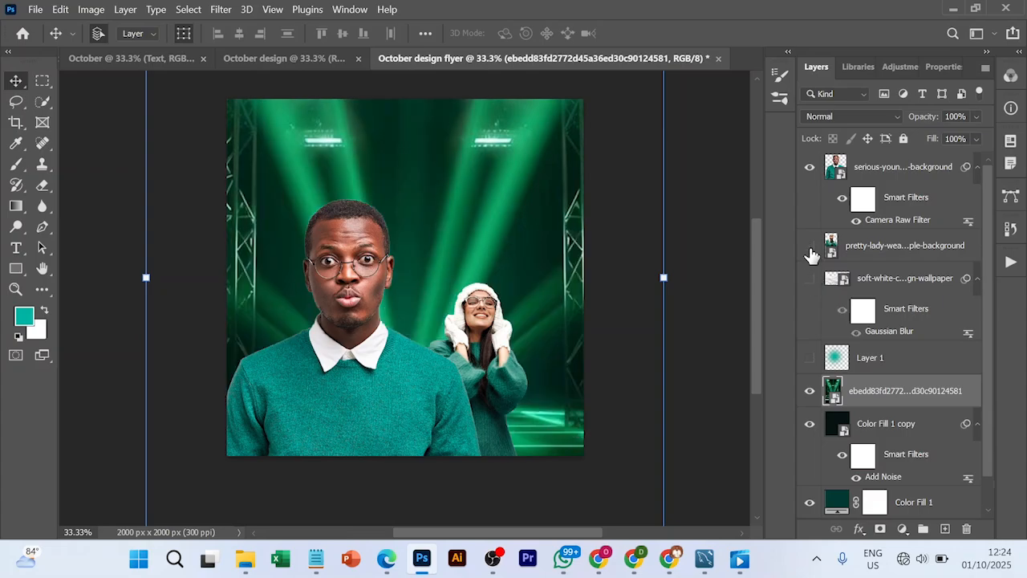
{"action": "left_click", "coordinate": [809, 249]}
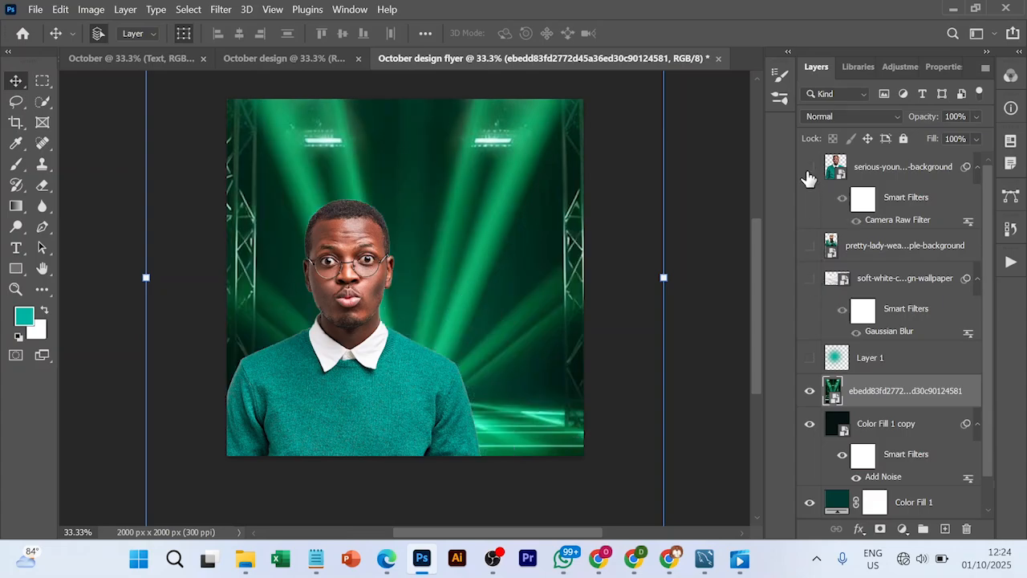
{"action": "left_click", "coordinate": [809, 170]}
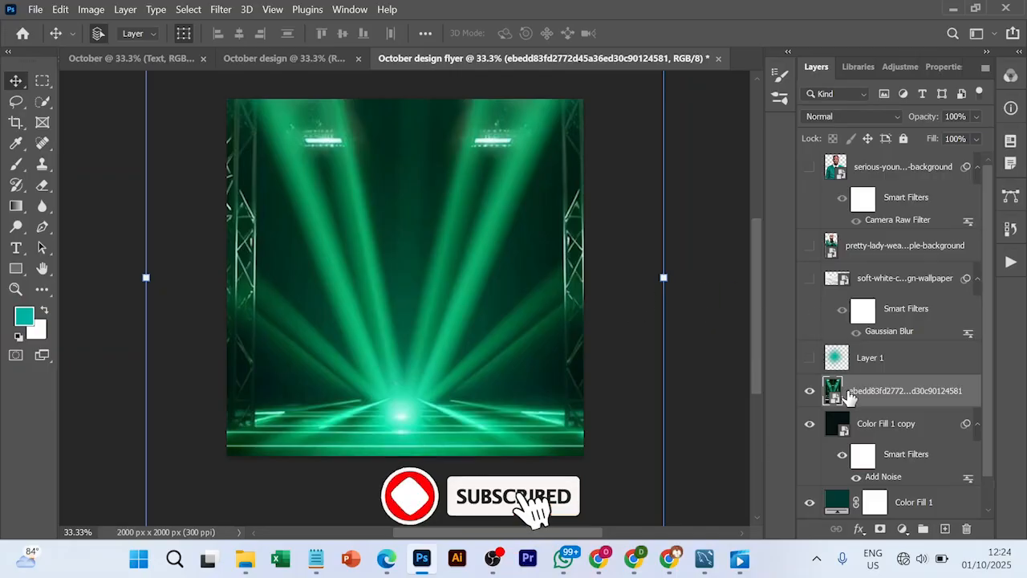
- Add a layer mask to the stage-lights image and fade its bottom and both sides with a soft black 1400 px brush
{"action": "left_click", "coordinate": [880, 530]}
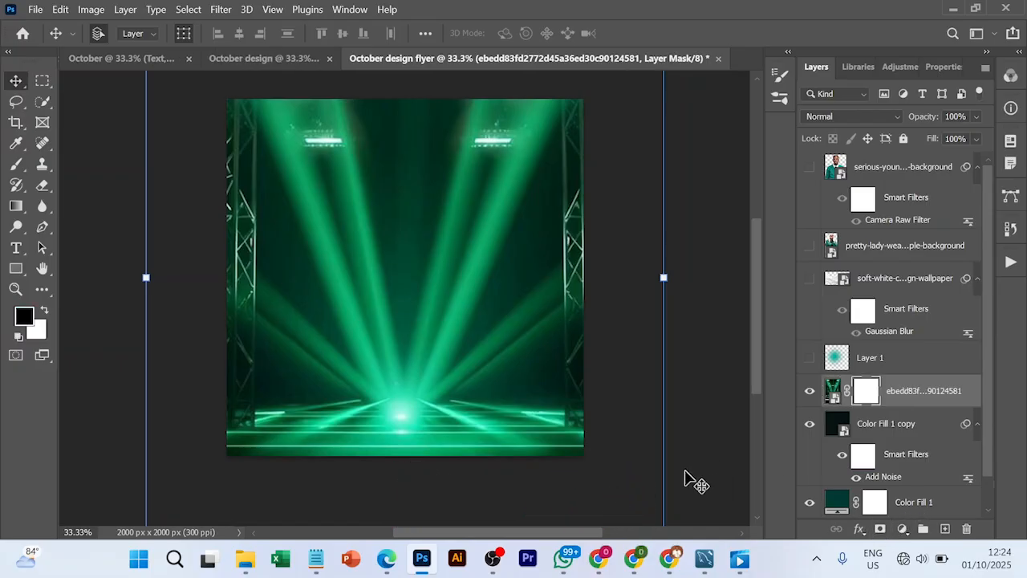
{"action": "key", "text": "b"}
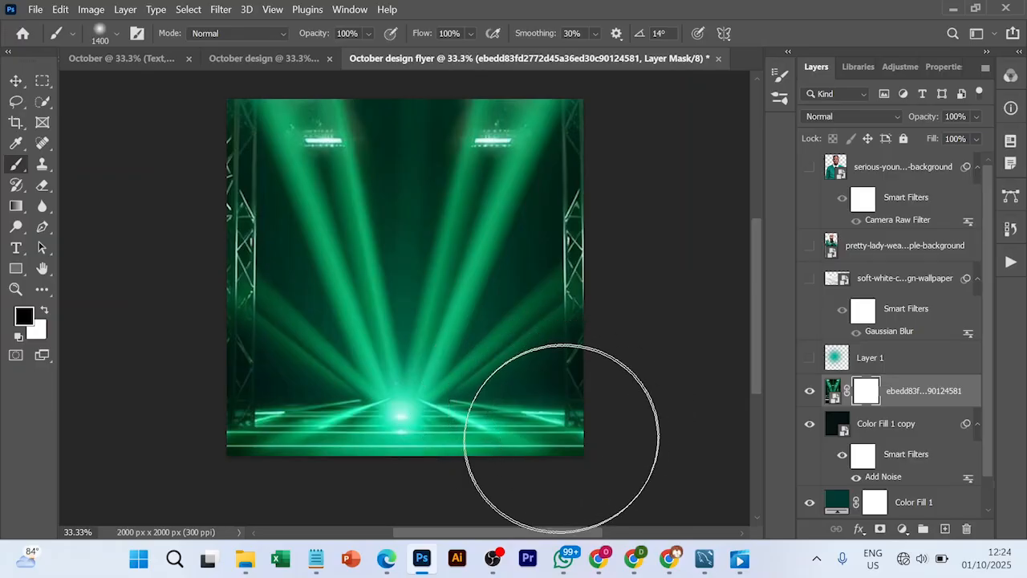
{"action": "mouse_move", "coordinate": [567, 437]}
{"action": "left_mouse_down"}
{"action": "mouse_move", "coordinate": [530, 441]}
{"action": "mouse_move", "coordinate": [607, 410]}
{"action": "mouse_move", "coordinate": [525, 466]}
{"action": "left_mouse_up"}
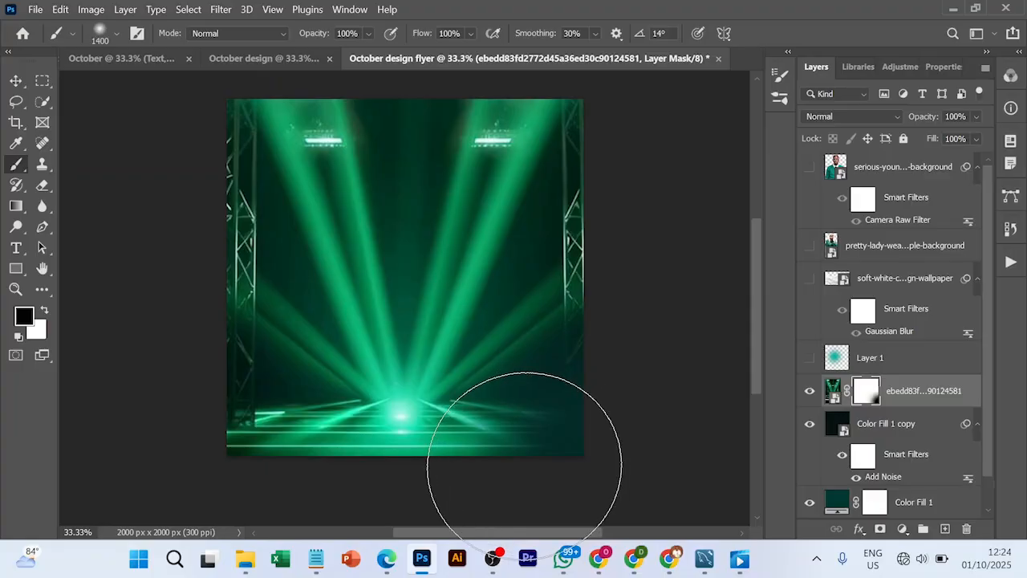
{"action": "left_click_drag", "start_coordinate": [244, 498], "coordinate": [238, 484]}
{"action": "left_click_drag", "start_coordinate": [380, 467], "coordinate": [498, 493]}
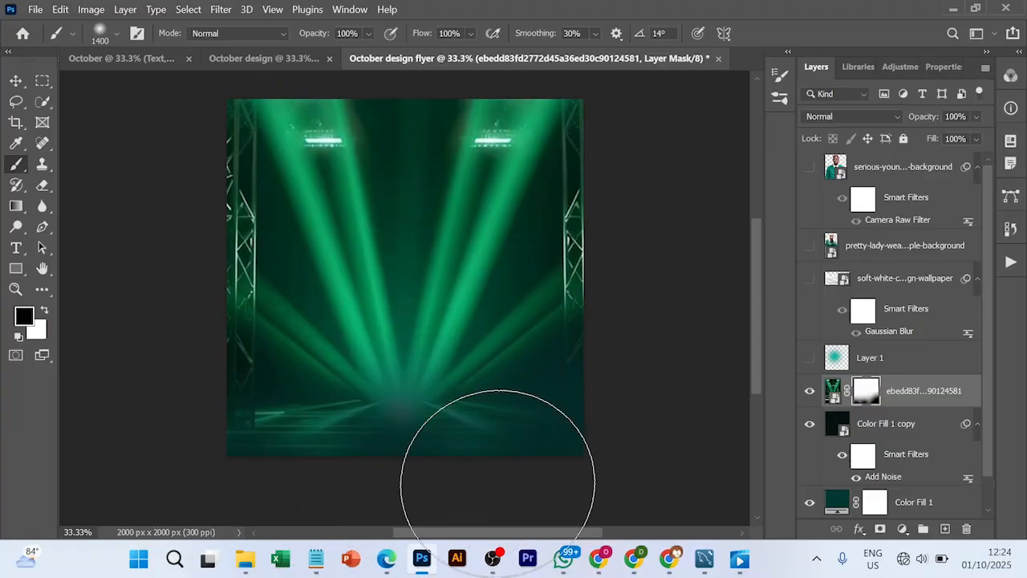
{"action": "mouse_move", "coordinate": [162, 297]}
{"action": "left_mouse_down"}
{"action": "mouse_move", "coordinate": [172, 227]}
{"action": "mouse_move", "coordinate": [203, 266]}
{"action": "mouse_move", "coordinate": [198, 294]}
{"action": "mouse_move", "coordinate": [169, 148]}
{"action": "mouse_move", "coordinate": [192, 138]}
{"action": "mouse_move", "coordinate": [202, 140]}
{"action": "mouse_move", "coordinate": [195, 186]}
{"action": "mouse_move", "coordinate": [230, 270]}
{"action": "left_mouse_up"}
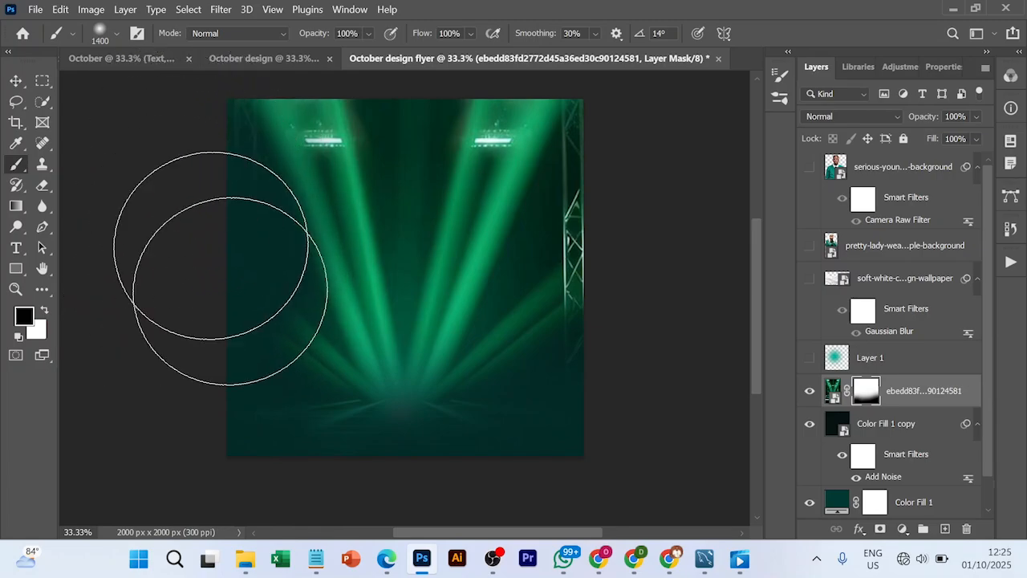
{"action": "mouse_move", "coordinate": [634, 308]}
{"action": "left_mouse_down"}
{"action": "mouse_move", "coordinate": [635, 149]}
{"action": "mouse_move", "coordinate": [576, 140]}
{"action": "mouse_move", "coordinate": [646, 162]}
{"action": "mouse_move", "coordinate": [637, 127]}
{"action": "mouse_move", "coordinate": [598, 130]}
{"action": "mouse_move", "coordinate": [637, 142]}
{"action": "left_mouse_up"}
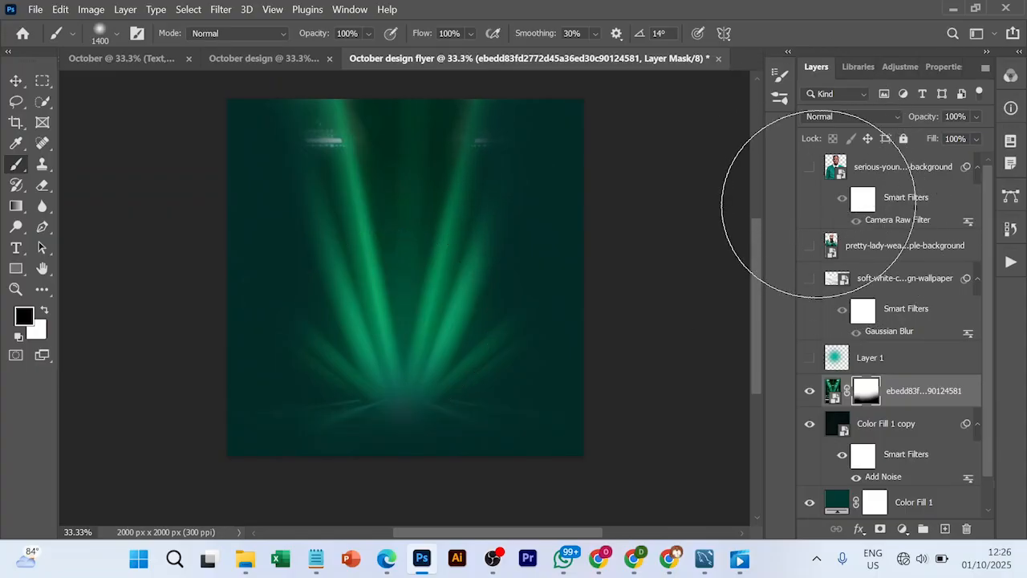
{"action": "key", "text": "v"}
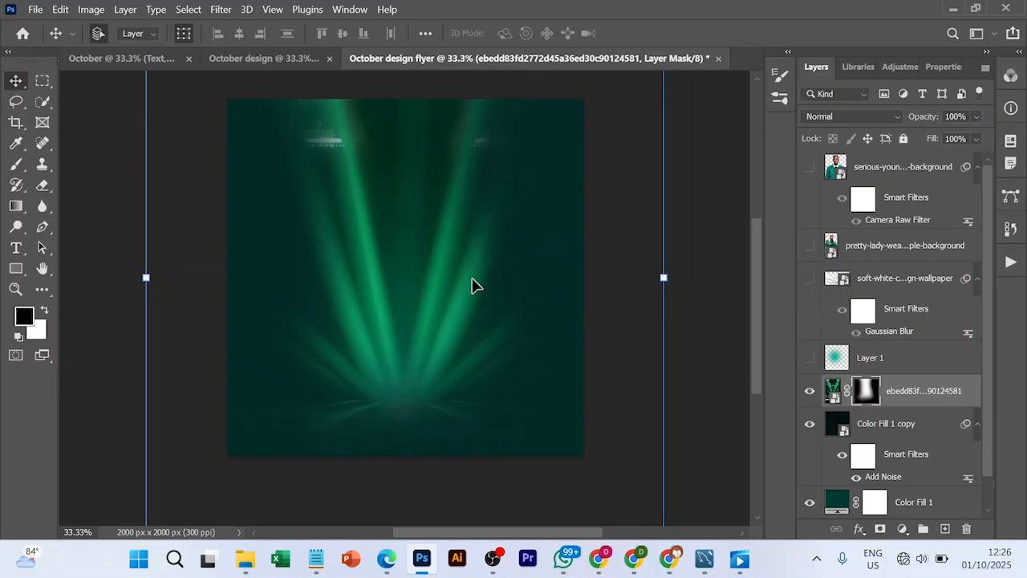
- Make the man, lady, cloth and Layer 1 glow layers visible again
{"action": "left_click", "coordinate": [808, 169]}
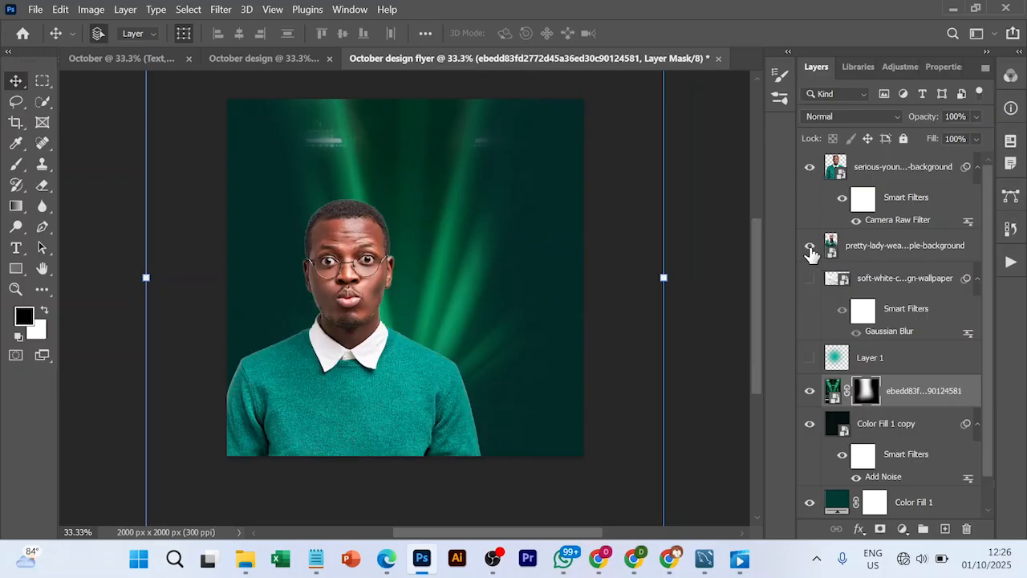
{"action": "left_click", "coordinate": [809, 245]}
{"action": "left_click", "coordinate": [810, 279]}
{"action": "left_click", "coordinate": [810, 358]}
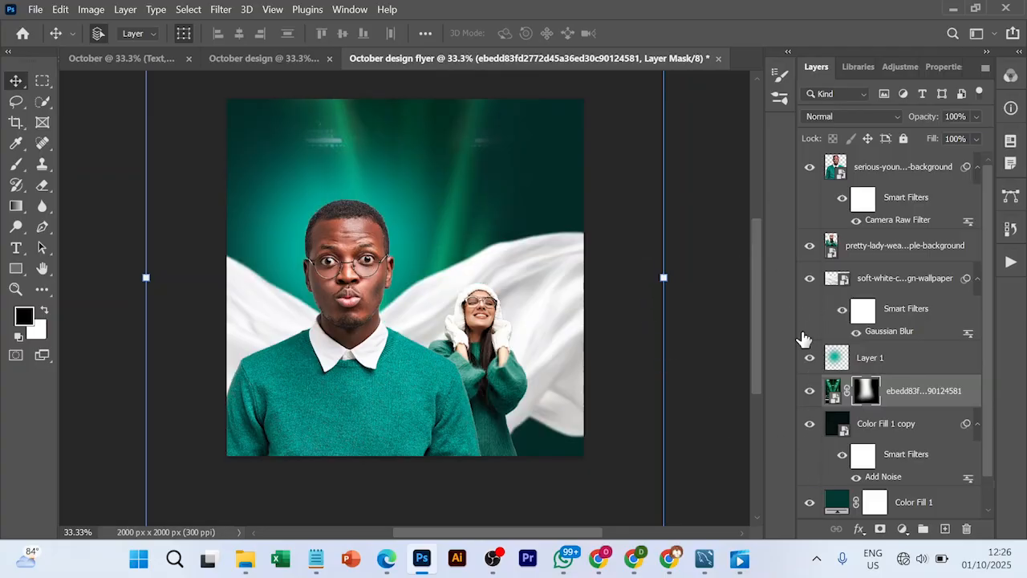
- Paint white with a soft 1000 px brush on the stage-lights layer mask to bring back both lamps and beams near the canvas top
{"action": "key", "text": "b"}
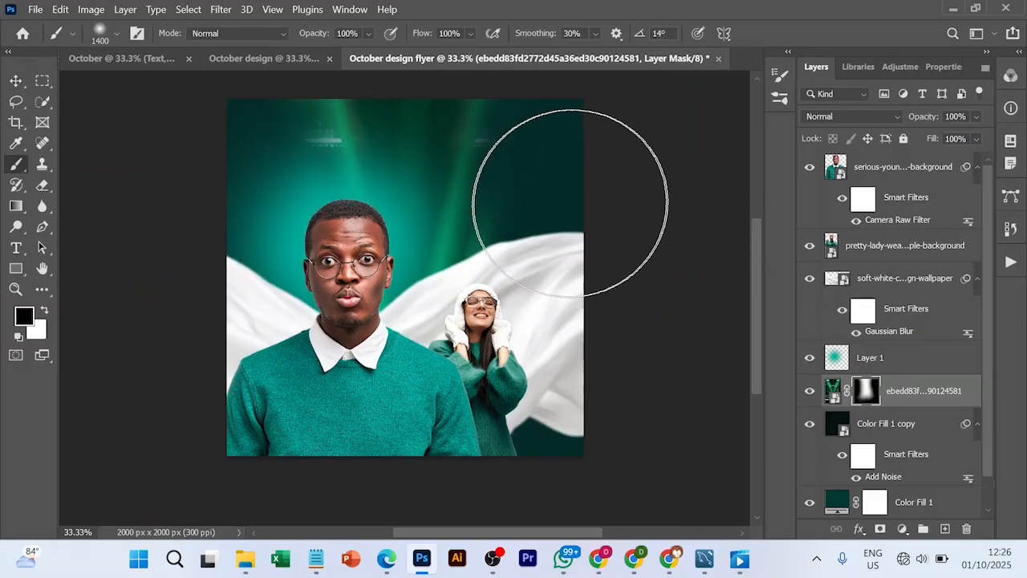
{"action": "left_click", "coordinate": [45, 312]}
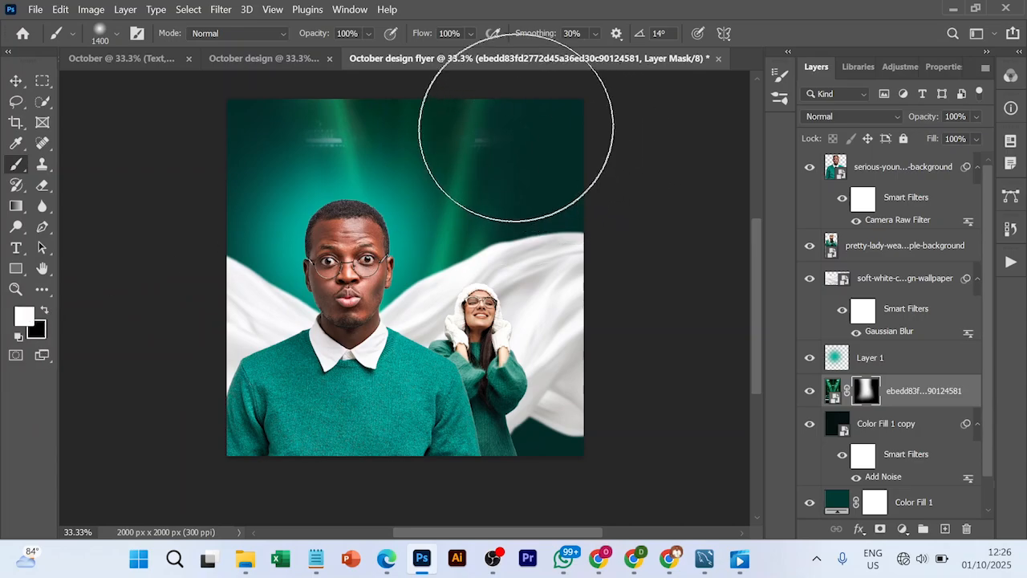
{"action": "key", "text": "bracketleft"}
{"action": "key", "text": "bracketleft"}
{"action": "key", "text": "bracketleft"}
{"action": "key", "text": "bracketleft"}
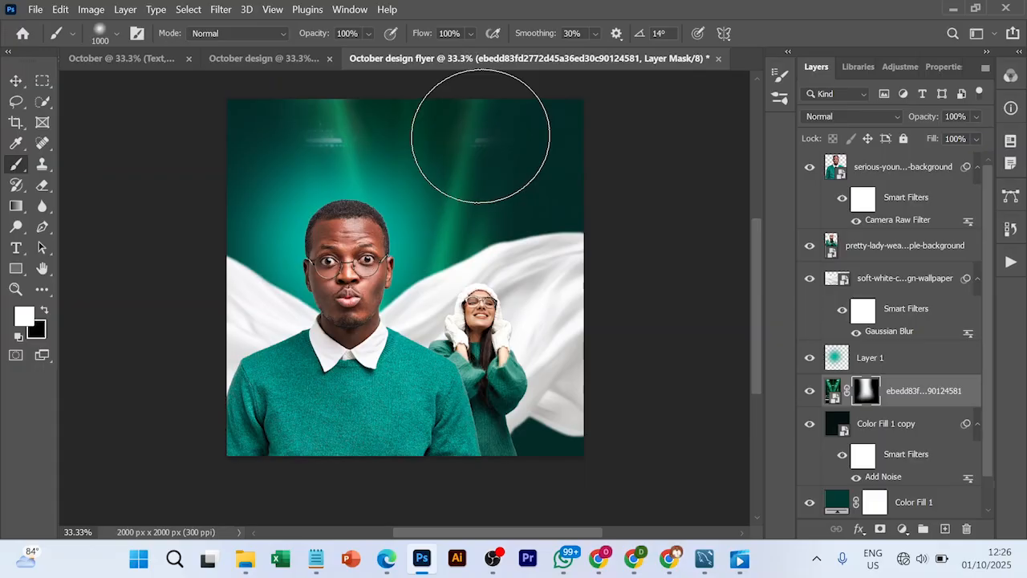
{"action": "left_click_drag", "start_coordinate": [480, 135], "coordinate": [488, 130]}
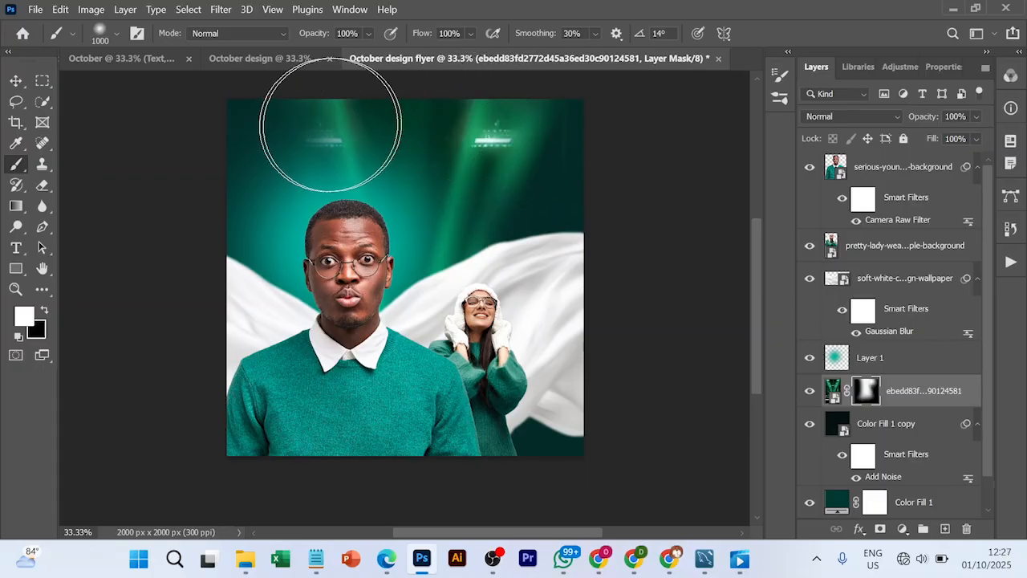
{"action": "left_click_drag", "start_coordinate": [330, 125], "coordinate": [343, 126]}
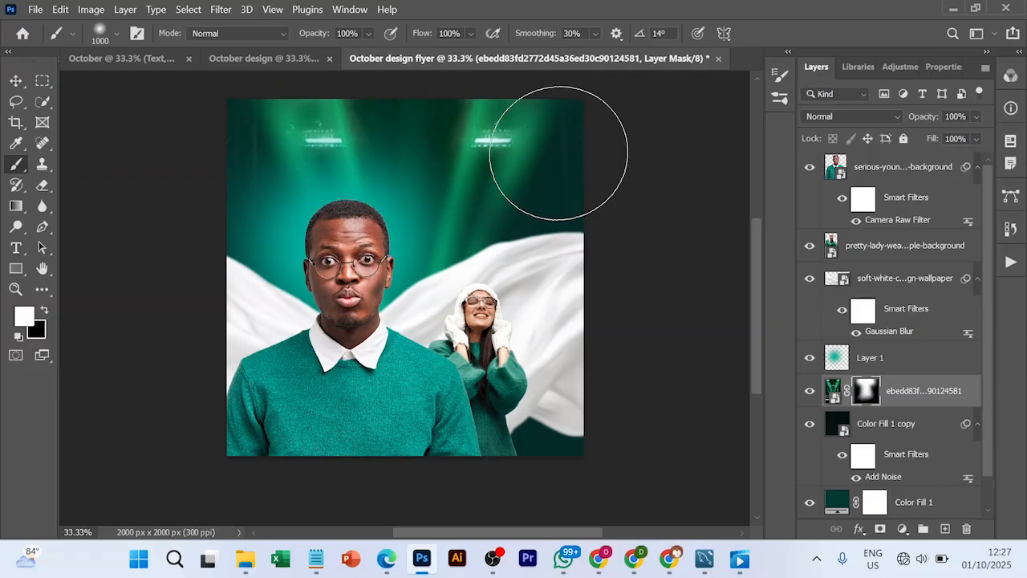
{"action": "key", "text": "v"}
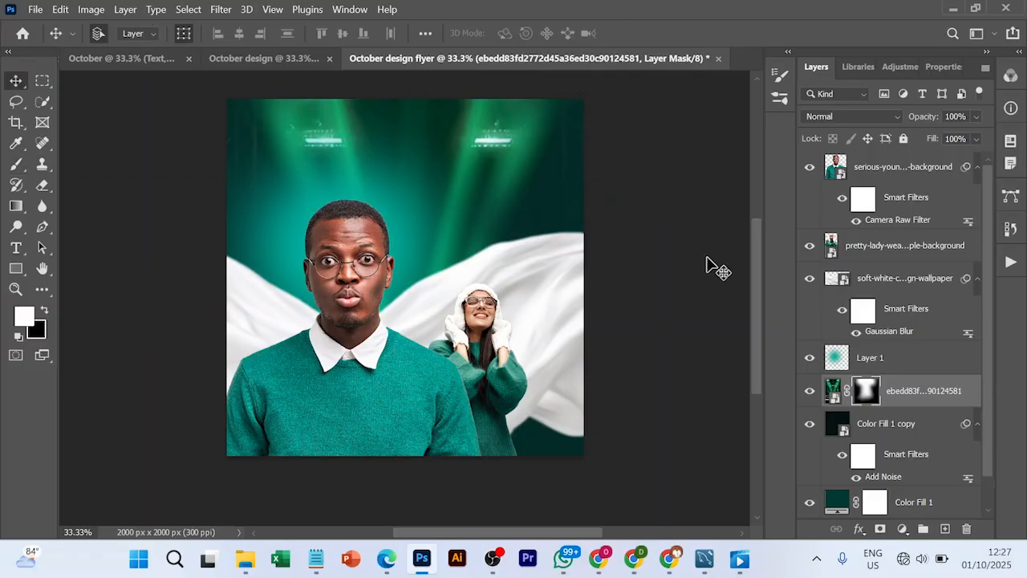
{"action": "left_click", "coordinate": [726, 307]}
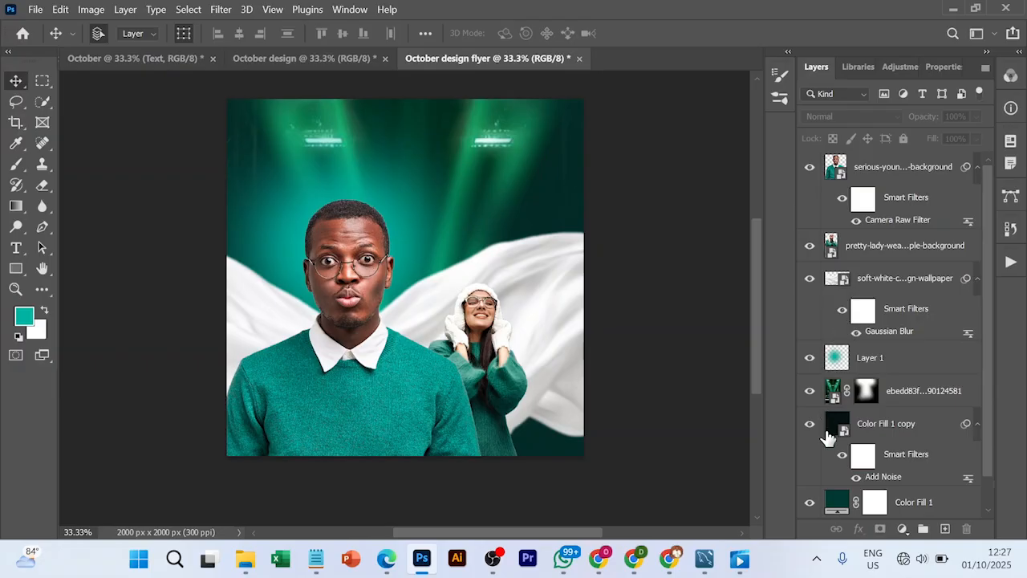
{"action": "left_click", "coordinate": [809, 357]}
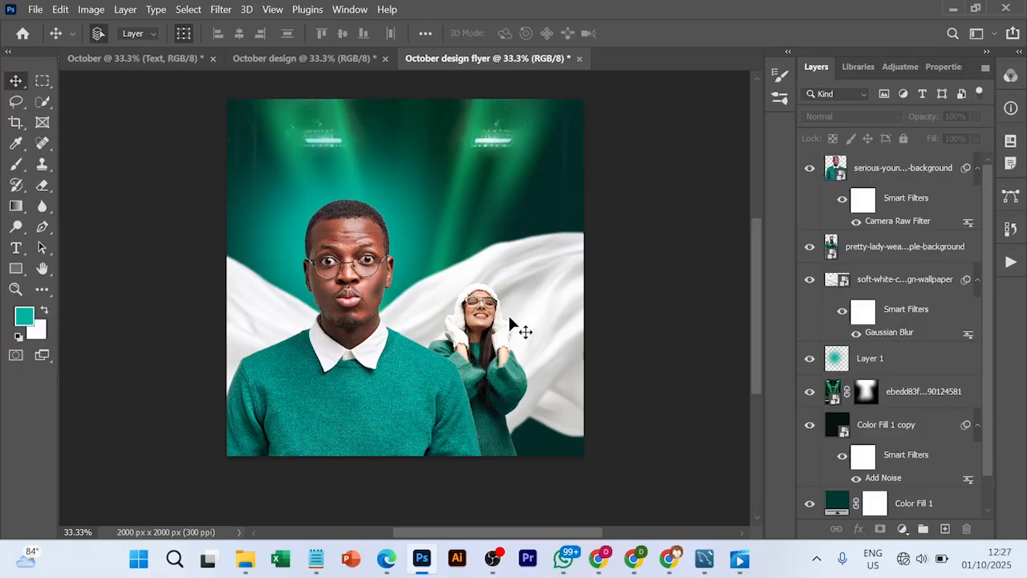
- Group the stage-lights image, Color Fill 1 copy and Color Fill 1 layers and name the group Bg
{"action": "scroll", "coordinate": [899, 474], "scroll_direction": "down", "scroll_amount": 1}
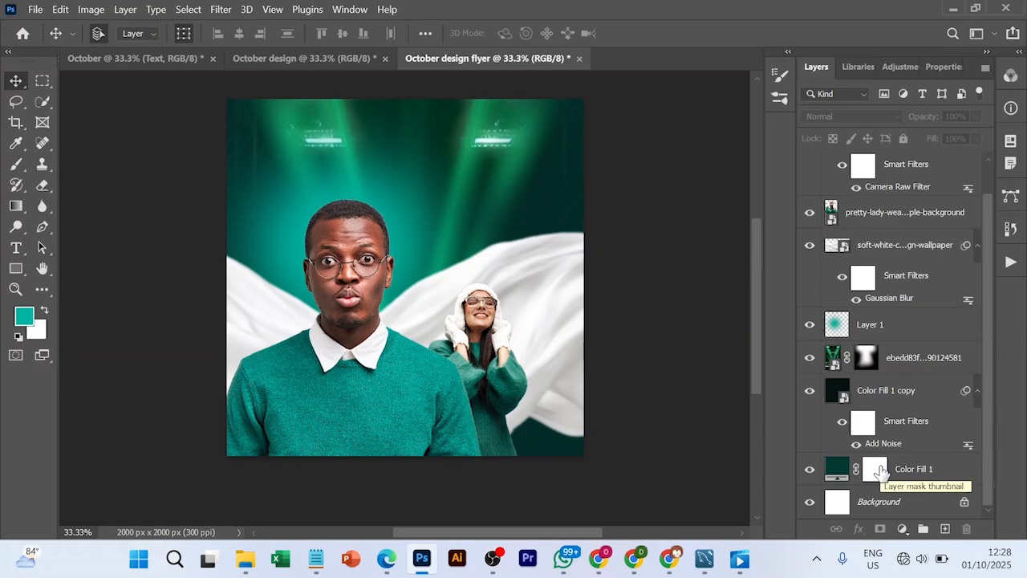
{"action": "left_click", "coordinate": [940, 471]}
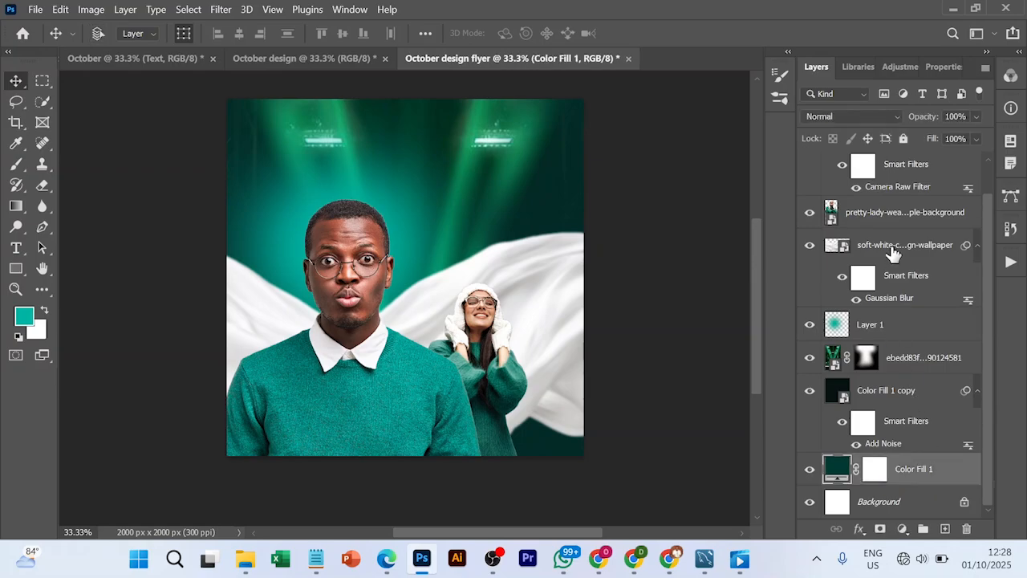
{"action": "left_click", "coordinate": [885, 361], "text": "shift"}
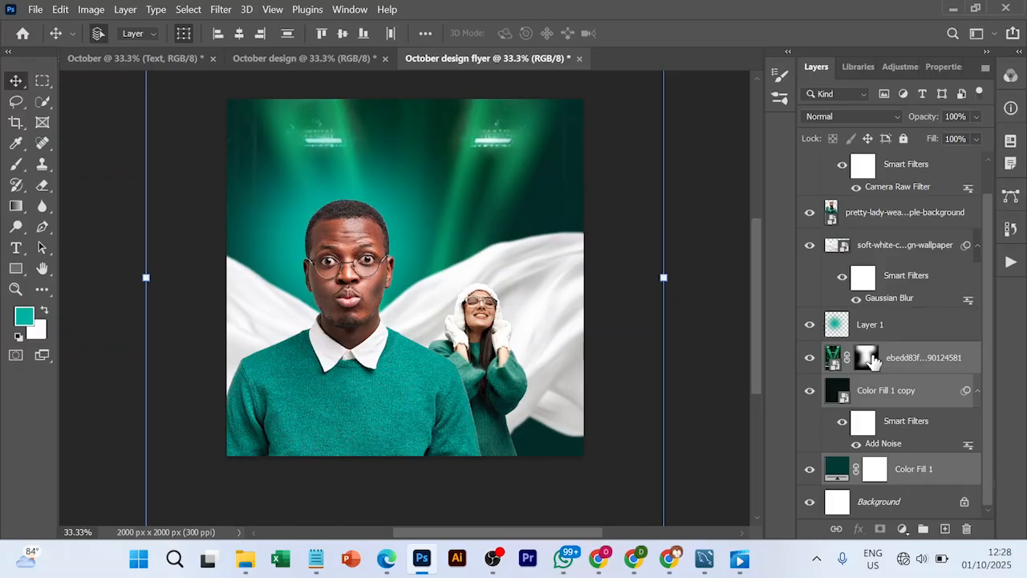
{"action": "key", "text": "ctrl+g"}
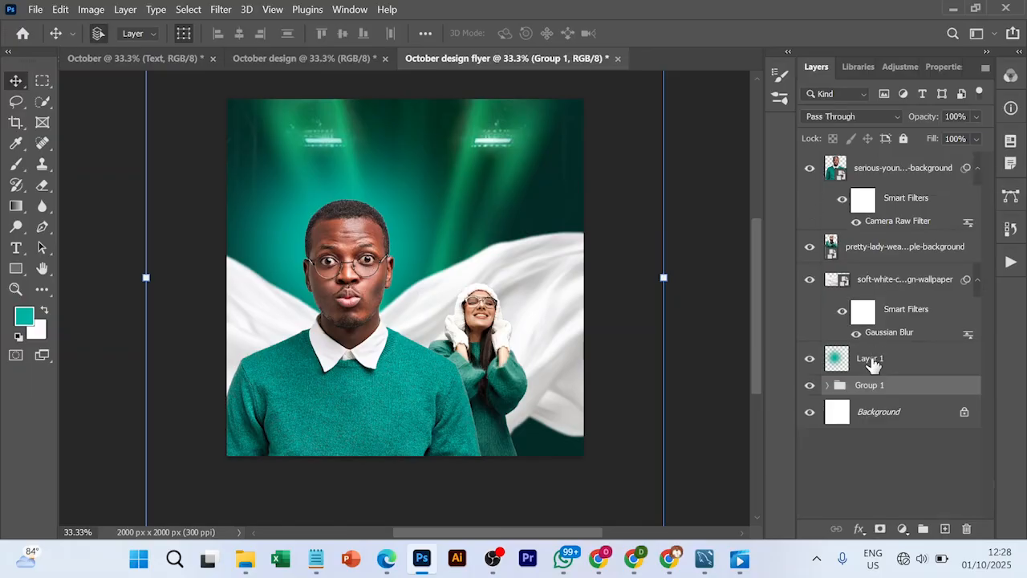
{"action": "double_click", "coordinate": [871, 386]}
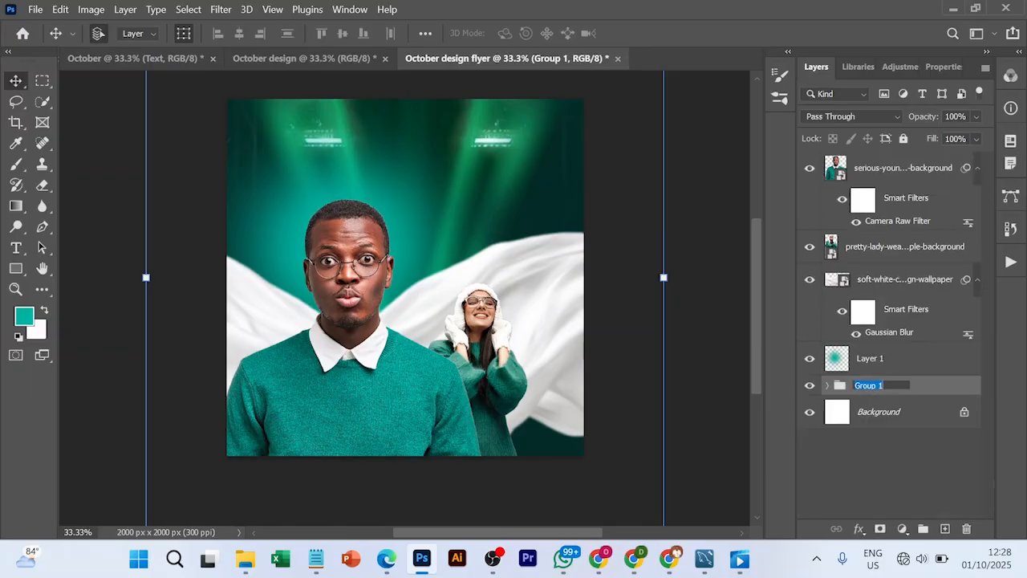
{"action": "key", "text": "Return"}
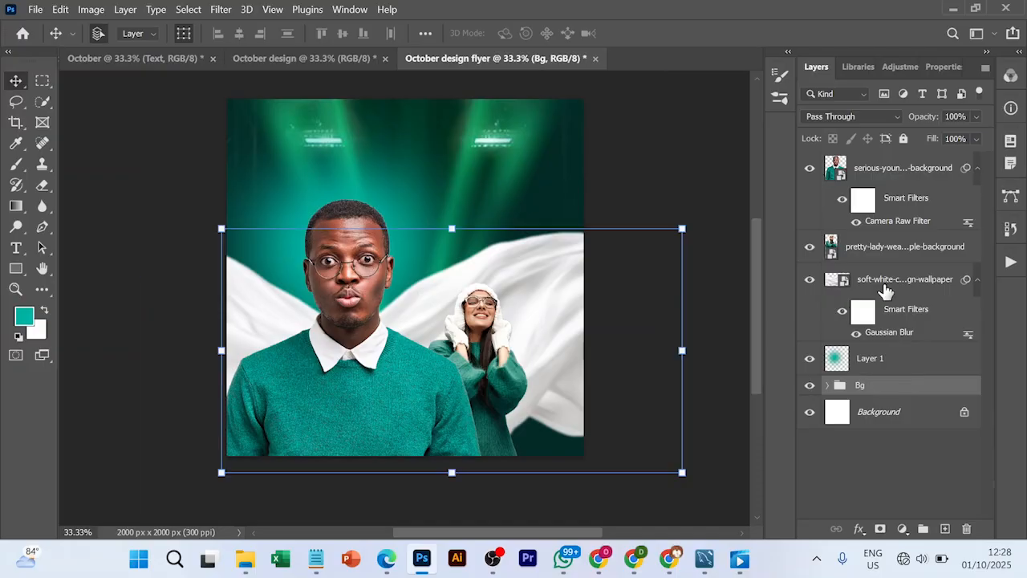
- Add a new layer above the cloth and paint a soft teal glow with the 1000 px brush over the canvas's lower-right corner
{"action": "left_click", "coordinate": [883, 290]}
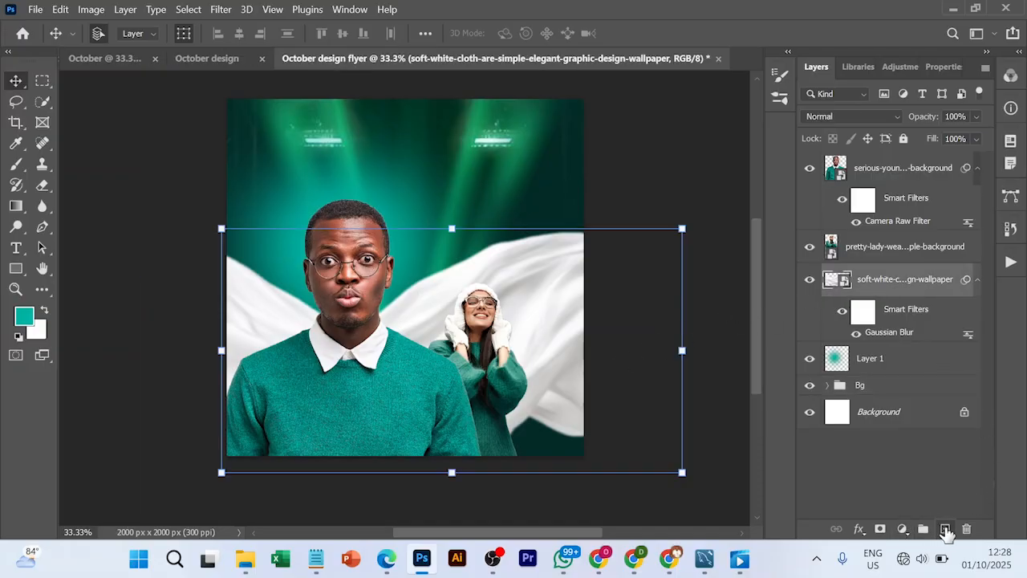
{"action": "left_click", "coordinate": [945, 529]}
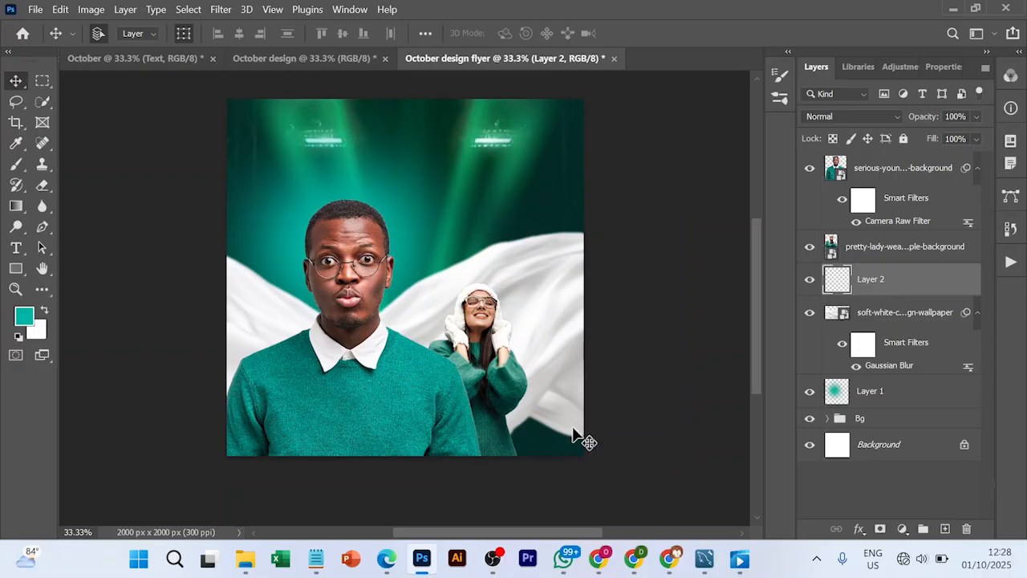
{"action": "key", "text": "b"}
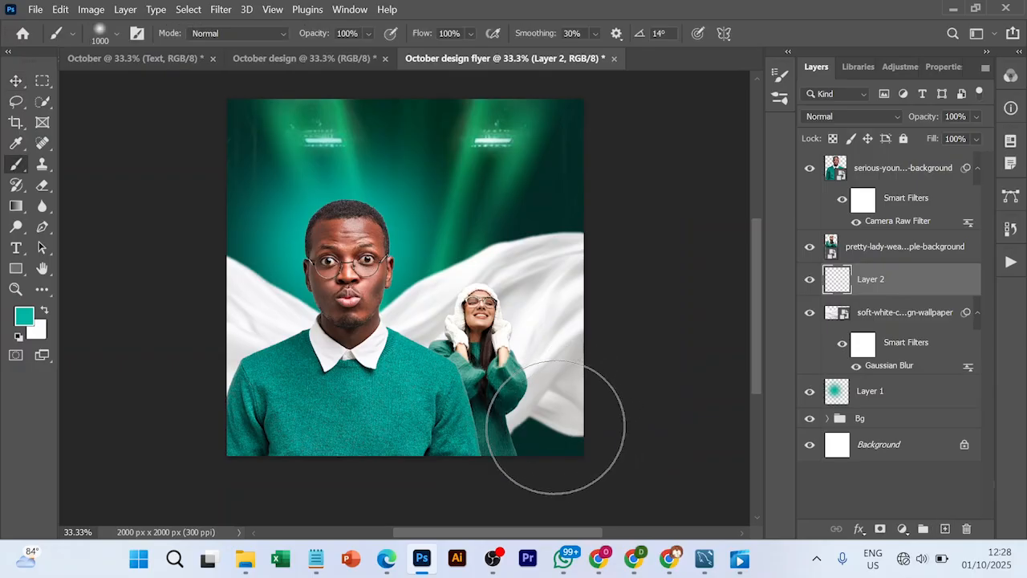
{"action": "left_click", "coordinate": [556, 428]}
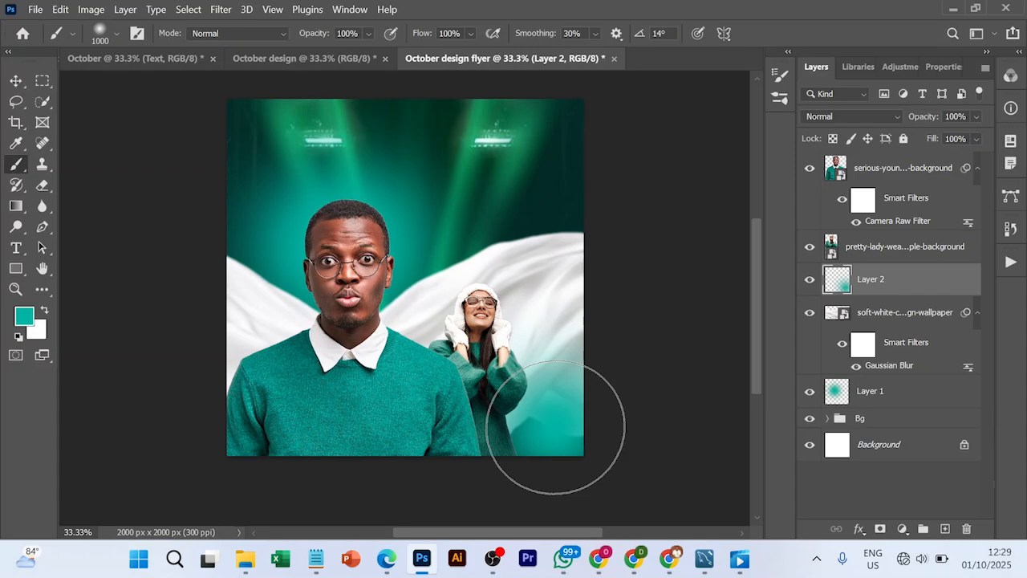
{"action": "left_click", "coordinate": [555, 428]}
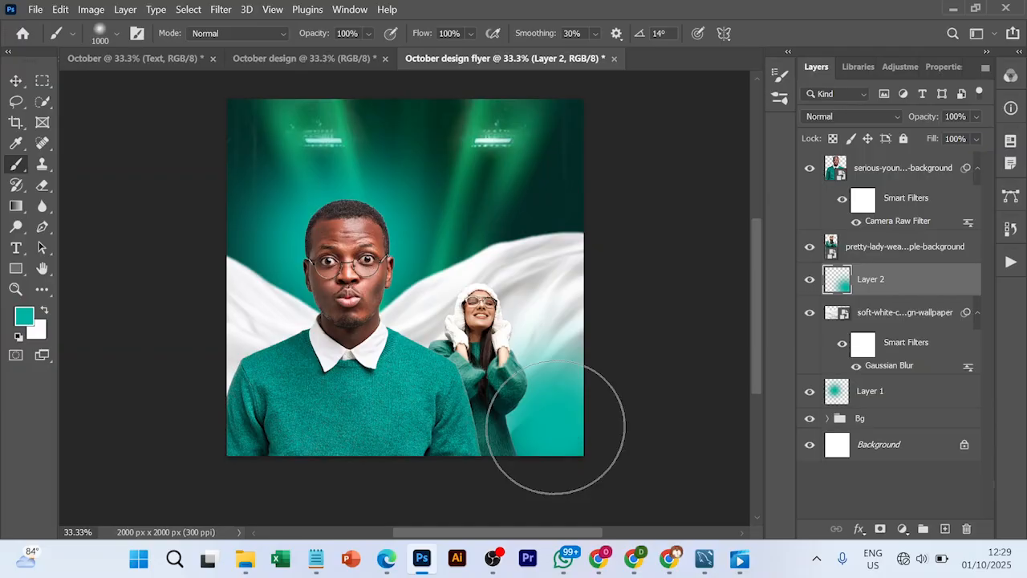
{"action": "key", "text": "ctrl+z"}
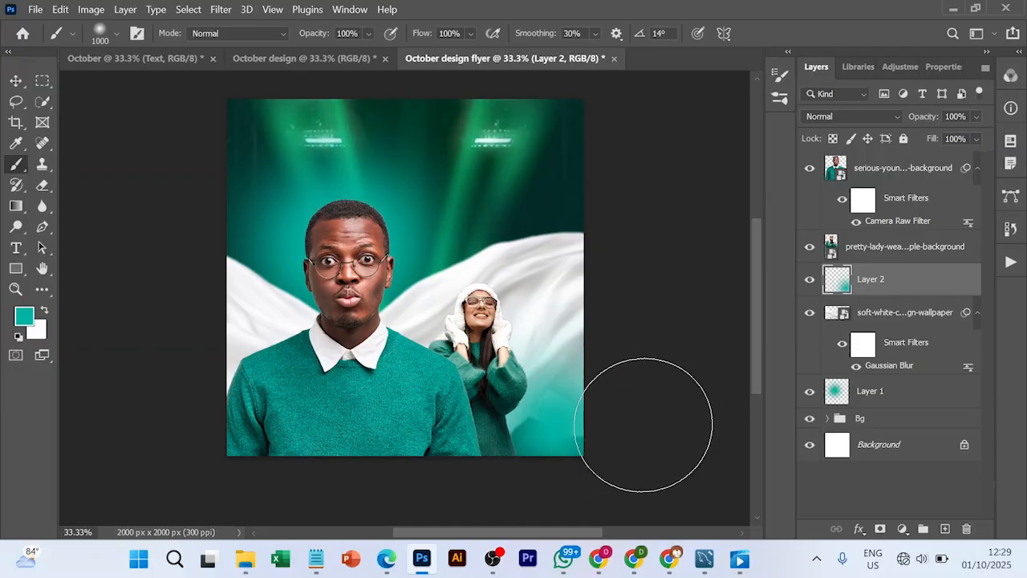
- Move the white cloth slightly lower behind the man and the lady
{"action": "key", "text": "v"}
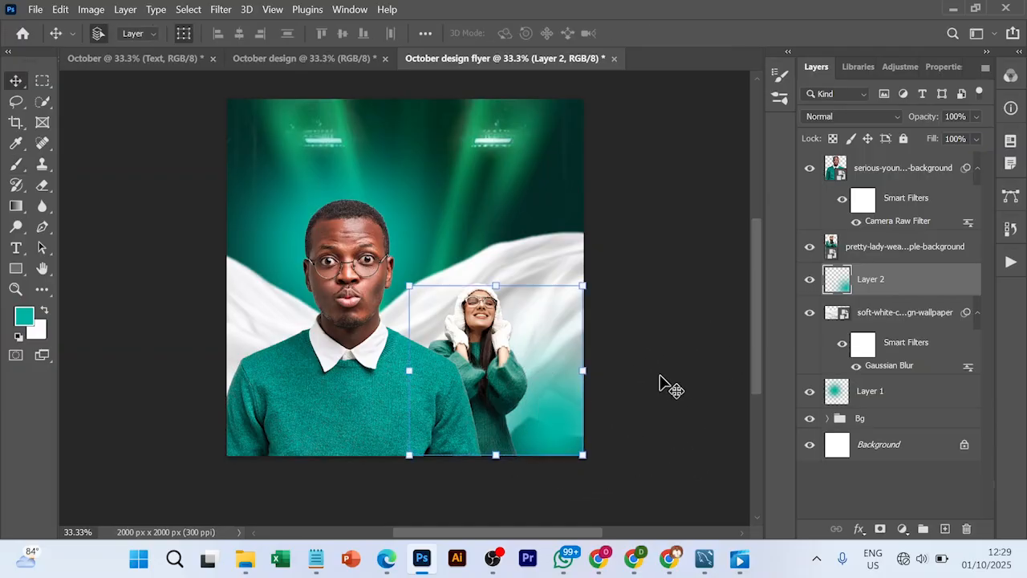
{"action": "left_click", "coordinate": [589, 449]}
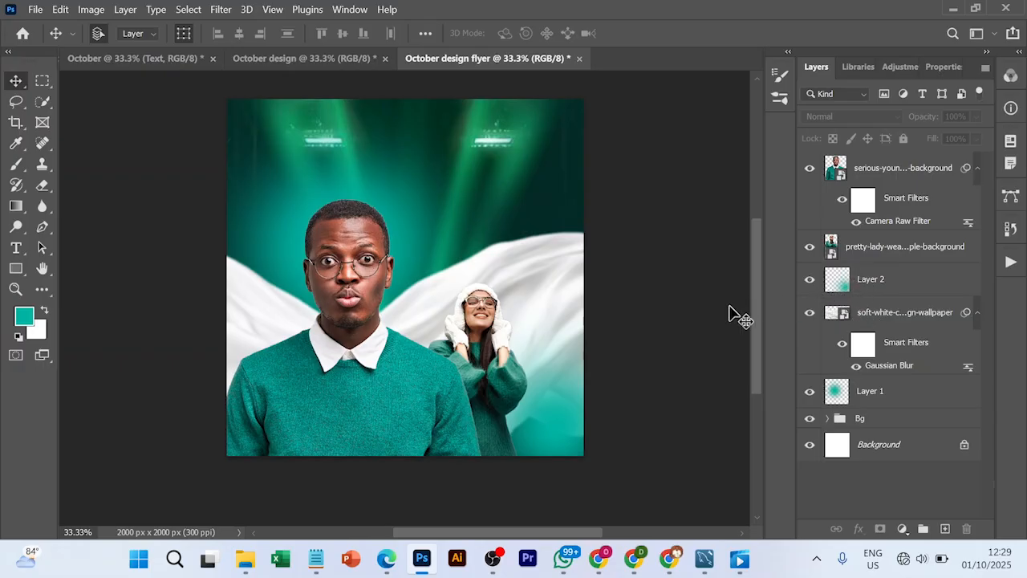
{"action": "left_click_drag", "start_coordinate": [388, 317], "coordinate": [367, 337]}
- Add a #00b4a3 solid color fill above the man, clip it to his layer and invert its mask to black
{"action": "left_click", "coordinate": [329, 287]}
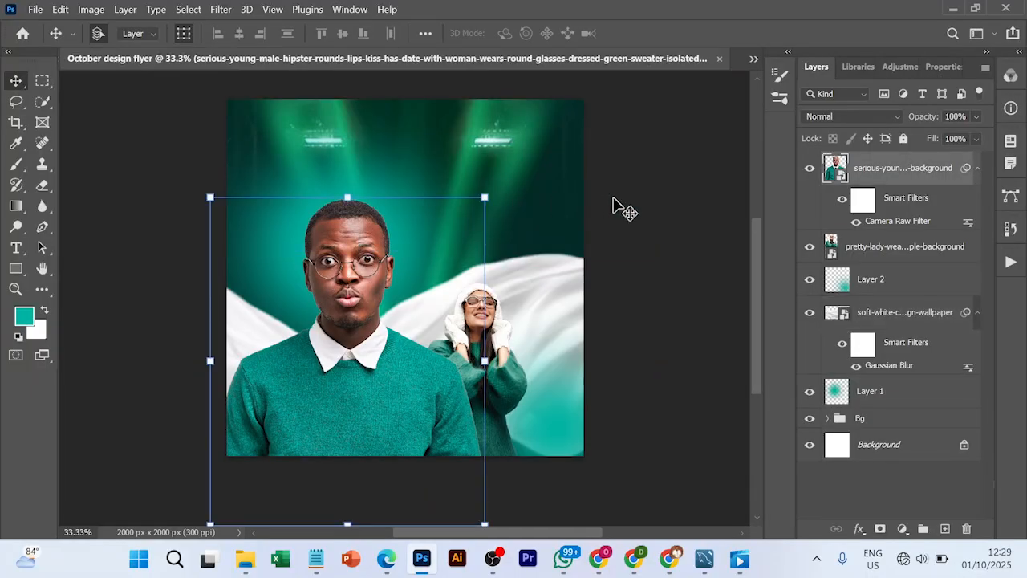
{"action": "left_click", "coordinate": [907, 531]}
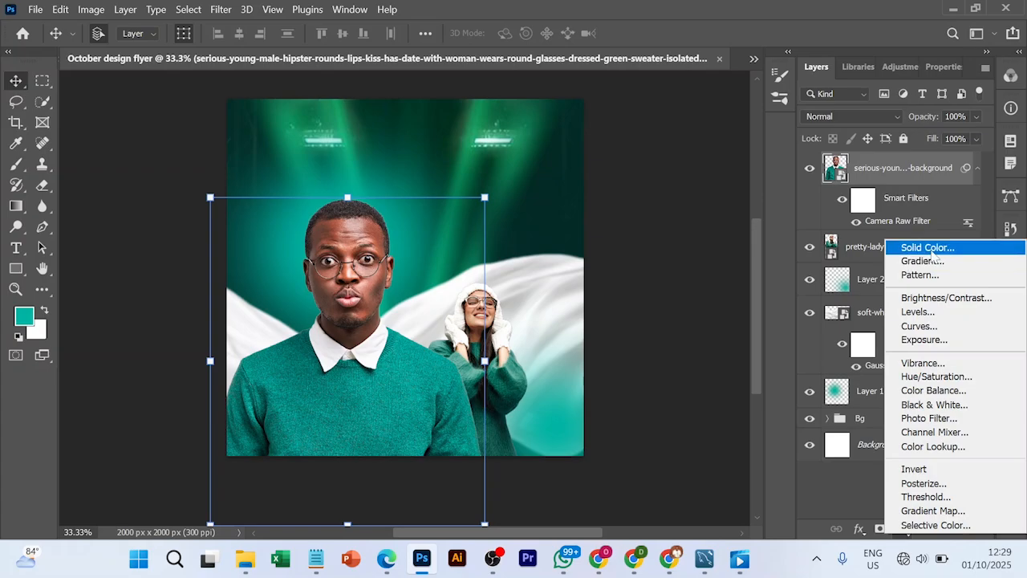
{"action": "left_click", "coordinate": [933, 251]}
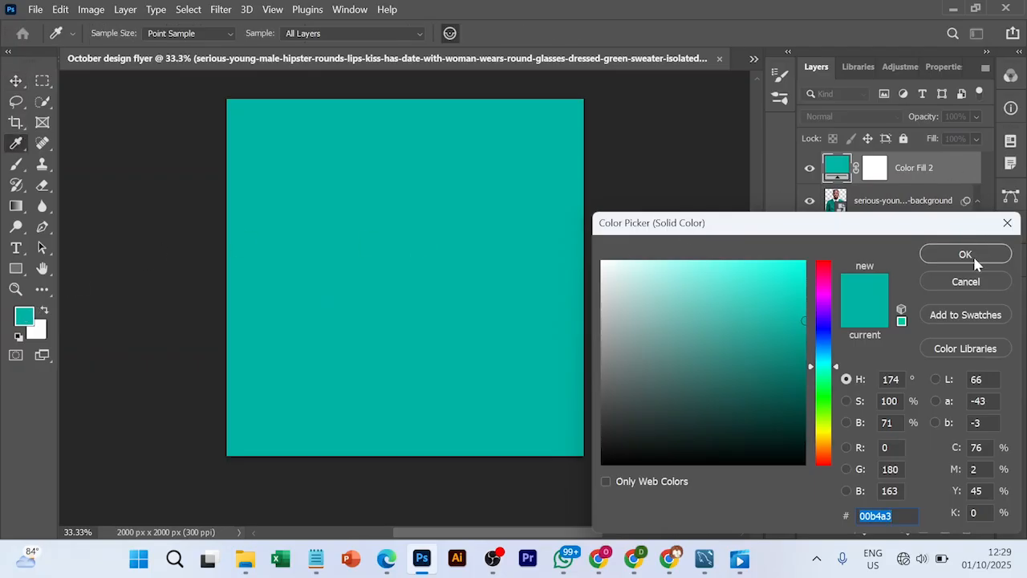
{"action": "left_click", "coordinate": [973, 253]}
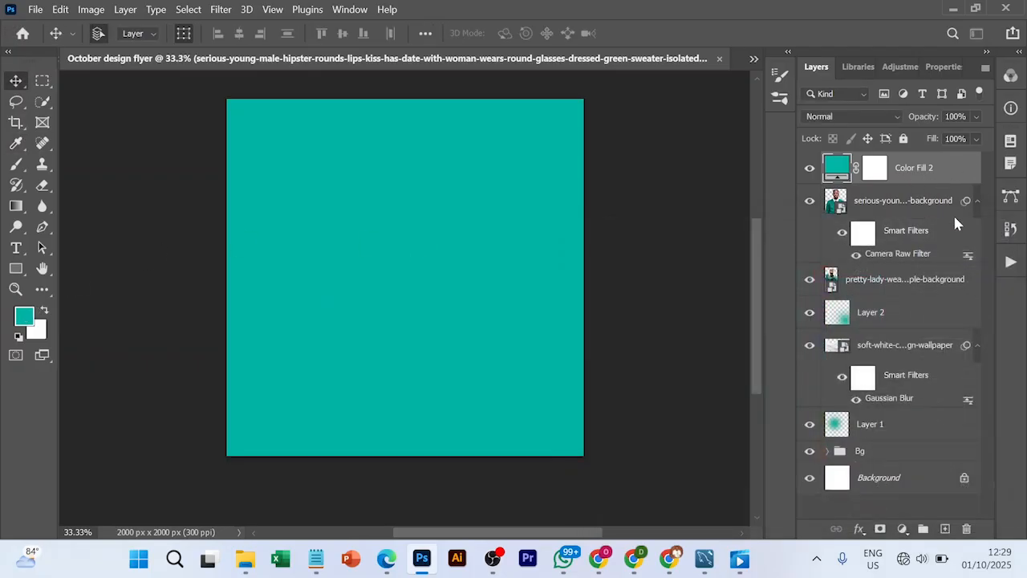
{"action": "right_click", "coordinate": [957, 173]}
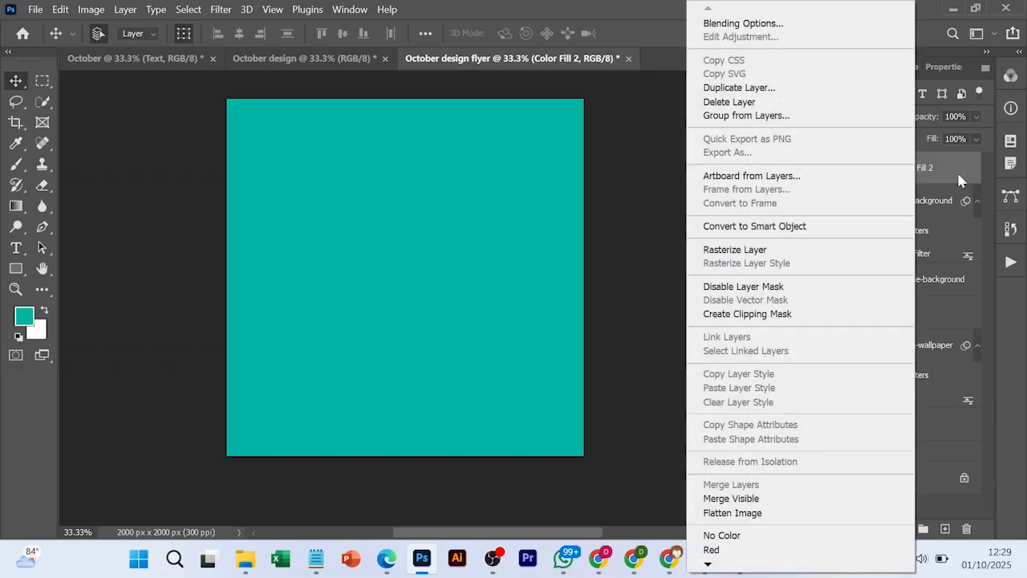
{"action": "left_click", "coordinate": [754, 315]}
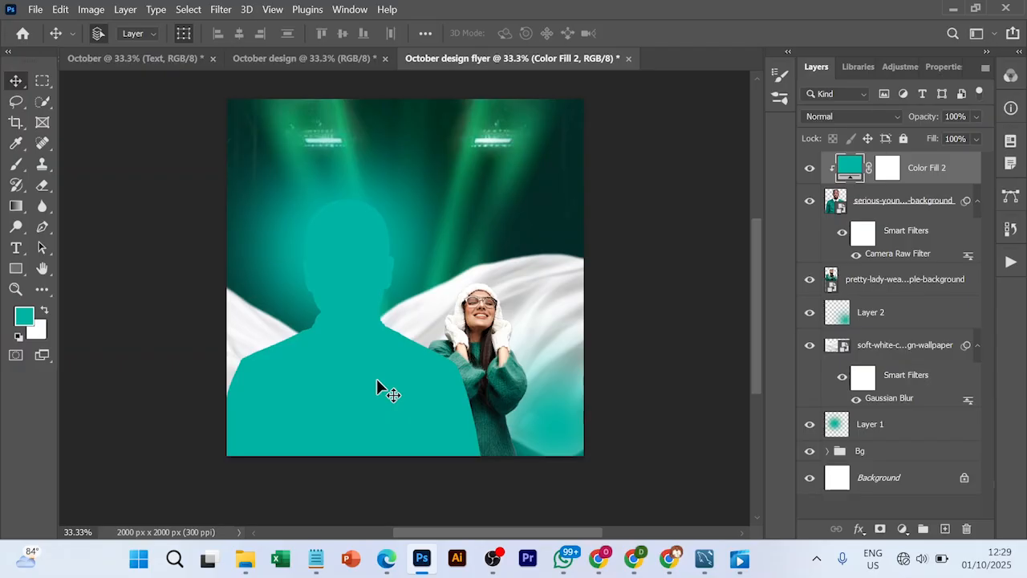
{"action": "left_click", "coordinate": [889, 178]}
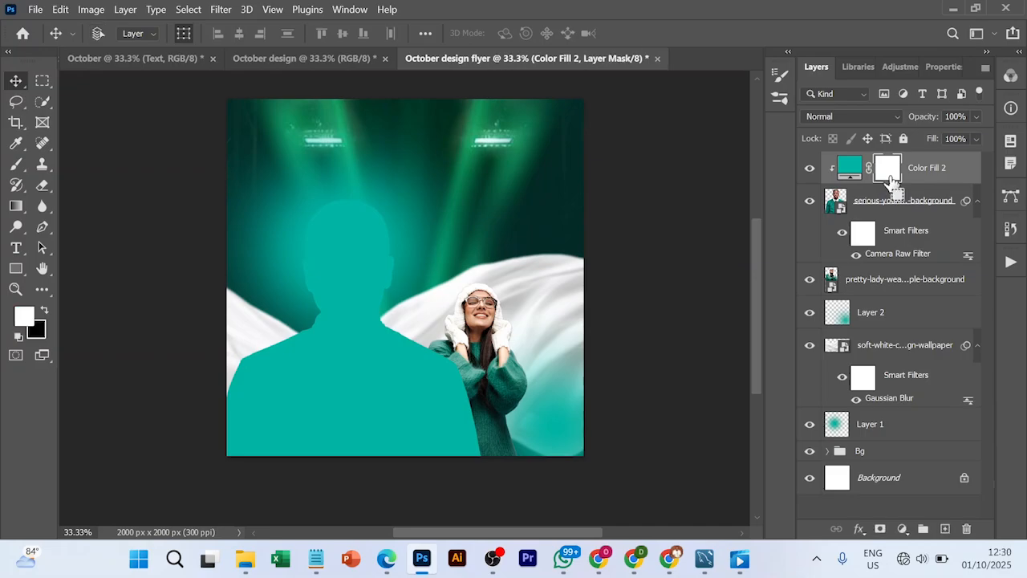
{"action": "key", "text": "ctrl+i"}
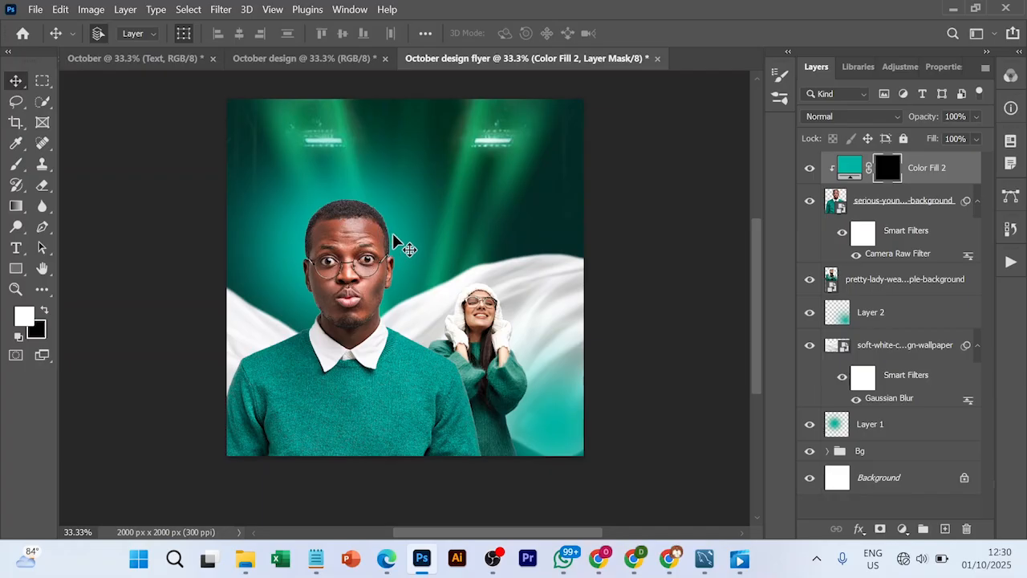
- Set up the Brush tool at 45 px with 49% flow for painting on the teal color fill's mask
{"action": "key", "text": "ctrl+plus"}
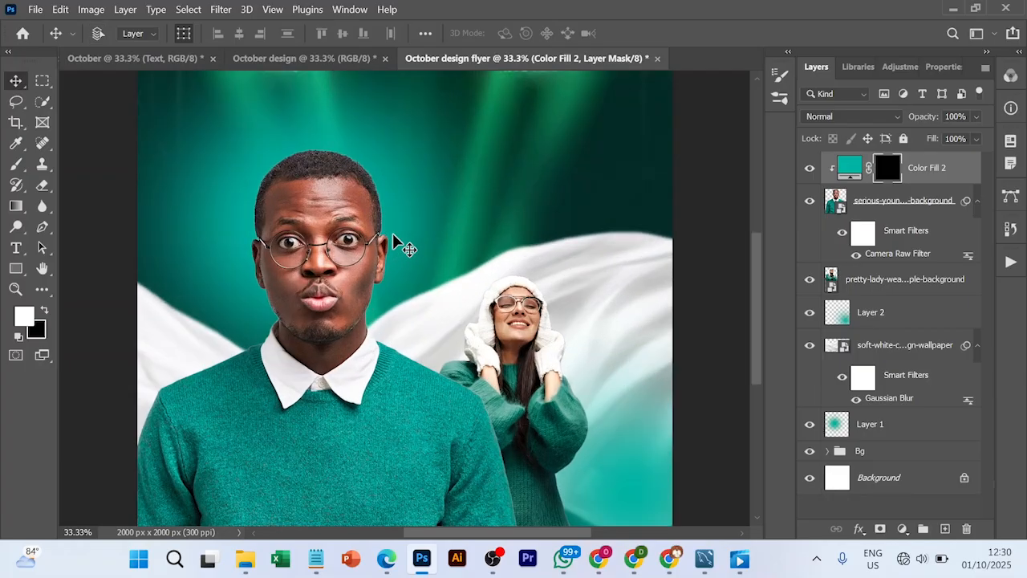
{"action": "key", "text": "ctrl+minus"}
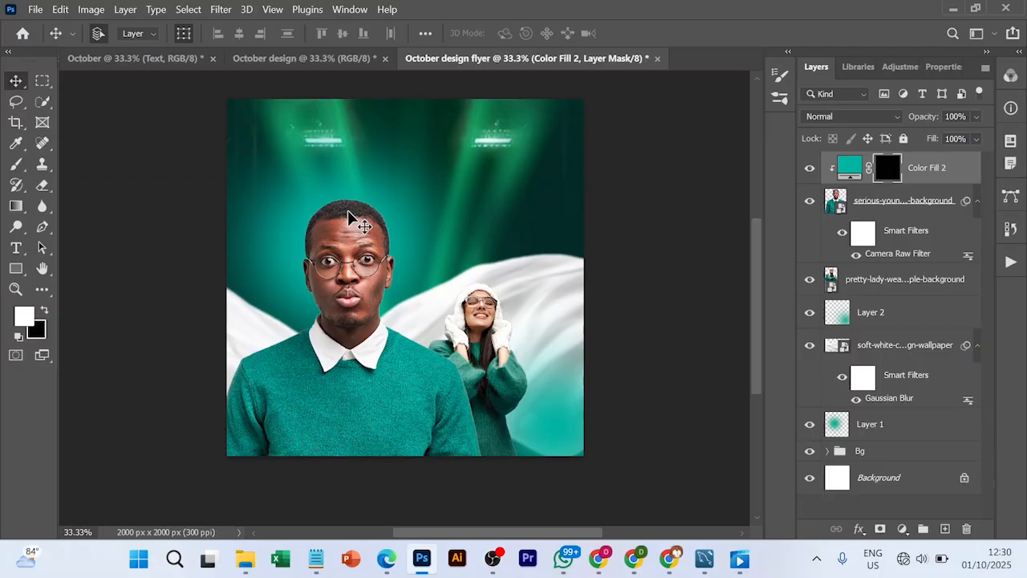
{"action": "key", "text": "b"}
{"action": "key", "text": "bracketright"}
{"action": "key", "text": "bracketright"}
{"action": "key", "text": "bracketright"}
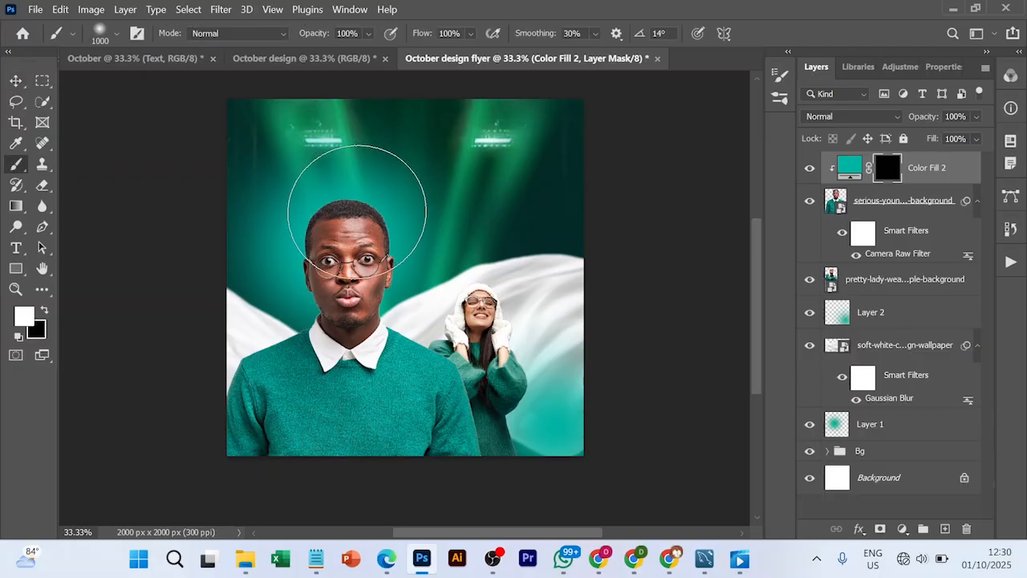
{"action": "key", "text": "bracketleft"}
{"action": "key", "text": "bracketleft"}
{"action": "key", "text": "bracketleft"}
{"action": "key", "text": "bracketleft"}
{"action": "key", "text": "bracketleft"}
{"action": "key", "text": "bracketleft"}
{"action": "key", "text": "bracketleft"}
{"action": "key", "text": "bracketleft"}
{"action": "key", "text": "bracketleft"}
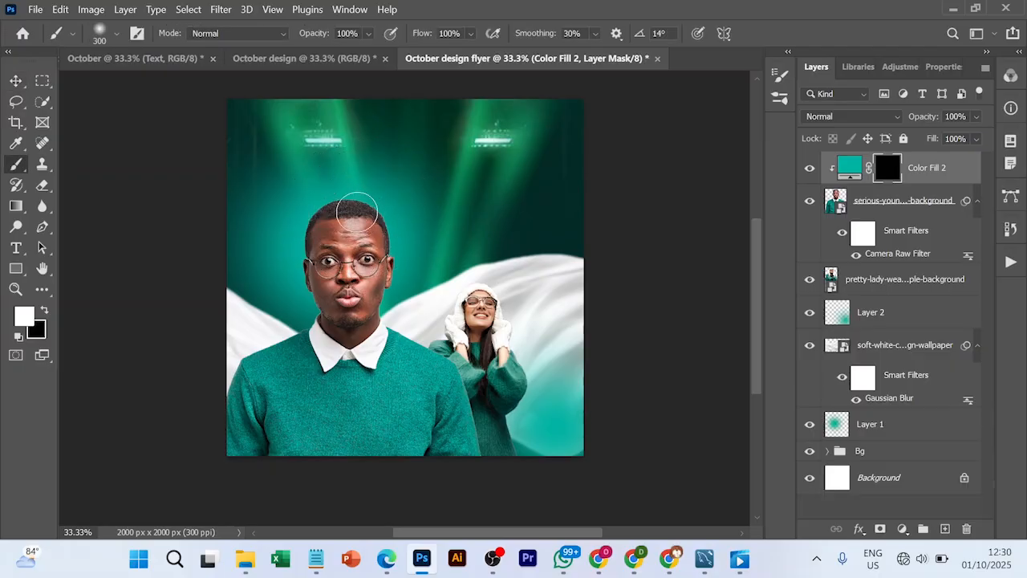
{"action": "key", "text": "bracketleft"}
{"action": "key", "text": "bracketleft"}
{"action": "key", "text": "bracketleft"}
{"action": "key", "text": "ctrl+plus"}
{"action": "key", "text": "ctrl+plus"}
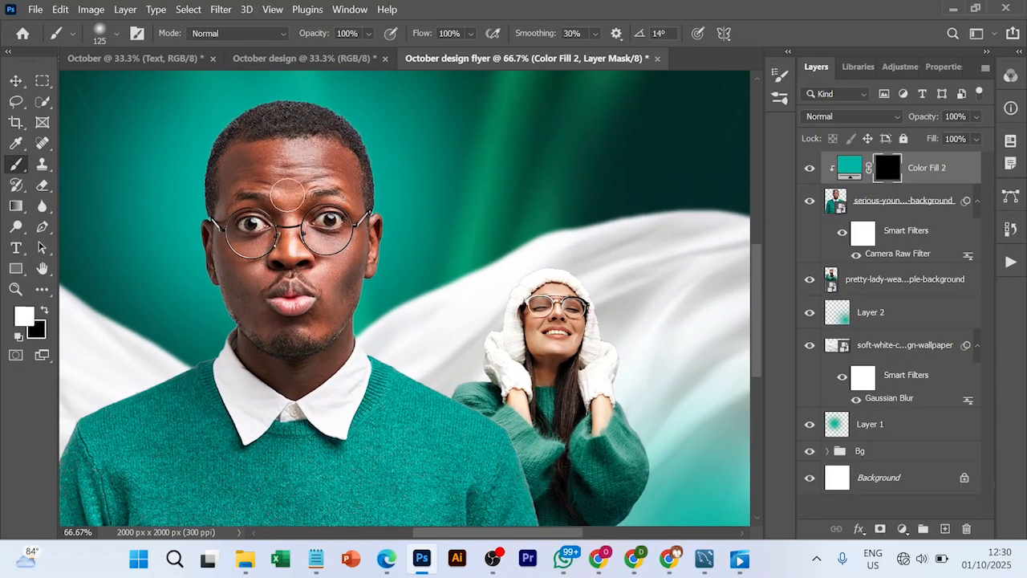
{"action": "scroll", "coordinate": [277, 196], "scroll_direction": "right", "scroll_amount": 4}
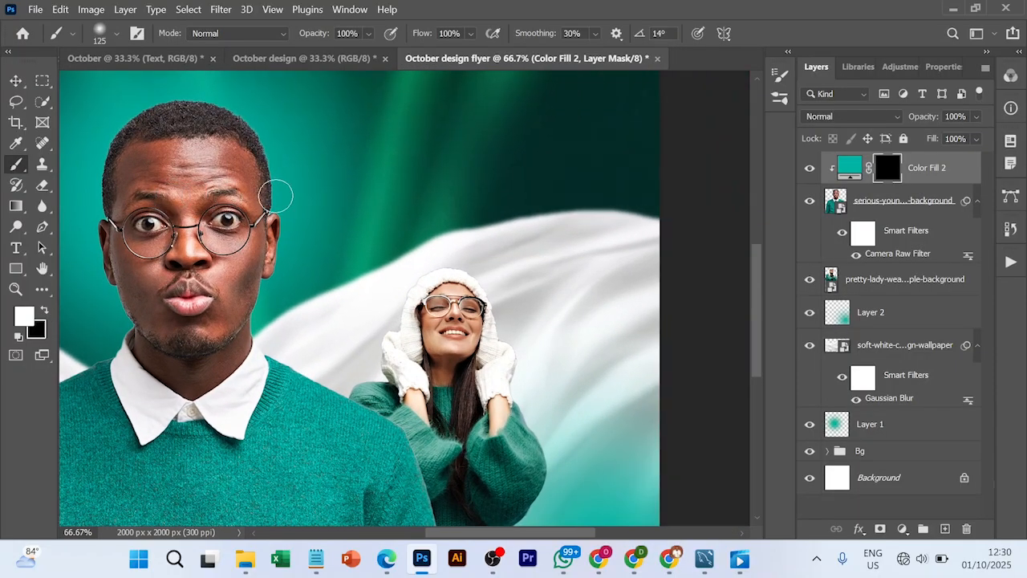
{"action": "scroll", "coordinate": [276, 197], "scroll_direction": "left", "scroll_amount": 3}
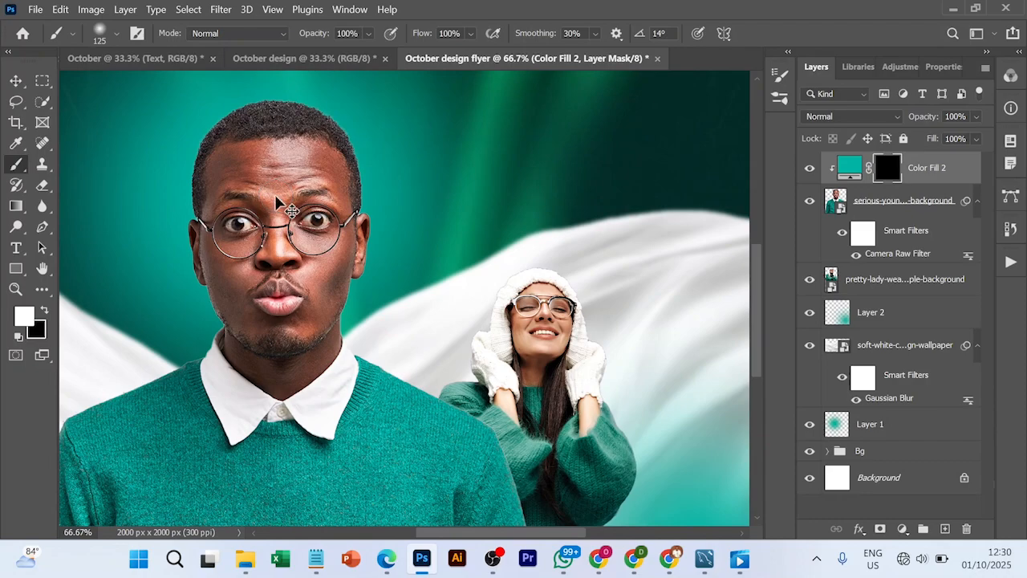
{"action": "key", "text": "bracketleft"}
{"action": "key", "text": "bracketleft"}
{"action": "key", "text": "bracketleft"}
{"action": "key", "text": "bracketleft"}
{"action": "key", "text": "bracketleft"}
{"action": "key", "text": "bracketleft"}
{"action": "key", "text": "bracketleft"}
{"action": "left_click", "coordinate": [471, 34]}
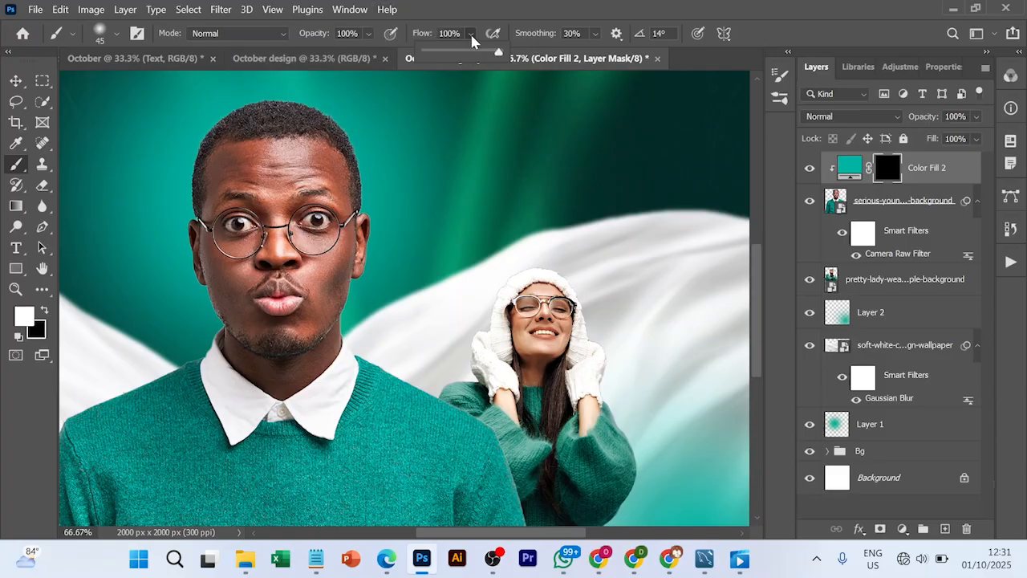
{"action": "left_click_drag", "start_coordinate": [494, 53], "coordinate": [463, 61]}
- Paint white on the teal color fill's mask along the man's head, neck and shoulder edges to form a teal rim light
{"action": "left_click", "coordinate": [192, 202]}
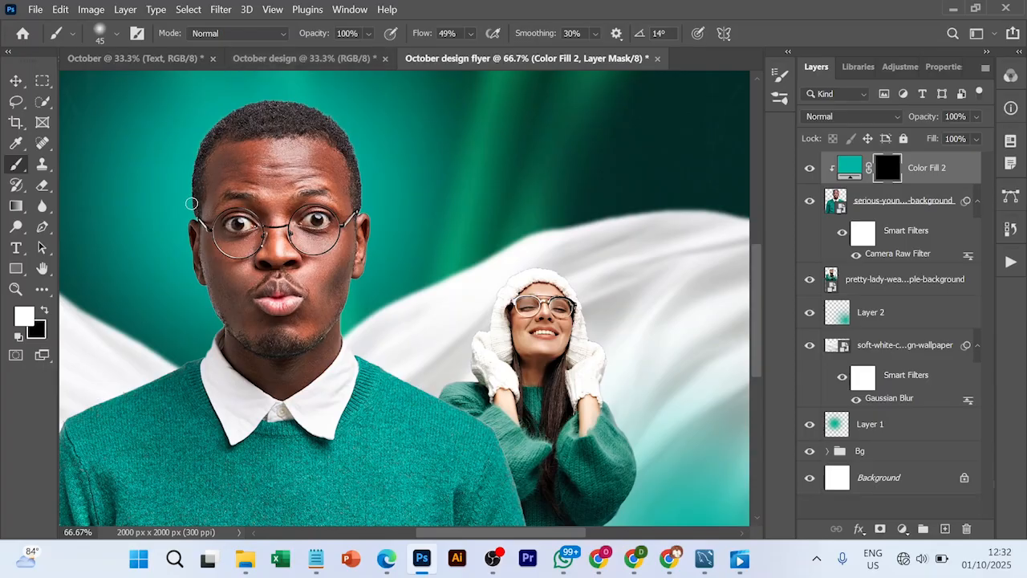
{"action": "left_click_drag", "start_coordinate": [192, 203], "coordinate": [192, 194]}
{"action": "mouse_move", "coordinate": [191, 202]}
{"action": "left_mouse_down"}
{"action": "mouse_move", "coordinate": [200, 152]}
{"action": "mouse_move", "coordinate": [237, 107]}
{"action": "mouse_move", "coordinate": [275, 101]}
{"action": "mouse_move", "coordinate": [345, 130]}
{"action": "mouse_move", "coordinate": [370, 181]}
{"action": "mouse_move", "coordinate": [364, 216]}
{"action": "mouse_move", "coordinate": [373, 235]}
{"action": "mouse_move", "coordinate": [367, 226]}
{"action": "mouse_move", "coordinate": [346, 335]}
{"action": "mouse_move", "coordinate": [366, 369]}
{"action": "mouse_move", "coordinate": [487, 431]}
{"action": "mouse_move", "coordinate": [526, 524]}
{"action": "mouse_move", "coordinate": [549, 526]}
{"action": "mouse_move", "coordinate": [431, 391]}
{"action": "left_mouse_up"}
{"action": "scroll", "coordinate": [538, 522], "scroll_direction": "left", "scroll_amount": 1}
{"action": "mouse_move", "coordinate": [225, 231]}
{"action": "left_mouse_down"}
{"action": "mouse_move", "coordinate": [239, 303]}
{"action": "mouse_move", "coordinate": [238, 350]}
{"action": "mouse_move", "coordinate": [185, 387]}
{"action": "mouse_move", "coordinate": [109, 410]}
{"action": "mouse_move", "coordinate": [95, 458]}
{"action": "left_mouse_up"}
{"action": "scroll", "coordinate": [96, 458], "scroll_direction": "left", "scroll_amount": 1}
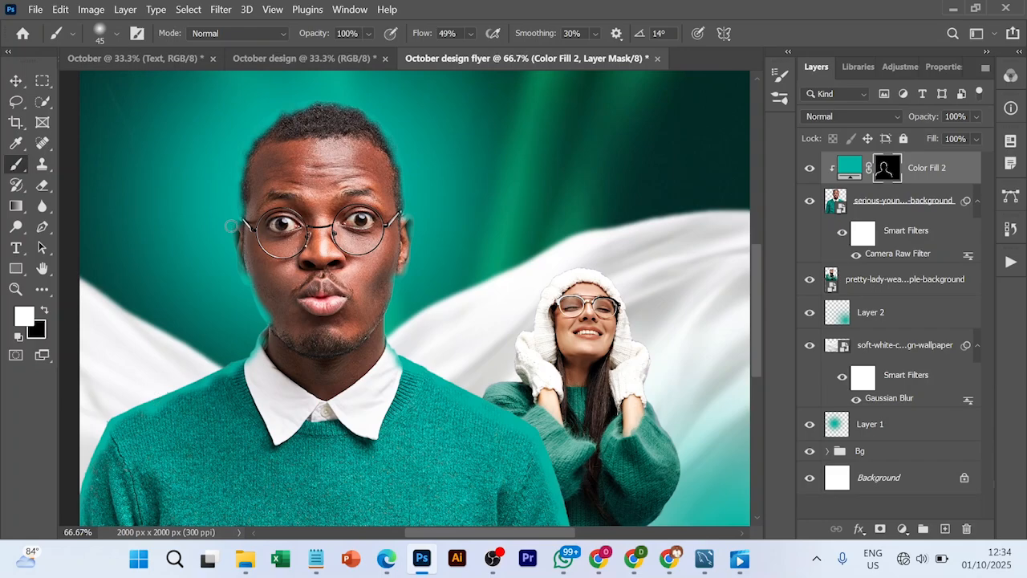
{"action": "key", "text": "ctrl+minus"}
{"action": "key", "text": "ctrl+minus"}
{"action": "key", "text": "ctrl+minus"}
{"action": "key", "text": "ctrl+plus"}
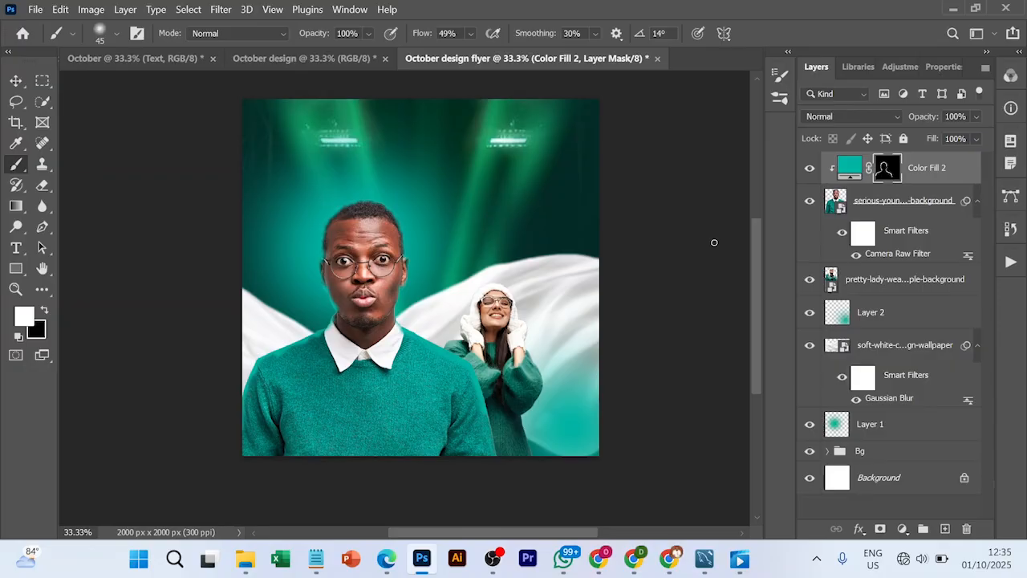
- Set the opacity of the teal color fill clipped to the man to 95%
{"action": "key", "text": "v"}
{"action": "left_click", "coordinate": [626, 285]}
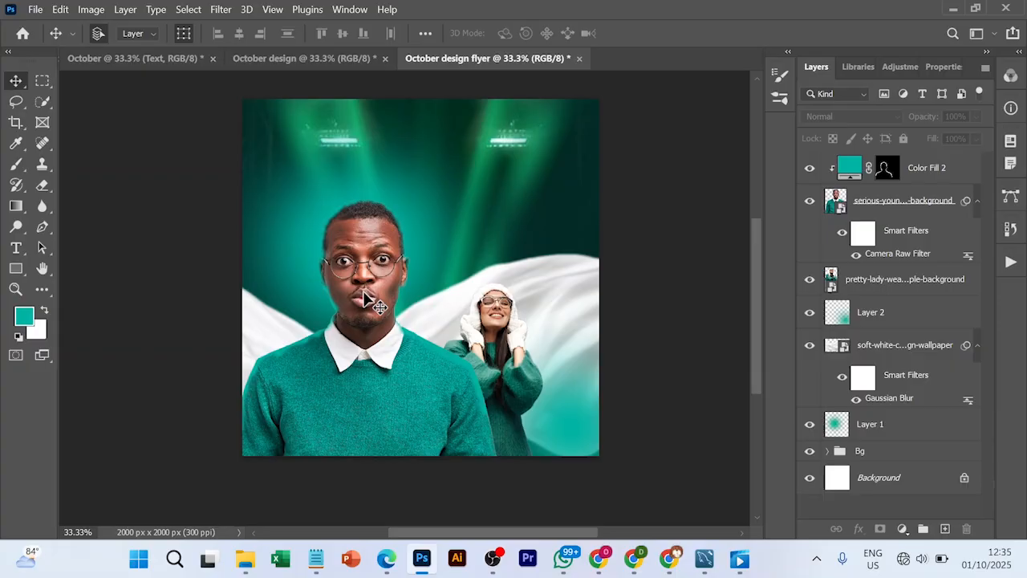
{"action": "left_click", "coordinate": [953, 175]}
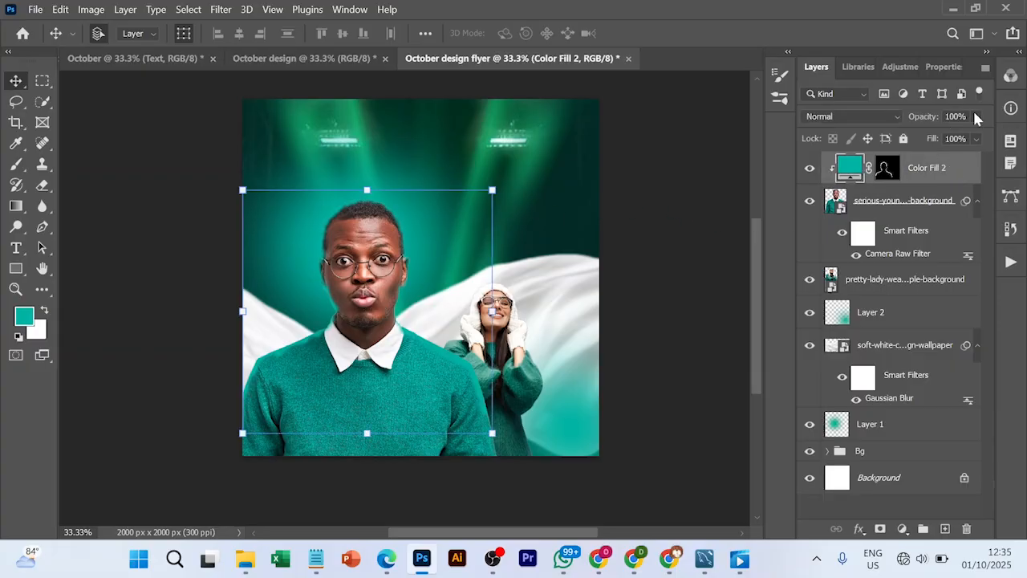
{"action": "left_click", "coordinate": [977, 117]}
{"action": "left_click_drag", "start_coordinate": [984, 138], "coordinate": [958, 139]}
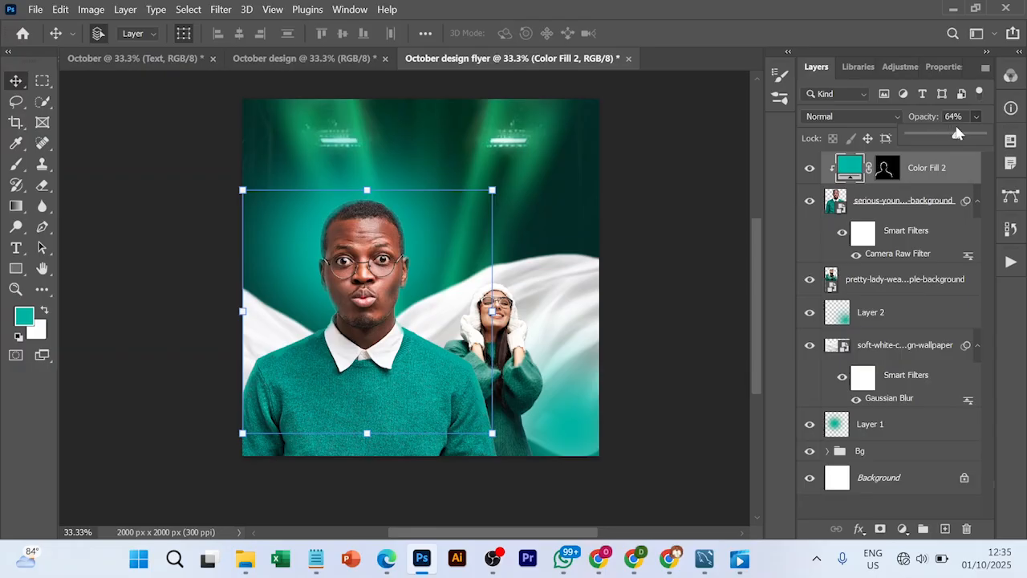
{"action": "left_click_drag", "start_coordinate": [957, 135], "coordinate": [978, 136]}
{"action": "left_click", "coordinate": [665, 234]}
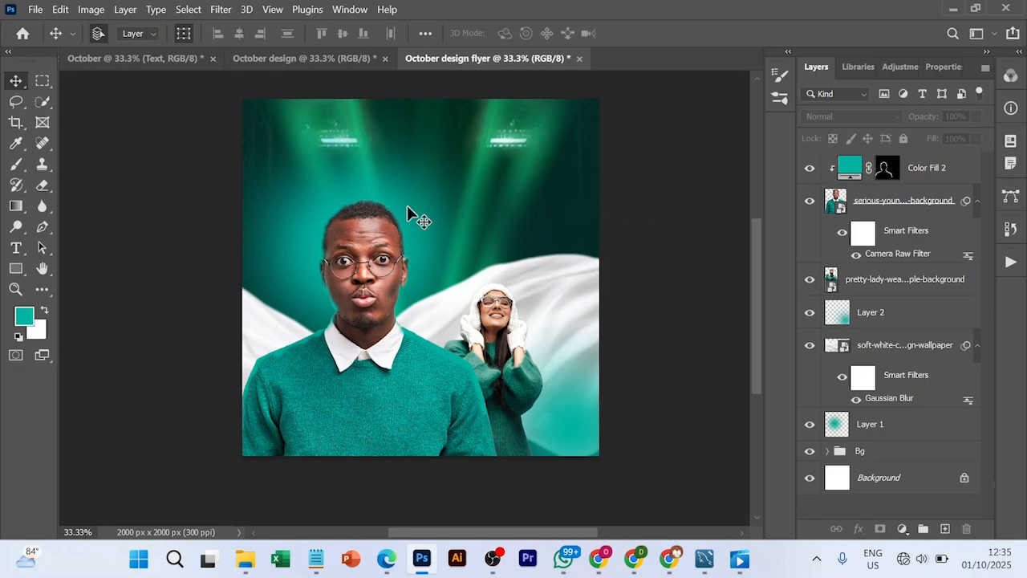
- Delete the teal color fill above the man for comparison and undo the deletion
{"action": "left_click", "coordinate": [335, 239]}
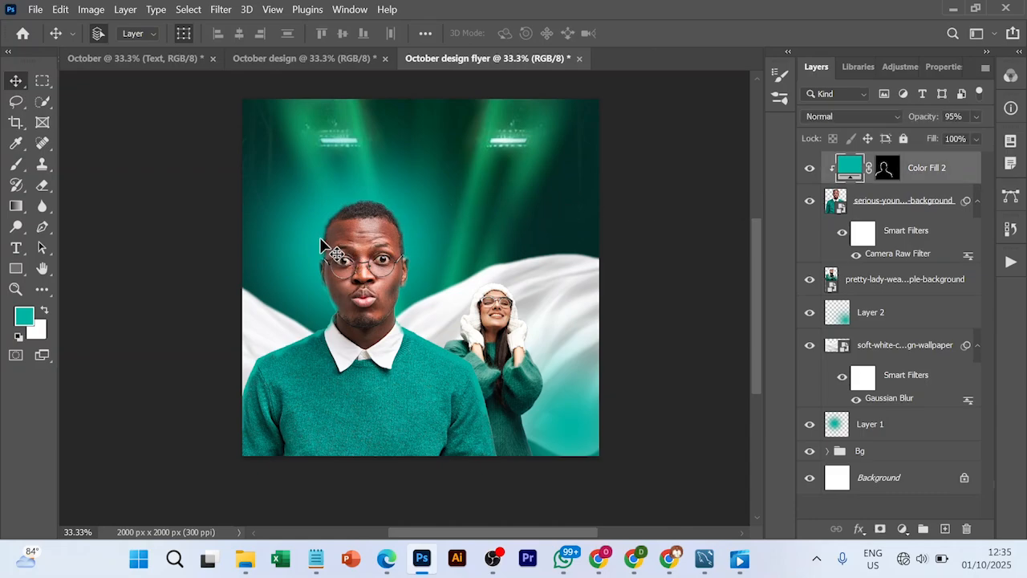
{"action": "key", "text": "Delete"}
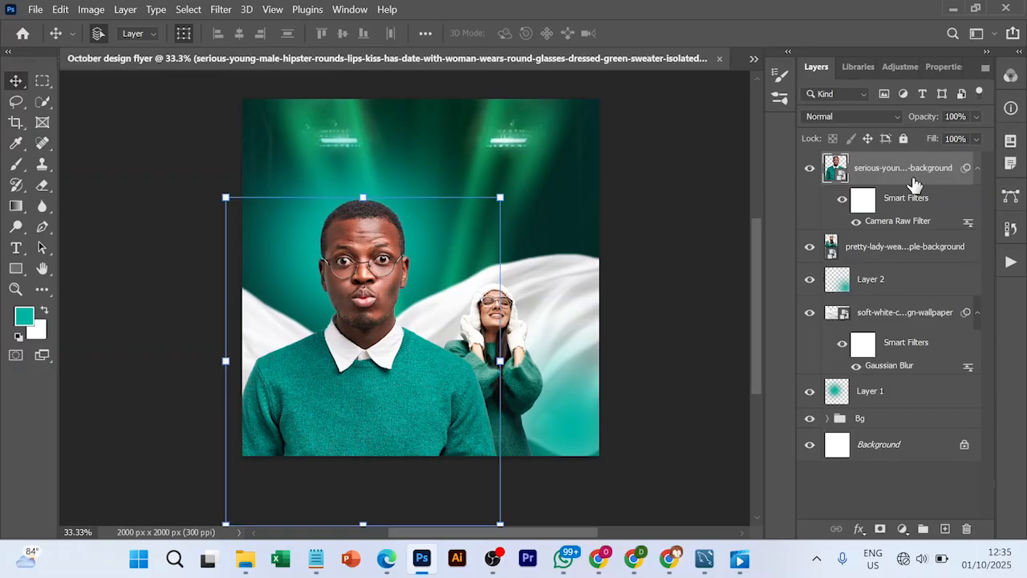
{"action": "key", "text": "ctrl+z"}
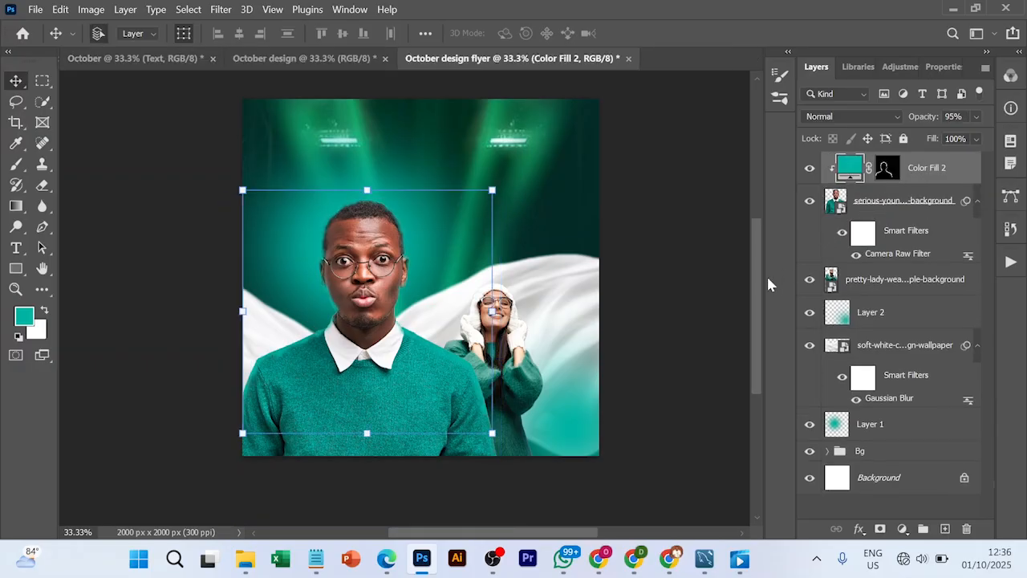
- Set the opacity of the teal rim-light color fill to 70% and keep that layer selected
{"action": "left_click", "coordinate": [977, 116]}
{"action": "left_click_drag", "start_coordinate": [962, 134], "coordinate": [960, 135]}
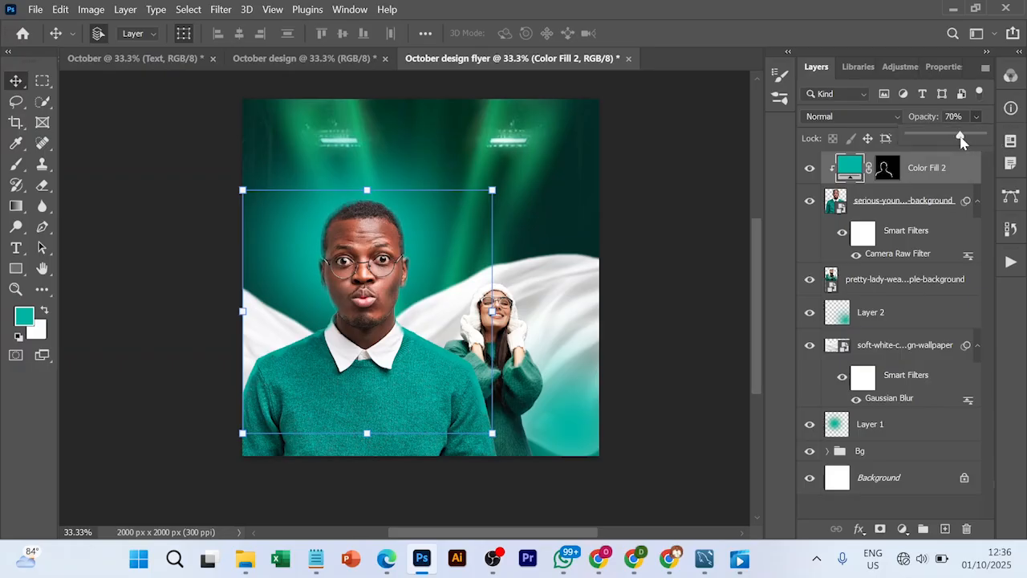
{"action": "left_click", "coordinate": [660, 285]}
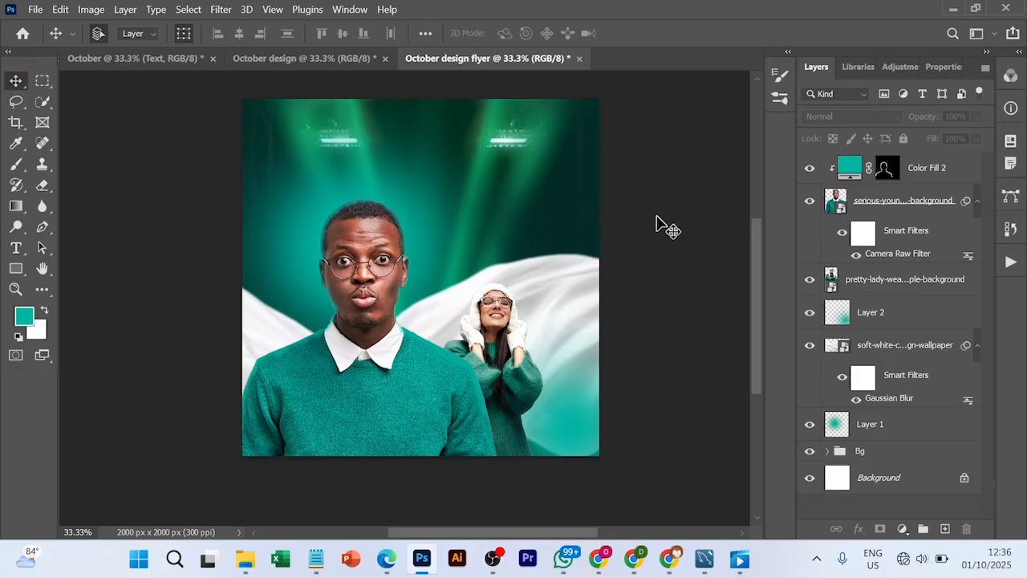
{"action": "key", "text": "ctrl+z"}
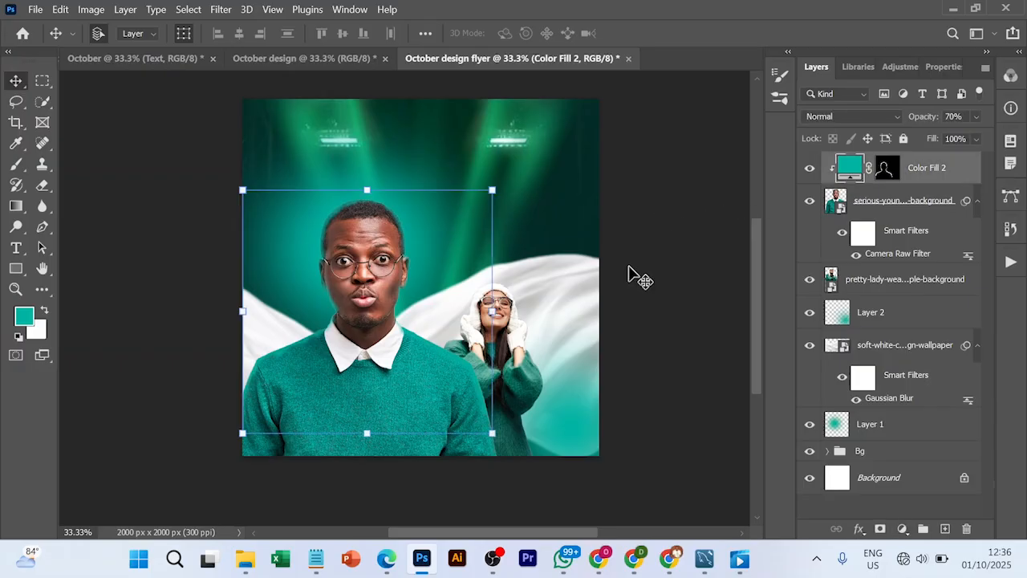
- Add a Brightness/Contrast adjustment above the teal color fill with brightness set to 59
{"action": "left_click", "coordinate": [902, 529]}
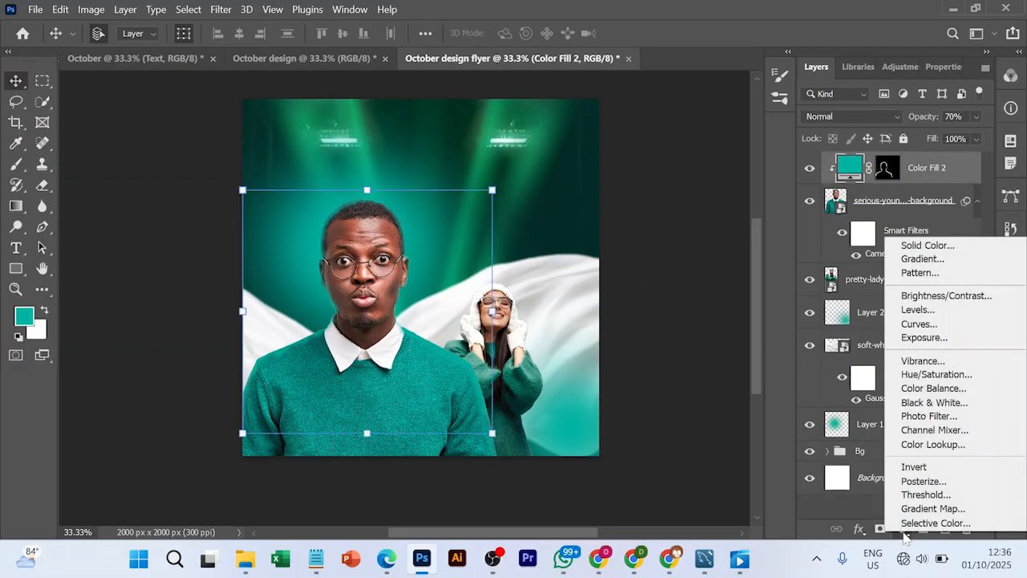
{"action": "left_click", "coordinate": [944, 296]}
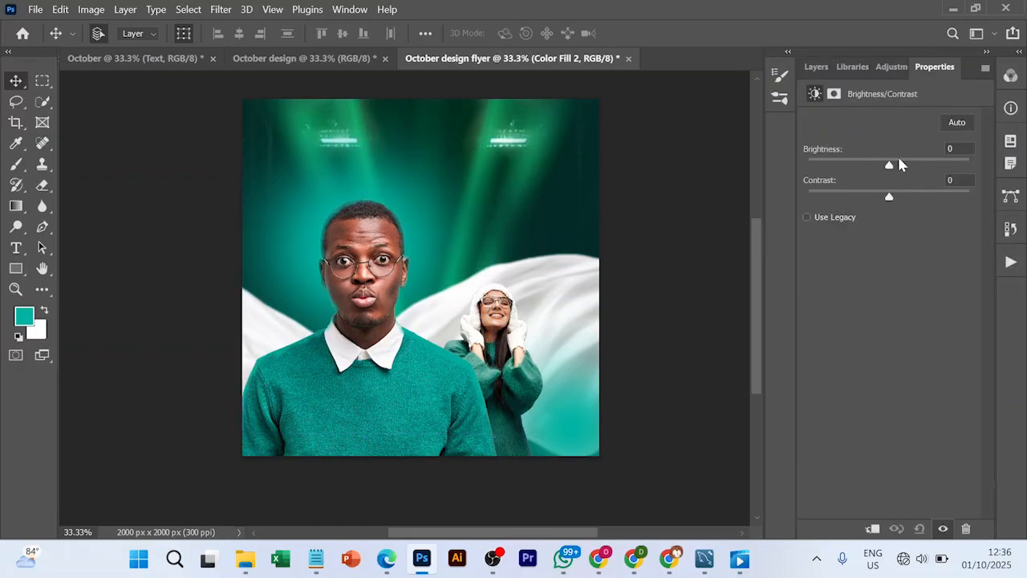
{"action": "left_click_drag", "start_coordinate": [889, 166], "coordinate": [921, 168]}
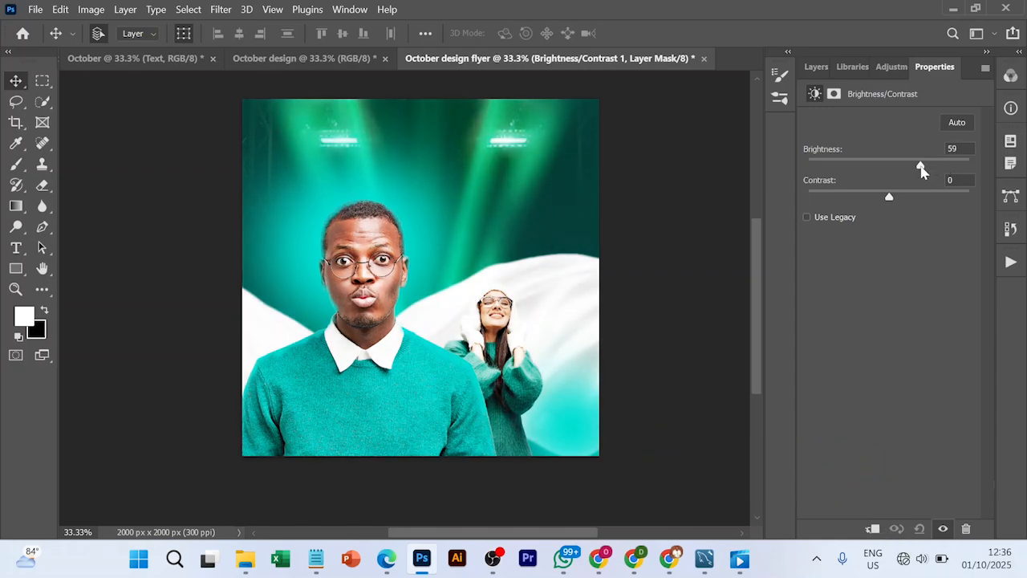
- Clip the Brightness/Contrast adjustment to the man's layer and invert its mask to black
{"action": "left_click", "coordinate": [813, 69]}
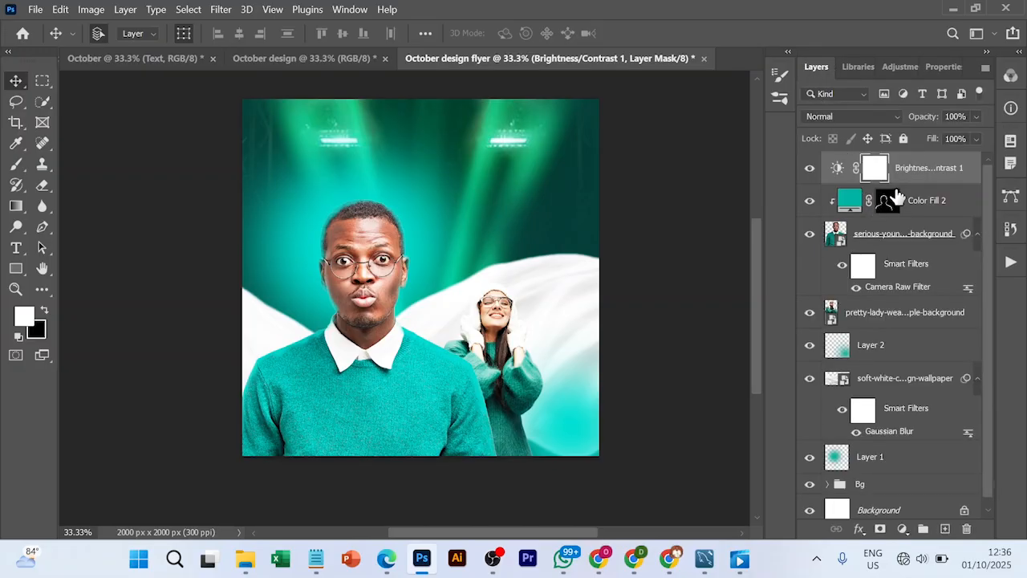
{"action": "right_click", "coordinate": [930, 167]}
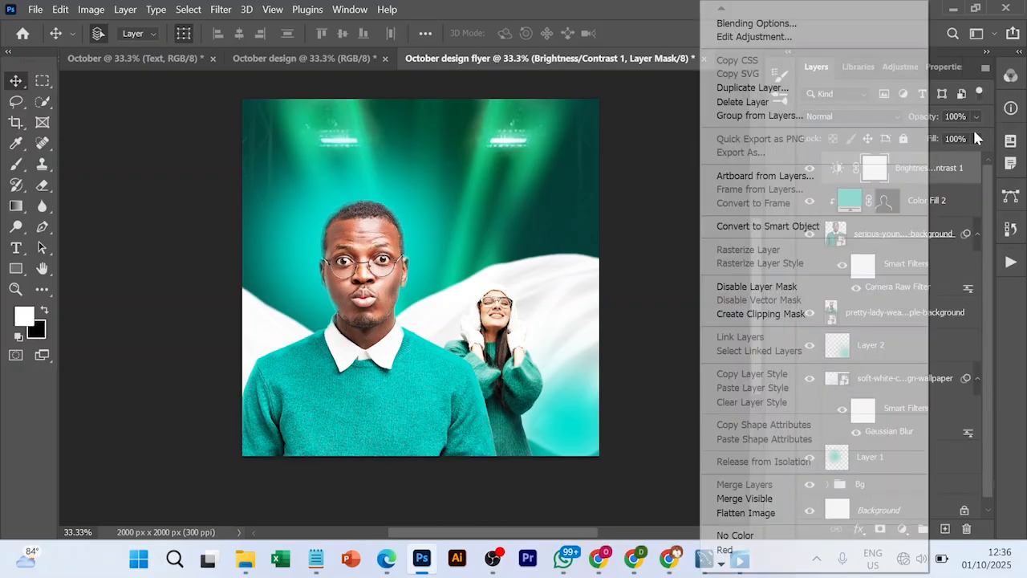
{"action": "left_click", "coordinate": [782, 315]}
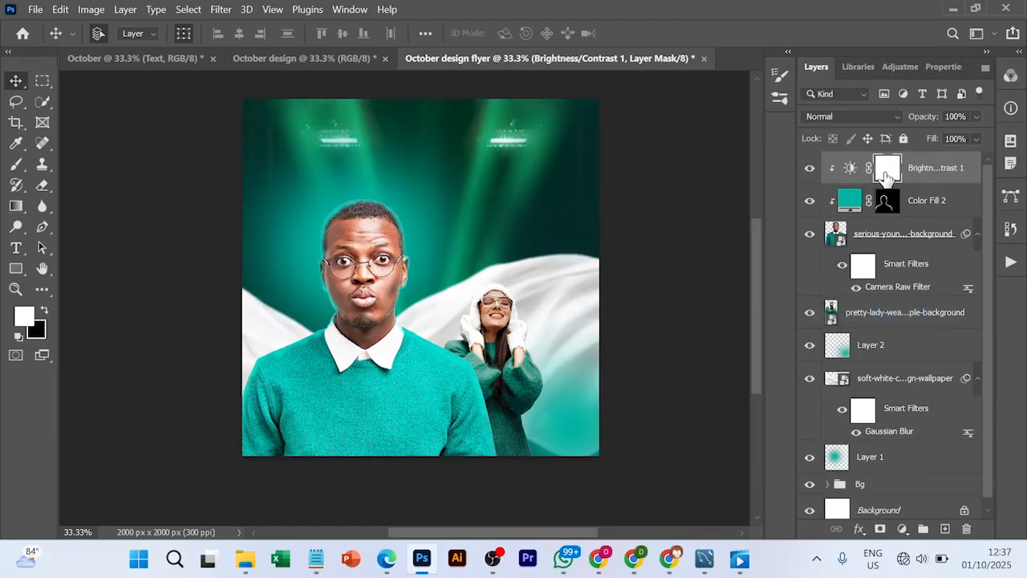
{"action": "left_click_drag", "start_coordinate": [886, 177], "coordinate": [887, 178]}
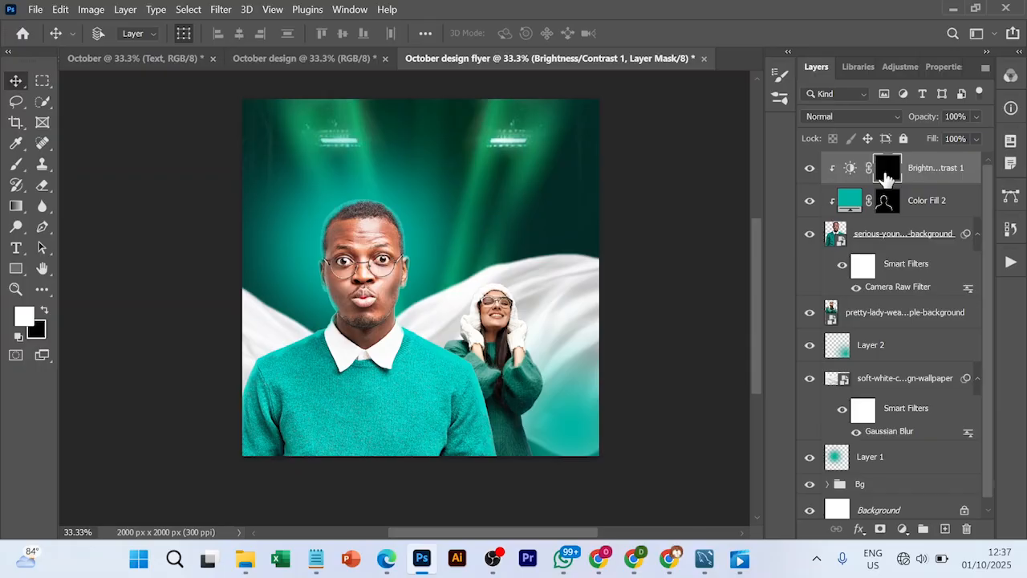
{"action": "key", "text": "ctrl+i"}
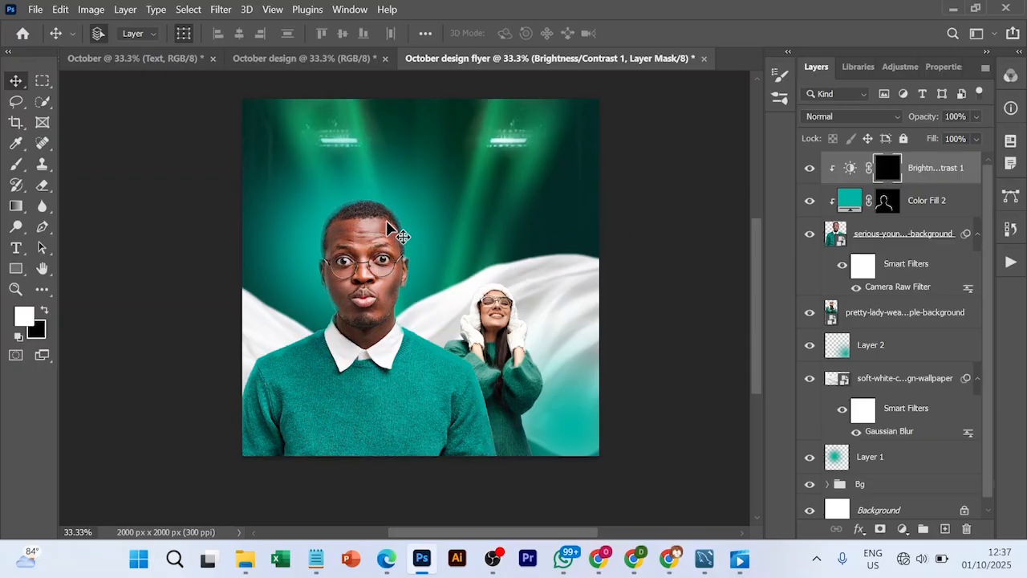
- Paint white on the Brightness/Contrast mask around the top edge of the man's head with the 45 px brush
{"action": "key", "text": "b"}
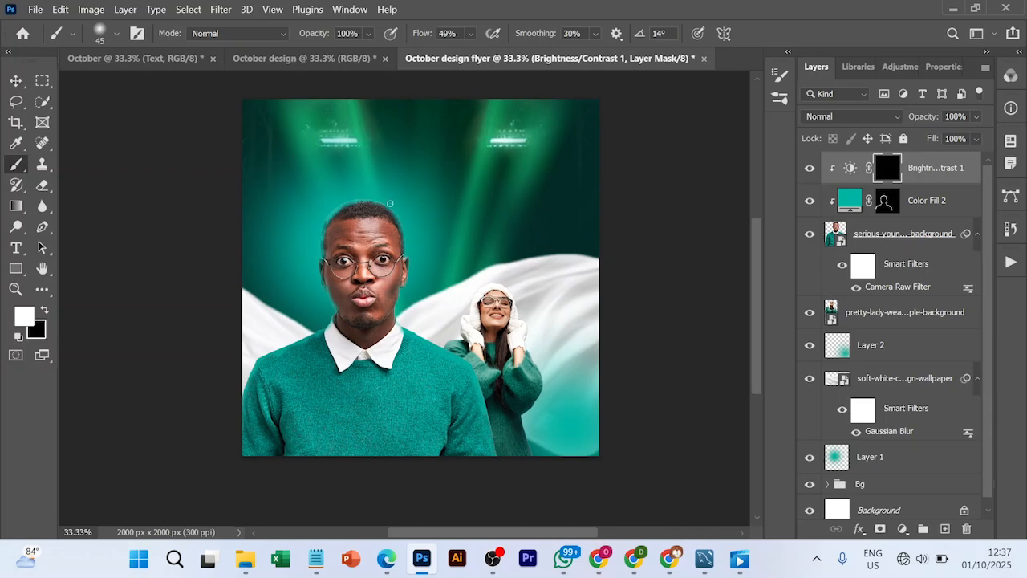
{"action": "scroll", "coordinate": [383, 207], "scroll_direction": "up", "scroll_amount": 3}
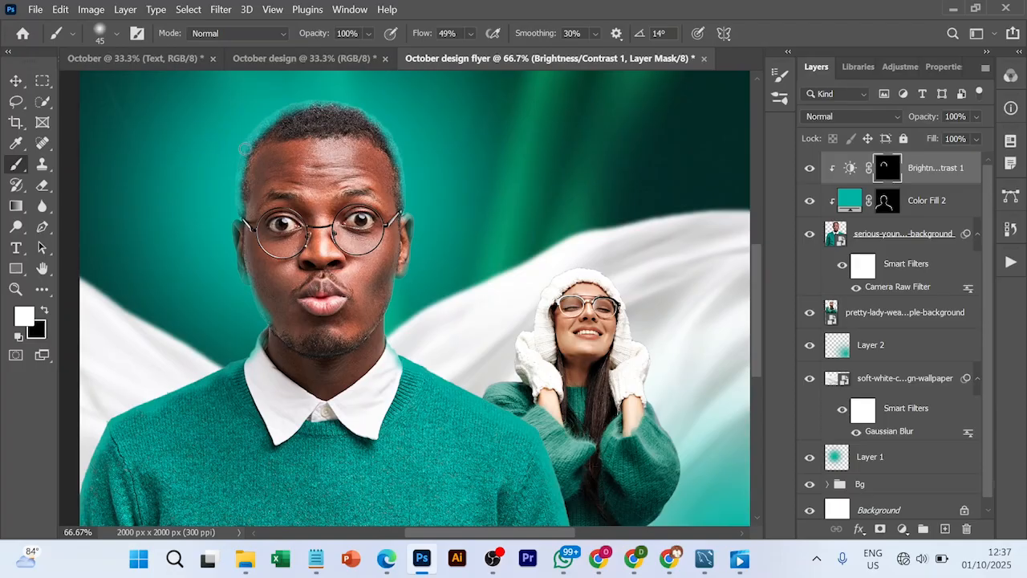
{"action": "mouse_move", "coordinate": [245, 149]}
{"action": "left_mouse_down"}
{"action": "mouse_move", "coordinate": [367, 108]}
{"action": "mouse_move", "coordinate": [386, 126]}
{"action": "mouse_move", "coordinate": [340, 111]}
{"action": "left_mouse_up"}
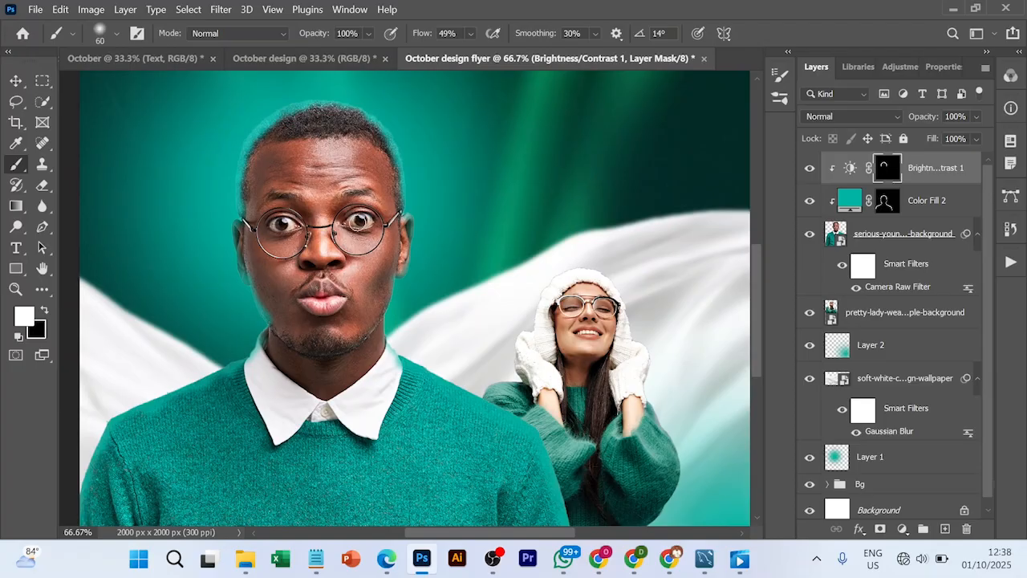
- Enlarge the brush to 60 px and paint white on the Brightness/Contrast mask over the man's nose and both cheeks
{"action": "key", "text": "bracketright"}
{"action": "key", "text": "bracketright"}
{"action": "left_click_drag", "start_coordinate": [321, 241], "coordinate": [321, 231]}
{"action": "left_click_drag", "start_coordinate": [292, 265], "coordinate": [275, 280]}
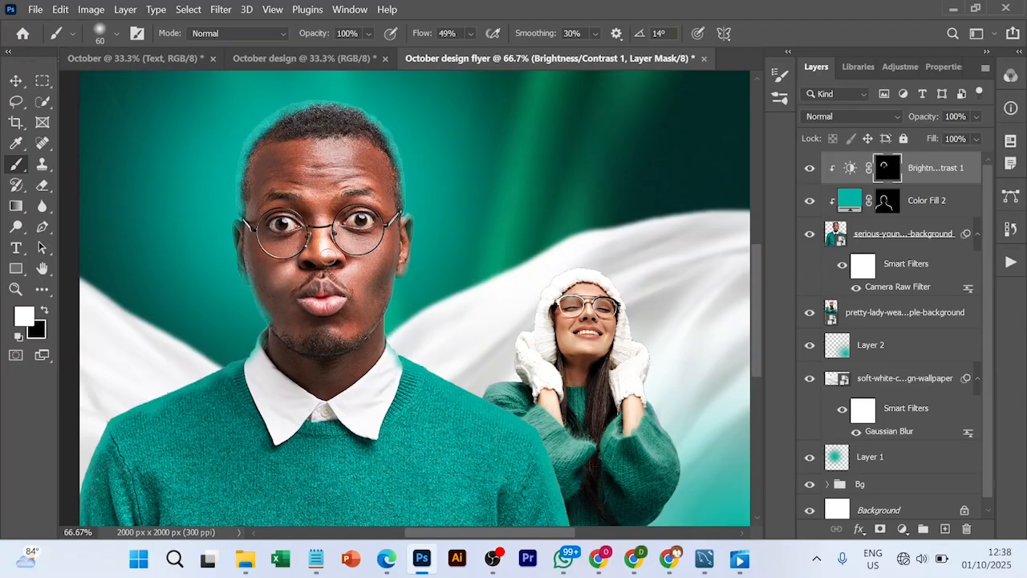
{"action": "left_click", "coordinate": [355, 277]}
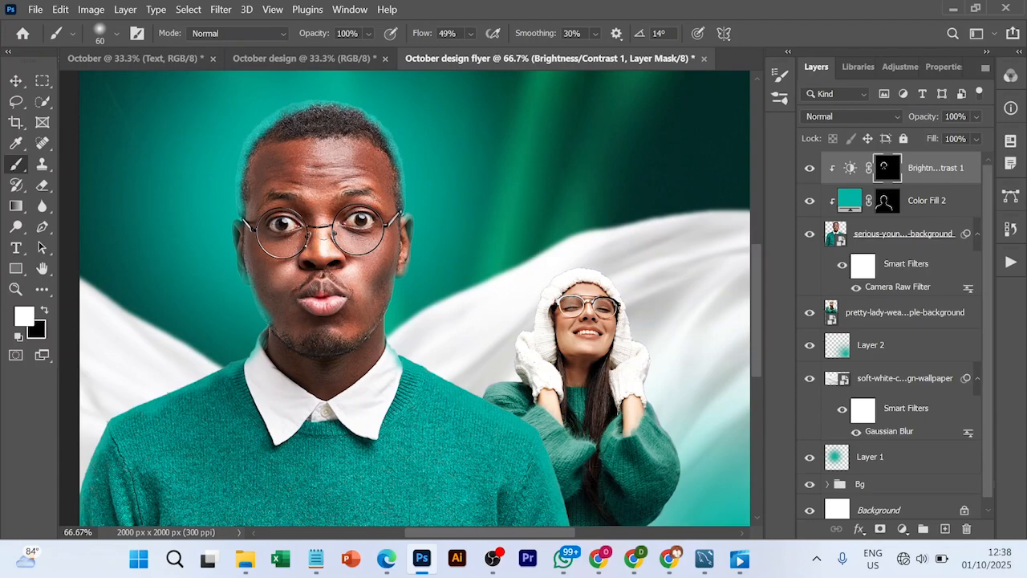
{"action": "key", "text": "ctrl+minus"}
{"action": "key", "text": "ctrl+minus"}
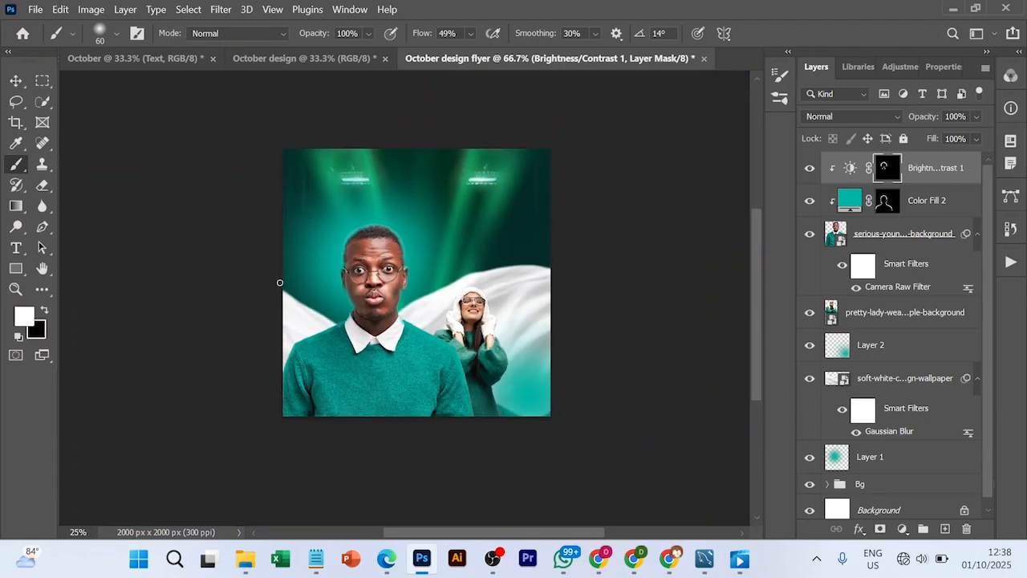
{"action": "key", "text": "ctrl+plus"}
{"action": "key", "text": "ctrl+minus"}
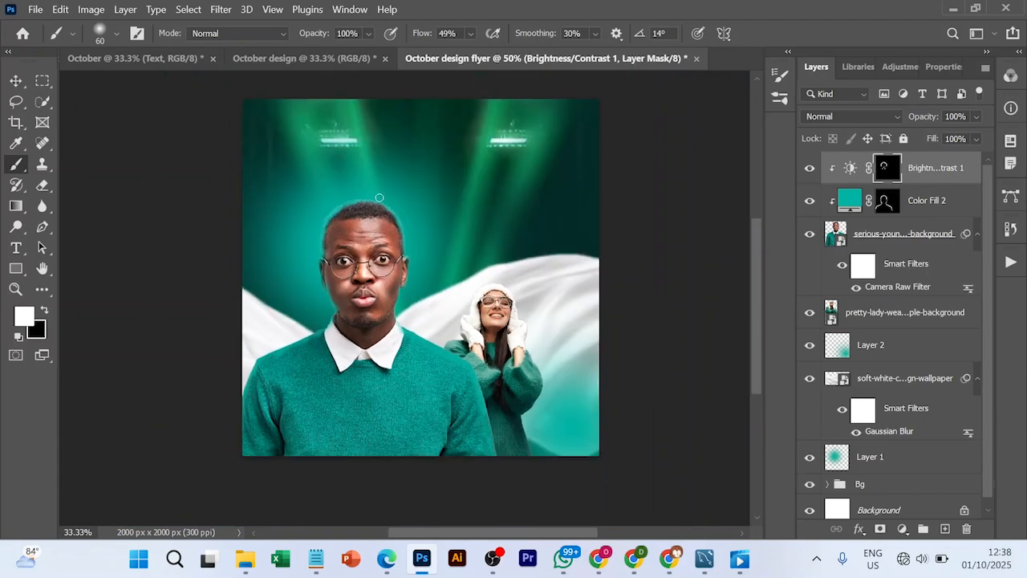
{"action": "key", "text": "v"}
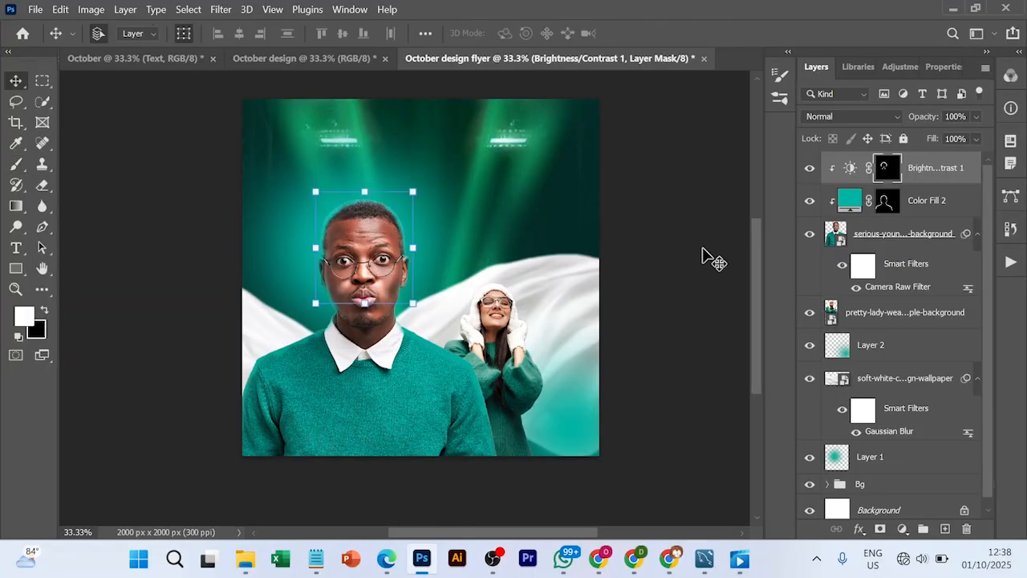
{"action": "left_click", "coordinate": [703, 249]}
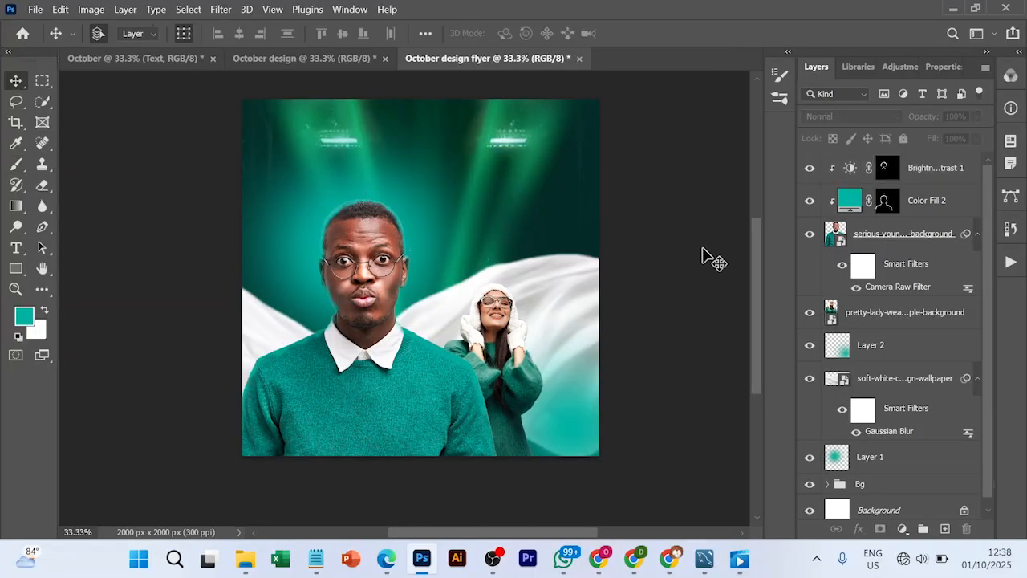
- Paint black on the man's teal color fill mask around his head with a 125 px brush to remove the rim light there
{"action": "left_click", "coordinate": [849, 200]}
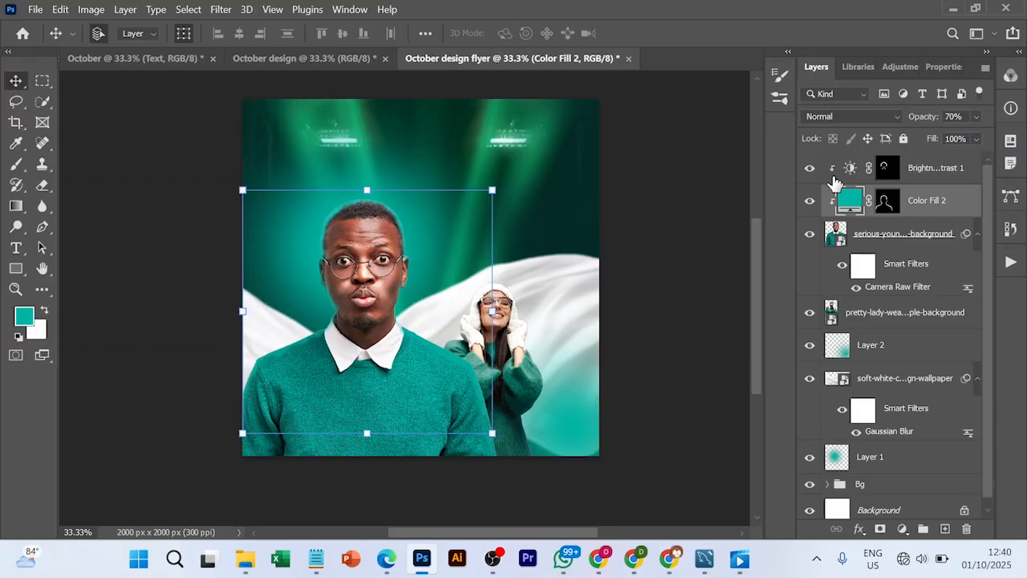
{"action": "left_click", "coordinate": [885, 201]}
{"action": "key", "text": "b"}
{"action": "key", "text": "x"}
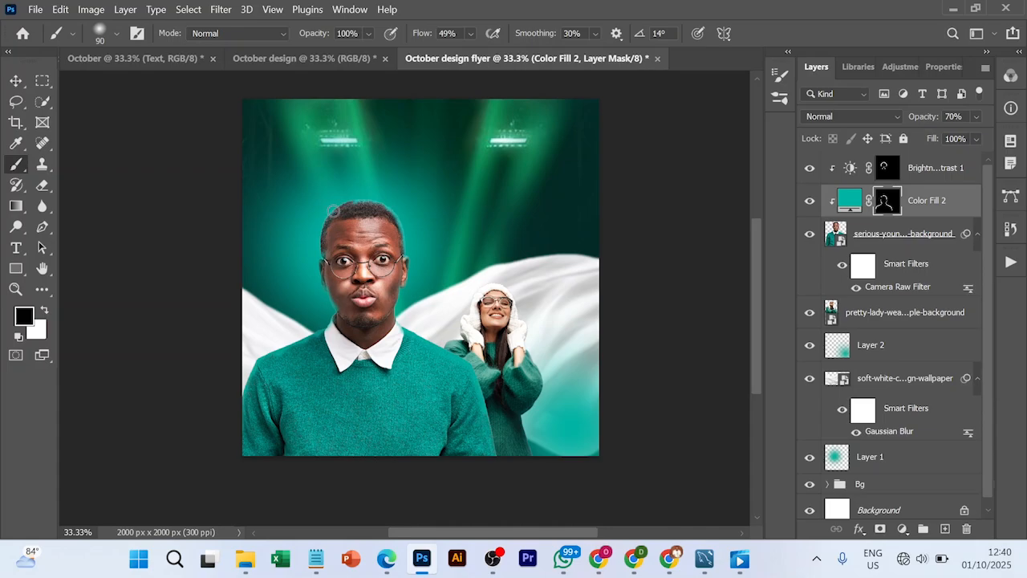
{"action": "key", "text": "bracketright"}
{"action": "key", "text": "bracketright"}
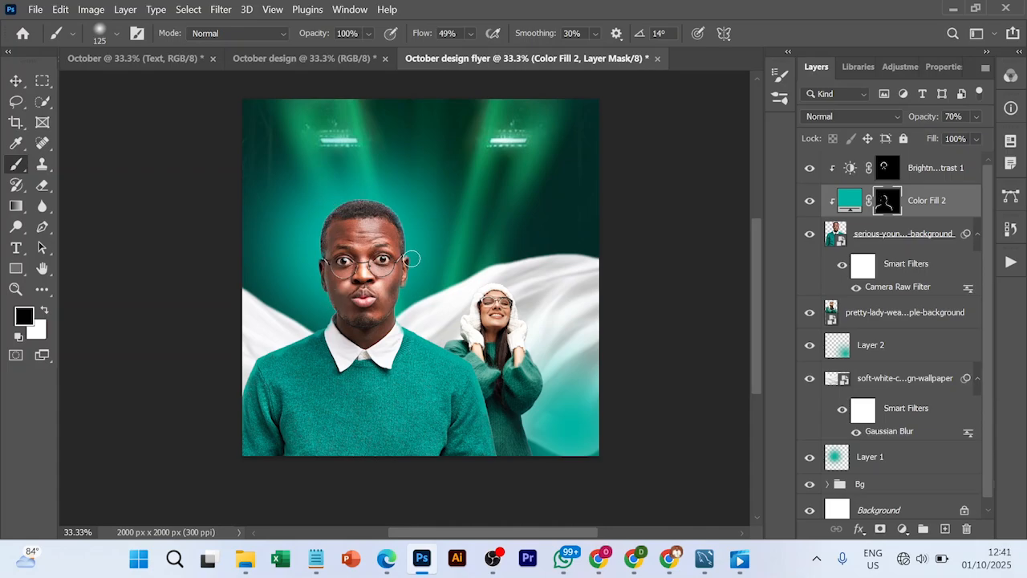
- Switch the mask brush to white, reduce it to 50 px and lower its flow to 30%
{"action": "key", "text": "ctrl+plus"}
{"action": "key", "text": "x"}
{"action": "key", "text": "bracketleft"}
{"action": "key", "text": "bracketleft"}
{"action": "key", "text": "bracketleft"}
{"action": "key", "text": "bracketleft"}
{"action": "key", "text": "bracketleft"}
{"action": "key", "text": "bracketleft"}
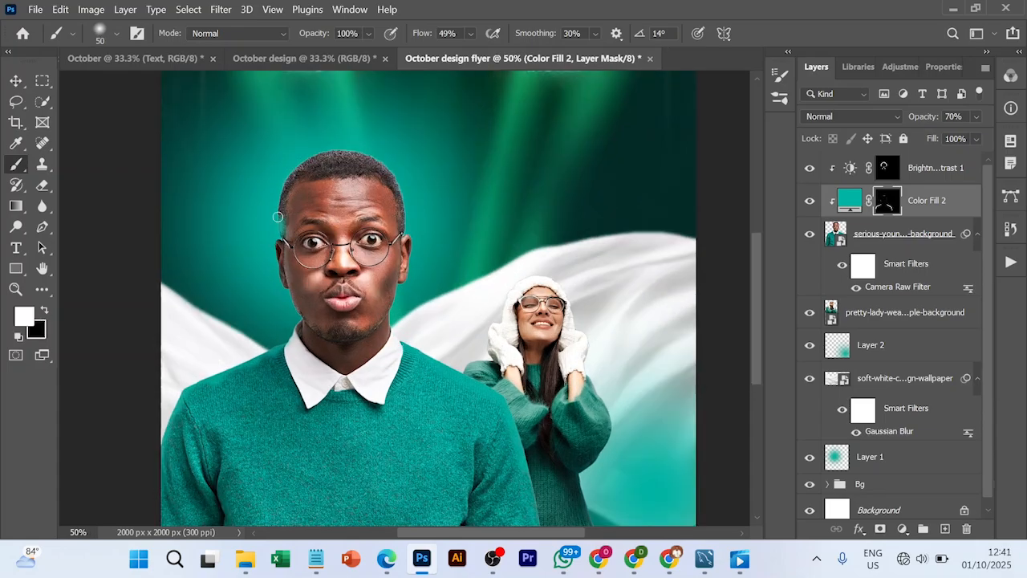
{"action": "key", "text": "ctrl+z"}
{"action": "left_click", "coordinate": [469, 33]}
{"action": "left_click", "coordinate": [470, 52]}
- Repaint a softer teal rim along the edges of the man's head, cheeks and neck on the color fill mask
{"action": "mouse_move", "coordinate": [280, 224]}
{"action": "left_mouse_down"}
{"action": "mouse_move", "coordinate": [294, 172]}
{"action": "mouse_move", "coordinate": [355, 151]}
{"action": "mouse_move", "coordinate": [393, 183]}
{"action": "mouse_move", "coordinate": [407, 217]}
{"action": "left_mouse_up"}
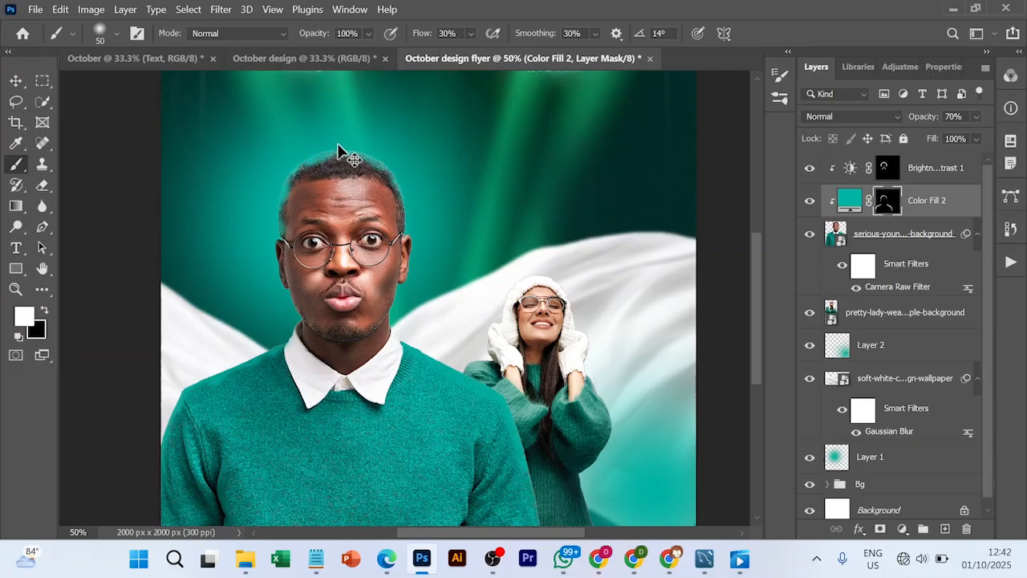
{"action": "key", "text": "ctrl+z"}
{"action": "key", "text": "ctrl+z"}
{"action": "mouse_move", "coordinate": [277, 215]}
{"action": "left_mouse_down"}
{"action": "mouse_move", "coordinate": [313, 154]}
{"action": "mouse_move", "coordinate": [358, 154]}
{"action": "left_mouse_up"}
{"action": "left_click_drag", "start_coordinate": [392, 317], "coordinate": [390, 295]}
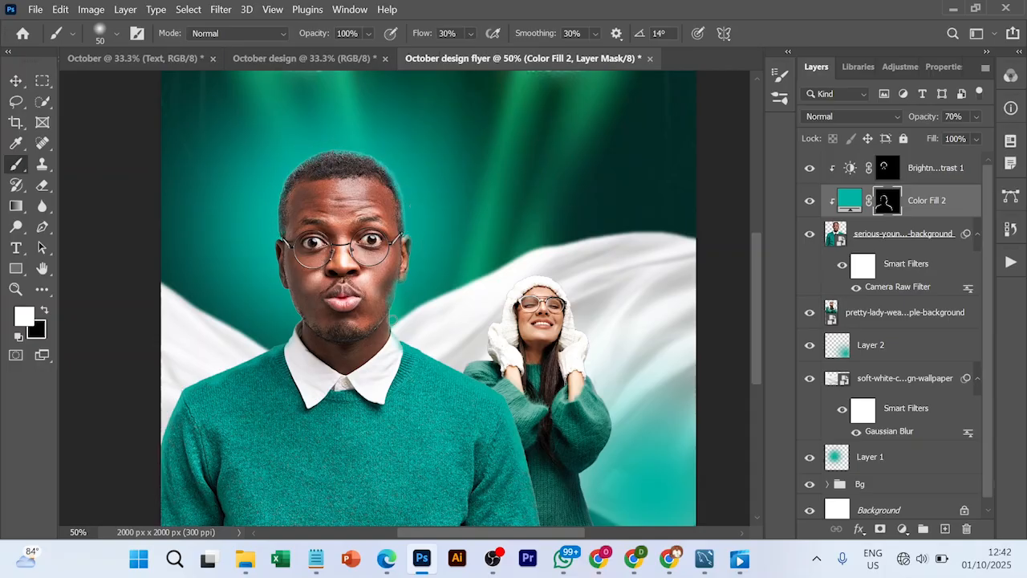
{"action": "left_click_drag", "start_coordinate": [299, 325], "coordinate": [298, 316]}
{"action": "mouse_move", "coordinate": [272, 254]}
{"action": "left_mouse_down"}
{"action": "mouse_move", "coordinate": [280, 179]}
{"action": "mouse_move", "coordinate": [345, 147]}
{"action": "mouse_move", "coordinate": [325, 144]}
{"action": "mouse_move", "coordinate": [291, 169]}
{"action": "mouse_move", "coordinate": [274, 234]}
{"action": "left_mouse_up"}
{"action": "key", "text": "ctrl+z"}
{"action": "key", "text": "ctrl+minus"}
{"action": "key", "text": "v"}
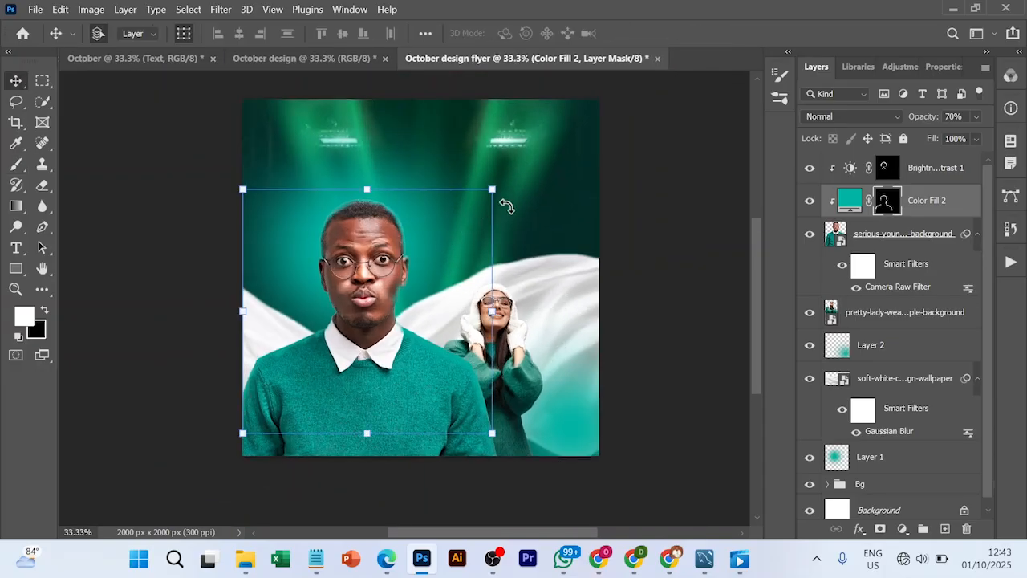
{"action": "left_click", "coordinate": [648, 274]}
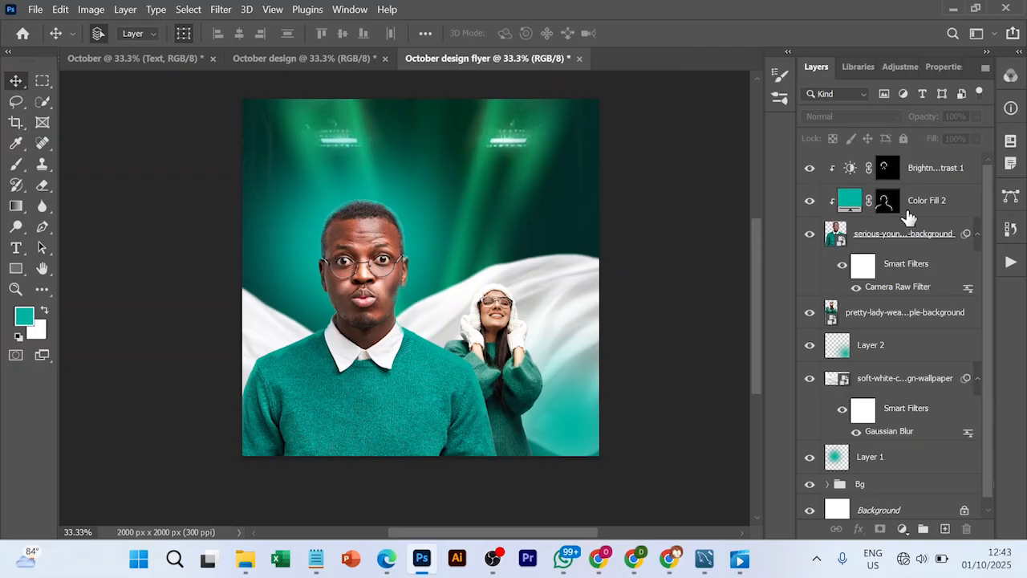
- Add a teal 00b4a3 solid color fill clipped to the lady's layer and invert its mask to black
{"action": "left_click", "coordinate": [504, 361]}
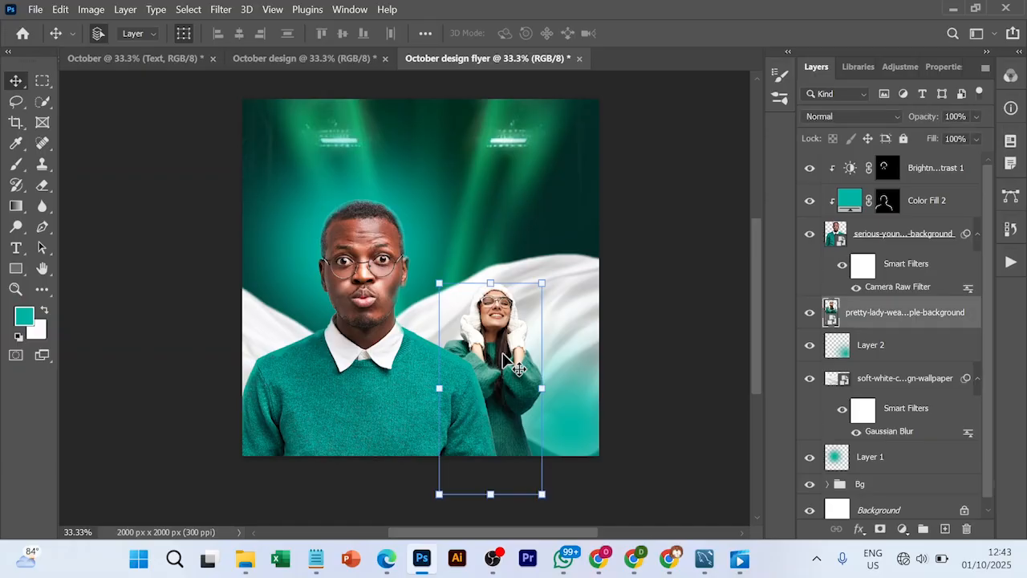
{"action": "left_click", "coordinate": [903, 530]}
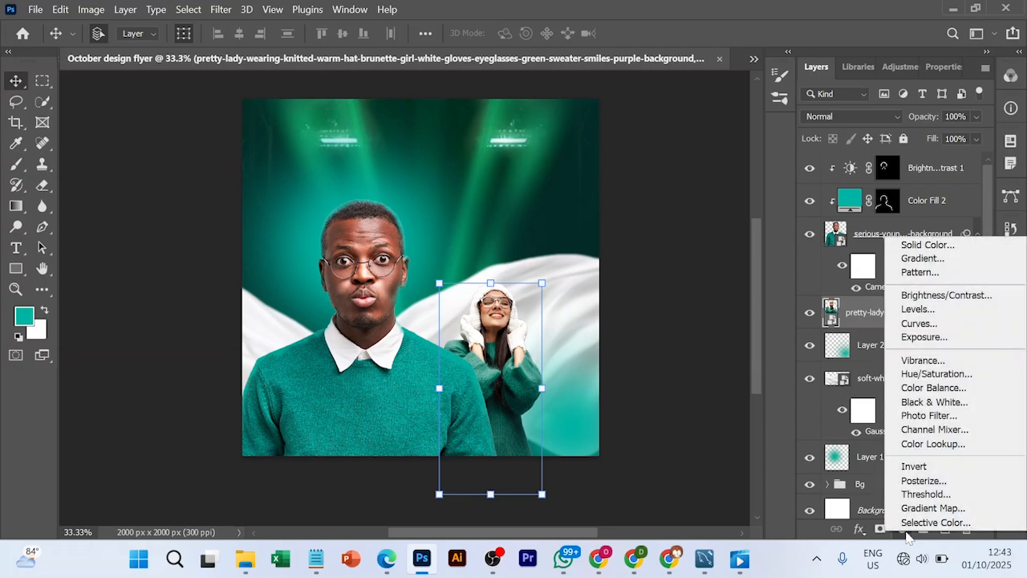
{"action": "left_click", "coordinate": [926, 246]}
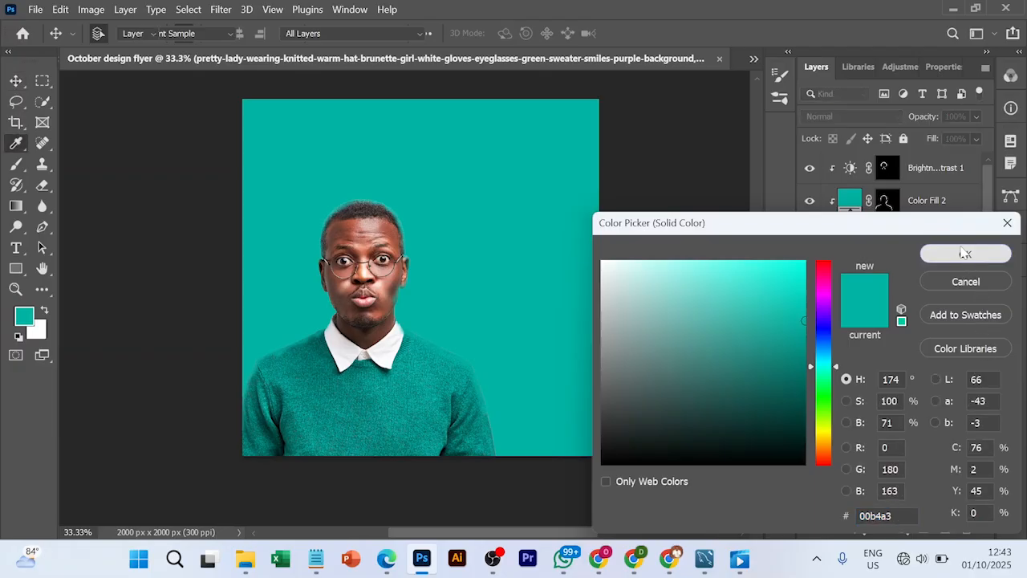
{"action": "left_click", "coordinate": [964, 255]}
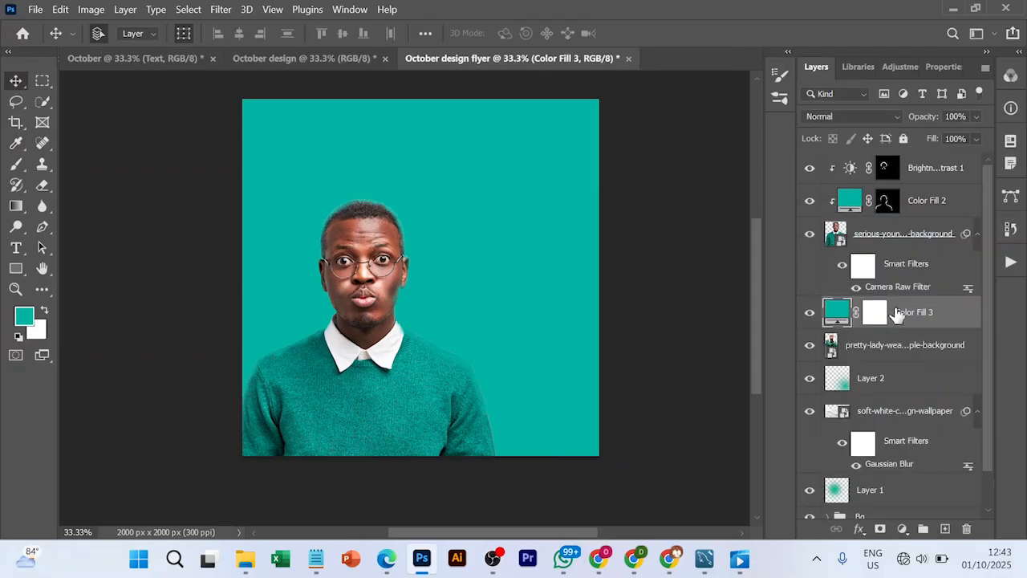
{"action": "right_click", "coordinate": [897, 313]}
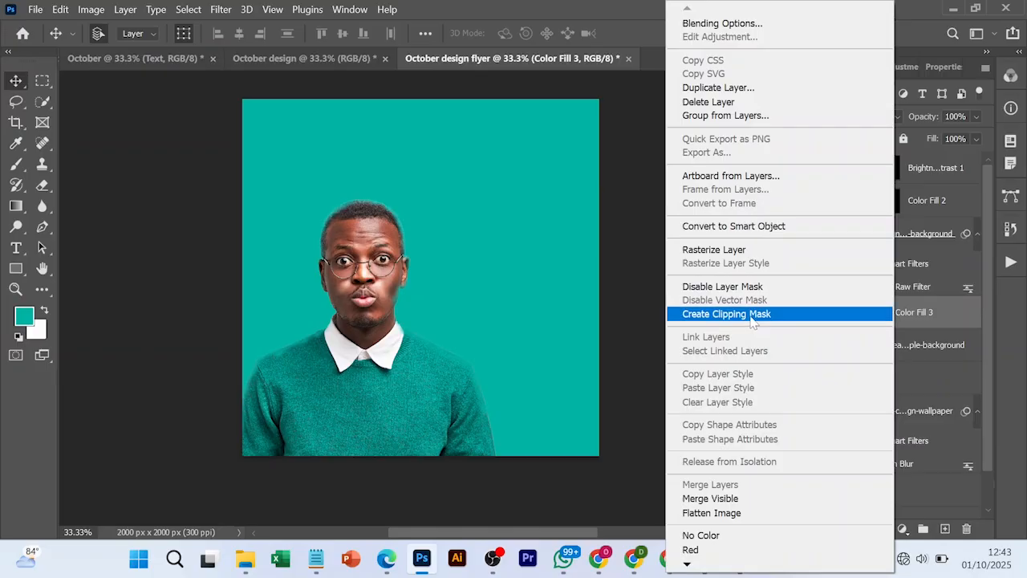
{"action": "left_click", "coordinate": [750, 317]}
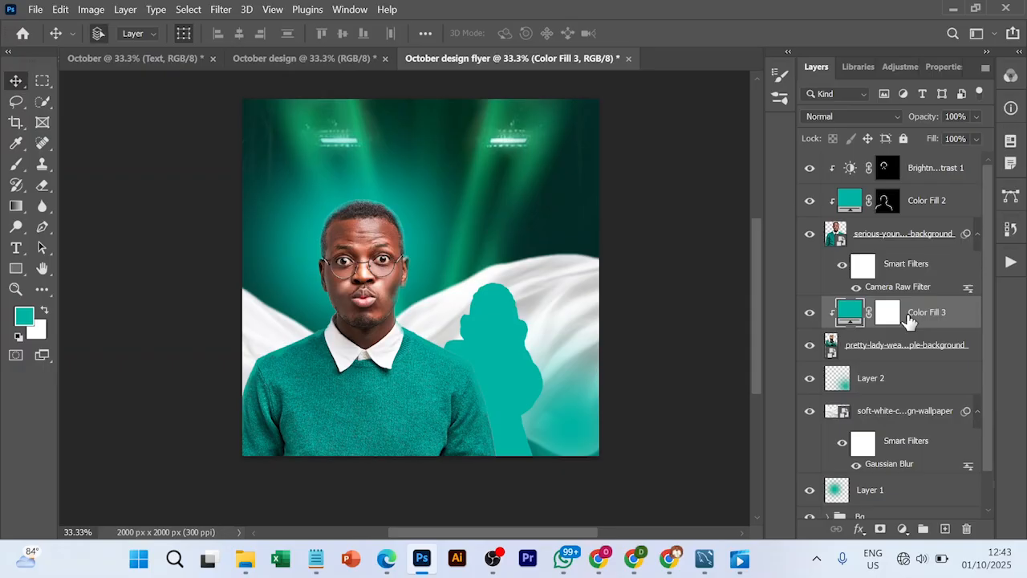
{"action": "left_click", "coordinate": [890, 314]}
{"action": "key", "text": "ctrl+i"}
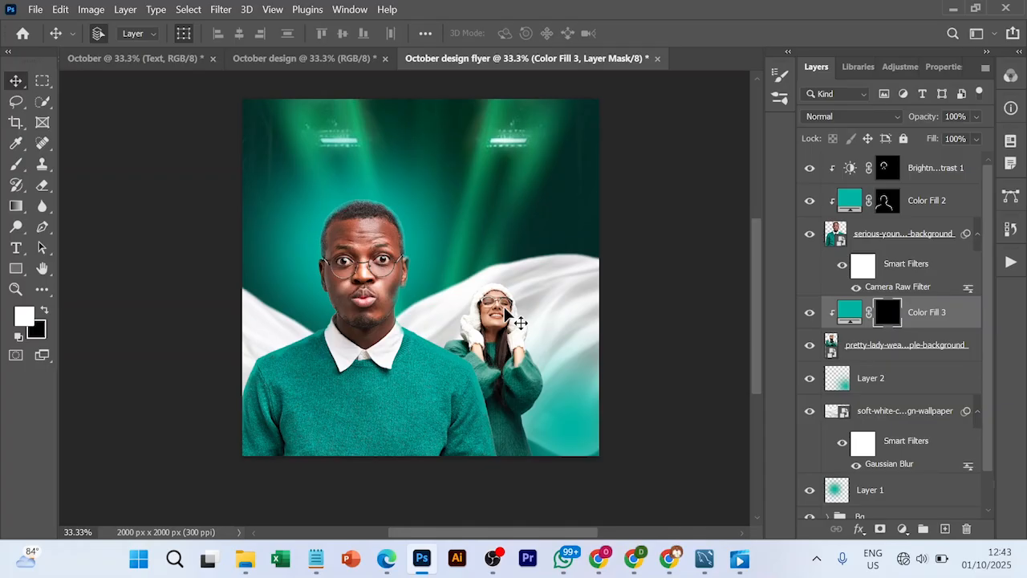
- Enlarge the brush to 250 px and paint white on the lady's color fill mask over the lower edge of her sweater
{"action": "key", "text": "b"}
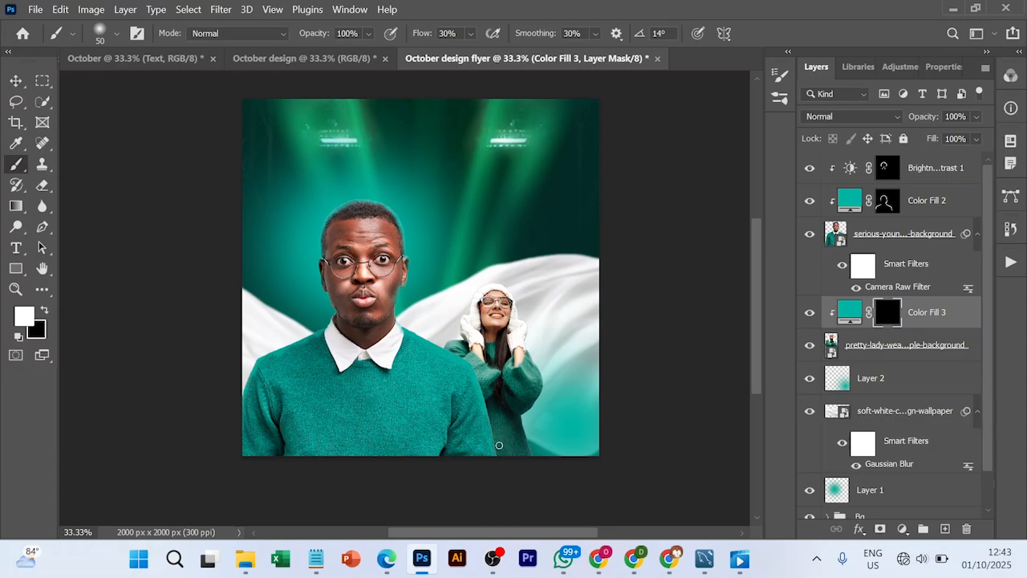
{"action": "key", "text": "bracketright"}
{"action": "key", "text": "bracketright"}
{"action": "key", "text": "bracketright"}
{"action": "key", "text": "bracketright"}
{"action": "key", "text": "bracketright"}
{"action": "key", "text": "bracketright"}
{"action": "key", "text": "bracketright"}
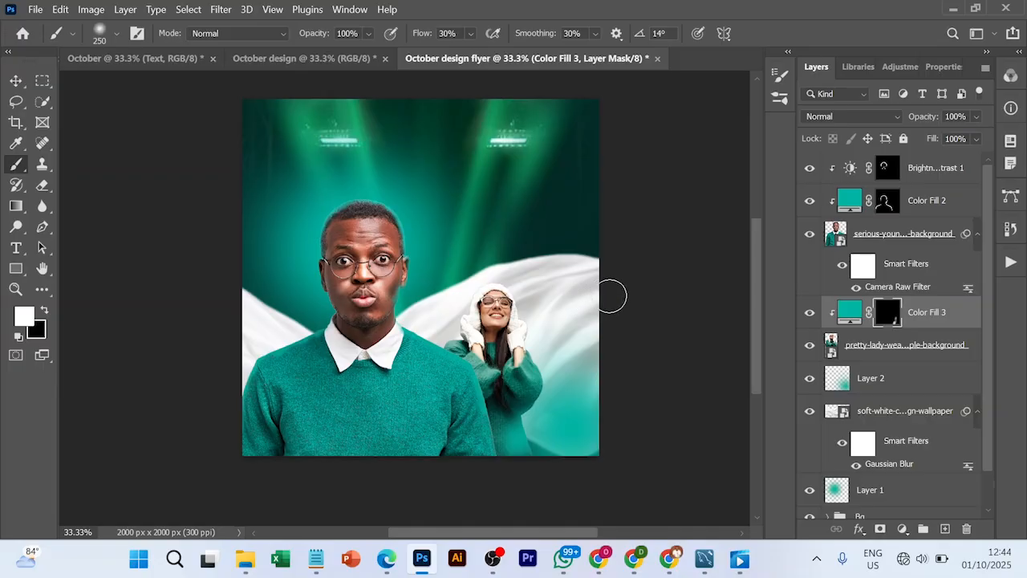
{"action": "key", "text": "v"}
{"action": "left_click", "coordinate": [650, 319]}
- Group all layers from Layer 1 up to the Brightness/Contrast adjustment and name the group Images
{"action": "scroll", "coordinate": [867, 454], "scroll_direction": "down", "scroll_amount": 1}
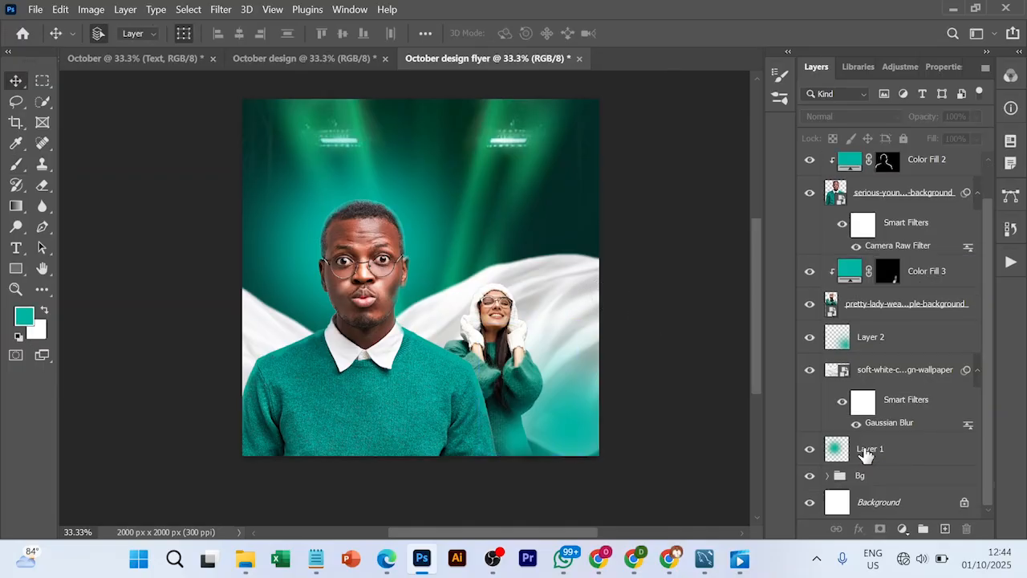
{"action": "left_click", "coordinate": [867, 454]}
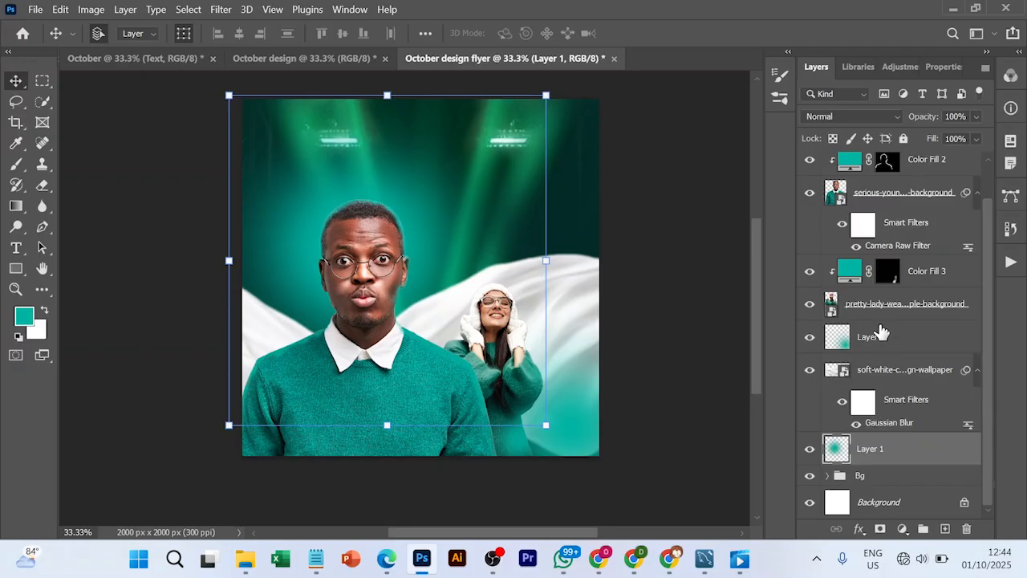
{"action": "scroll", "coordinate": [882, 331], "scroll_direction": "up", "scroll_amount": 1}
{"action": "scroll", "coordinate": [881, 331], "scroll_direction": "up", "scroll_amount": 1}
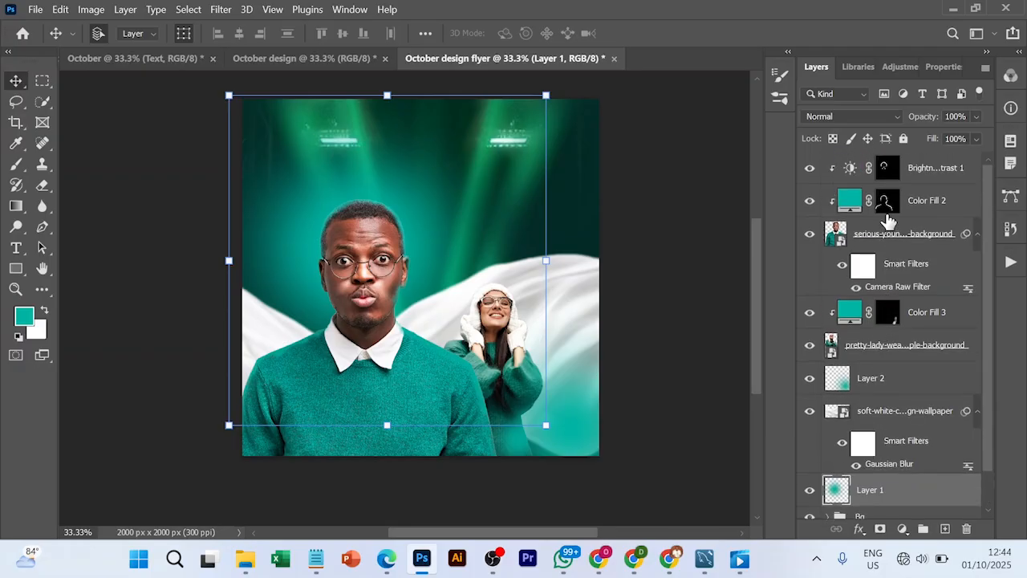
{"action": "left_click", "coordinate": [898, 169], "text": "shift"}
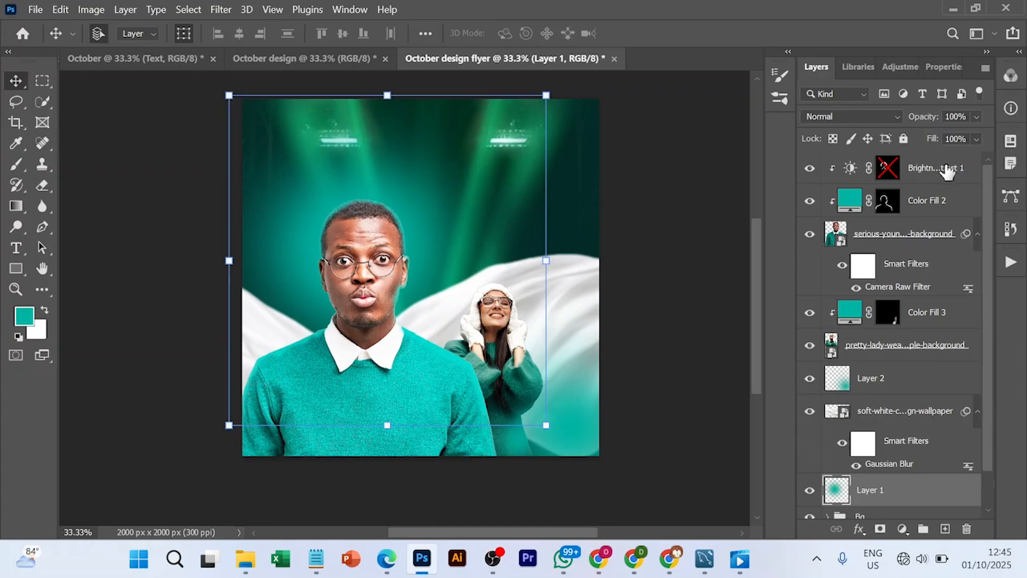
{"action": "key", "text": "ctrl+z"}
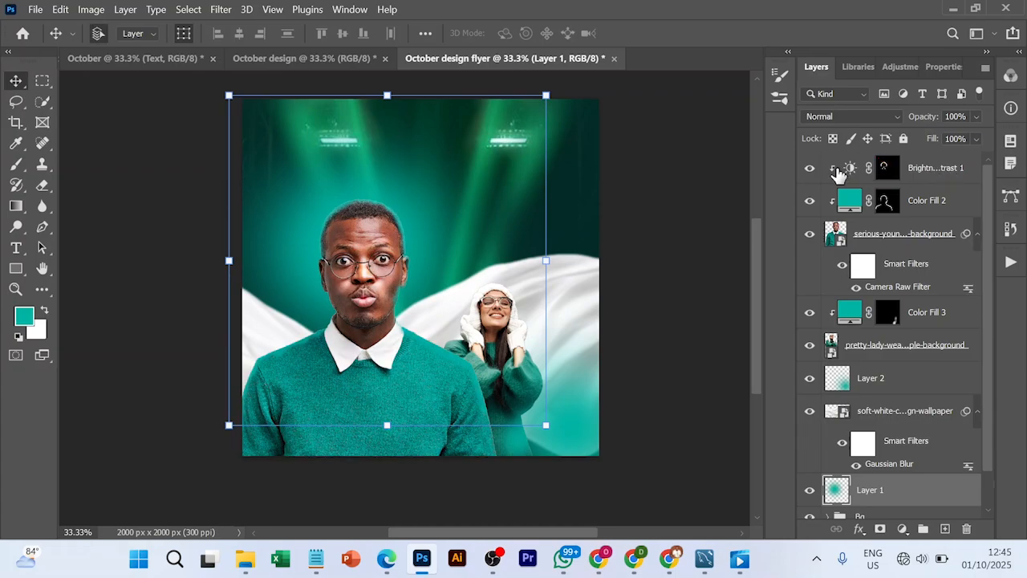
{"action": "left_click", "coordinate": [851, 171], "text": "shift"}
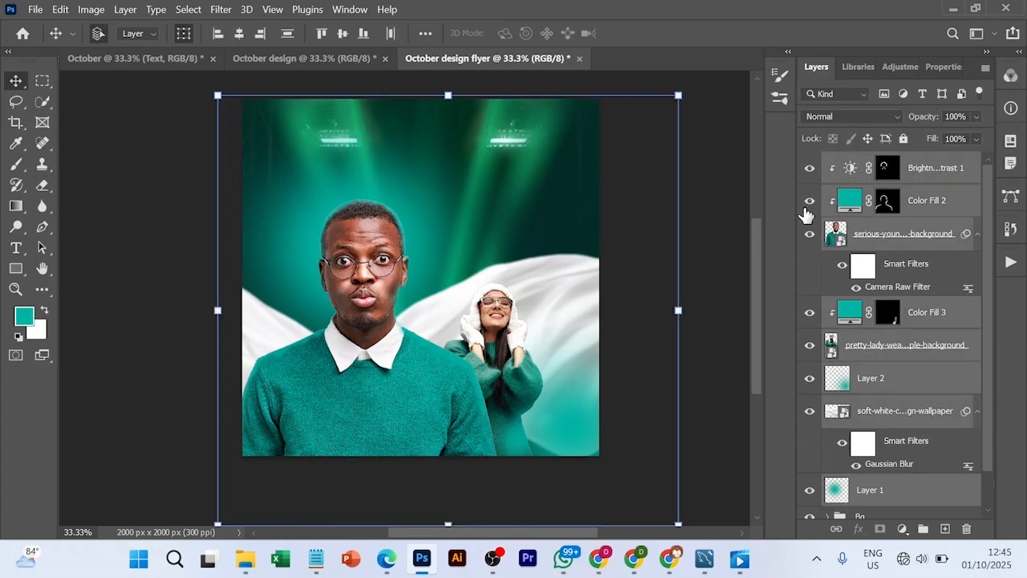
{"action": "key", "text": "ctrl+g"}
{"action": "double_click", "coordinate": [870, 161]}
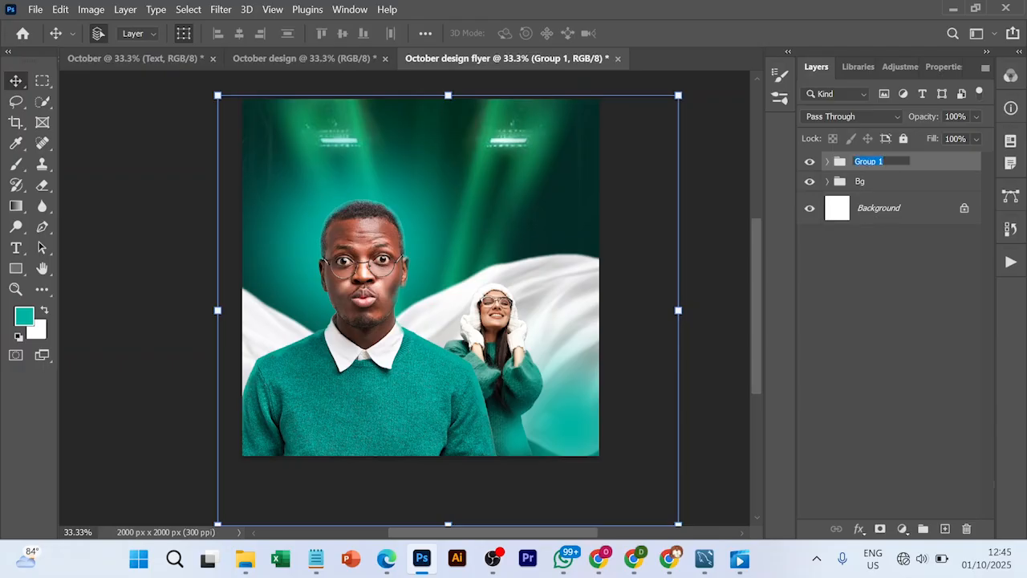
{"action": "type", "text": "Images"}
{"action": "key", "text": "Return"}
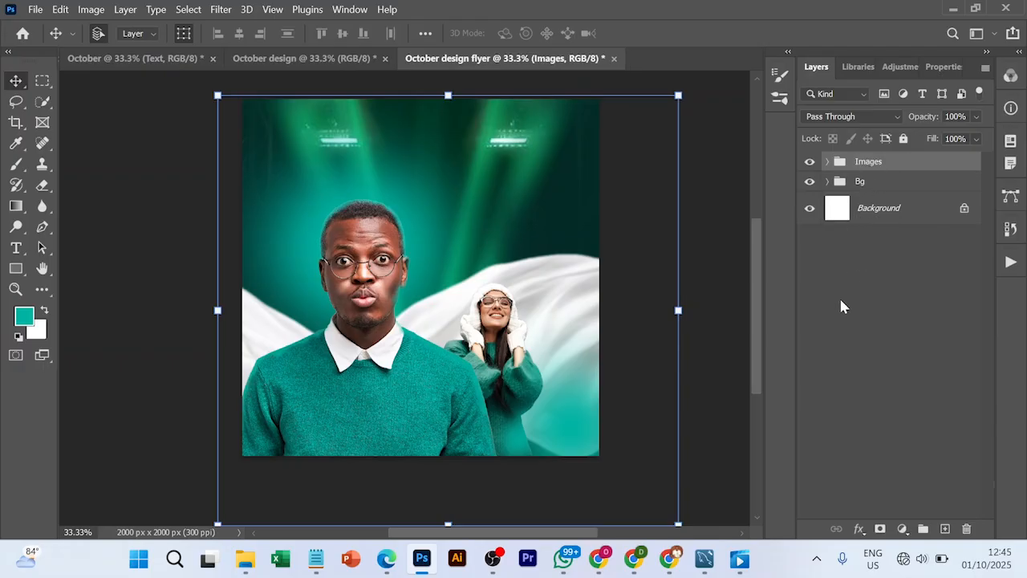
{"action": "left_click", "coordinate": [838, 296]}
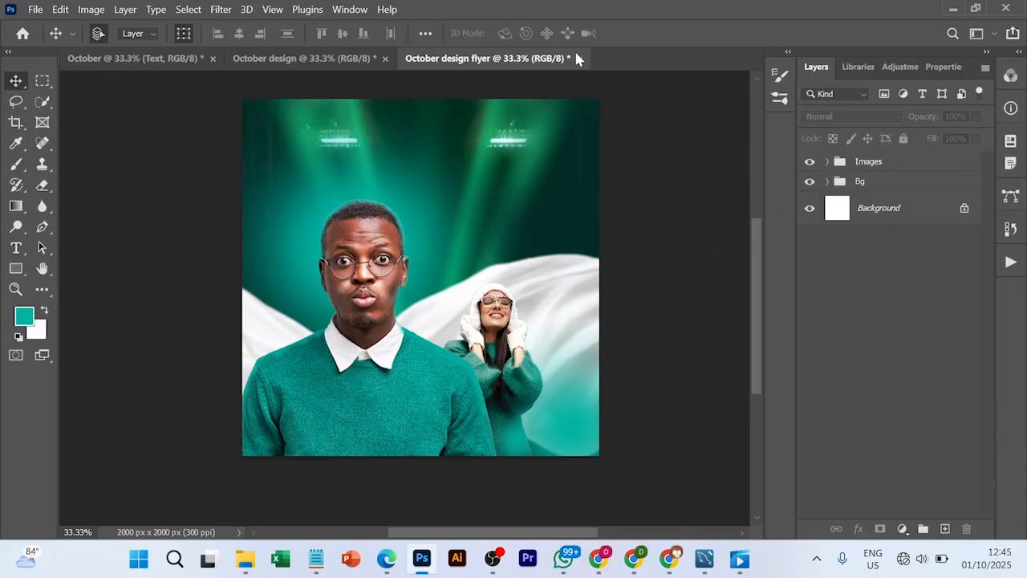
- Copy the Text group from the October design document into October design flyer, above the Images group
{"action": "left_click", "coordinate": [336, 50]}
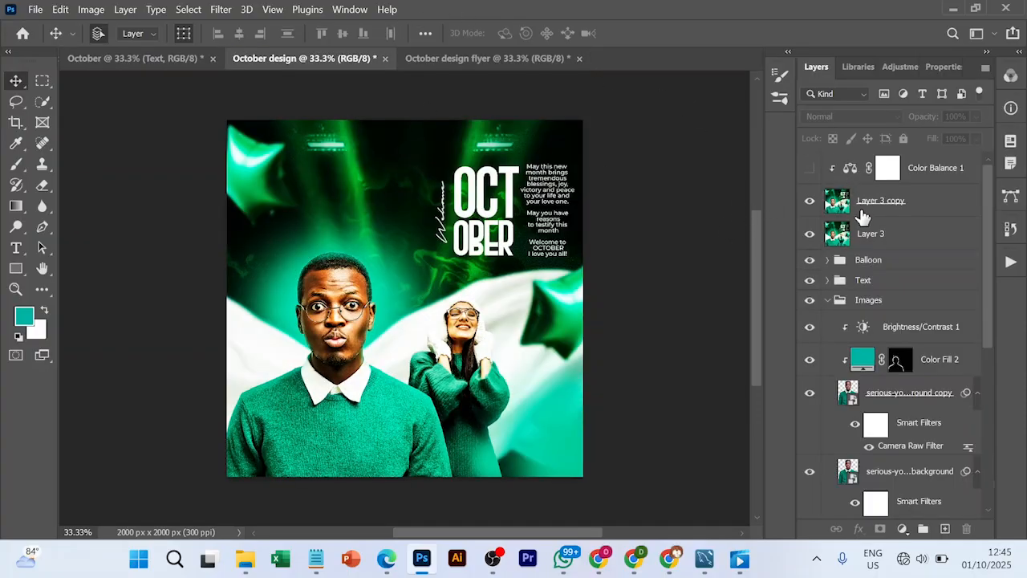
{"action": "left_click", "coordinate": [846, 285]}
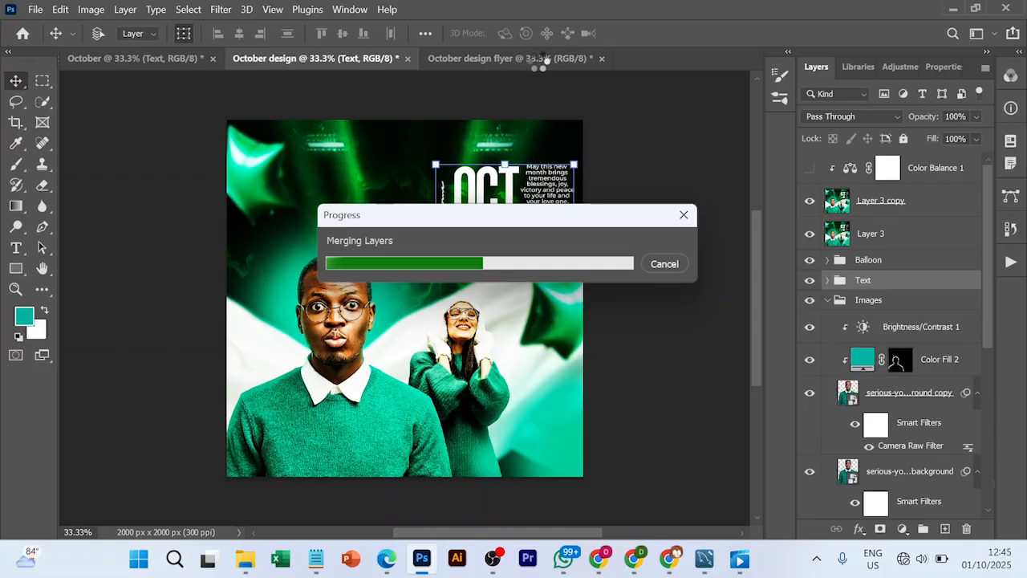
{"action": "left_click", "coordinate": [542, 58]}
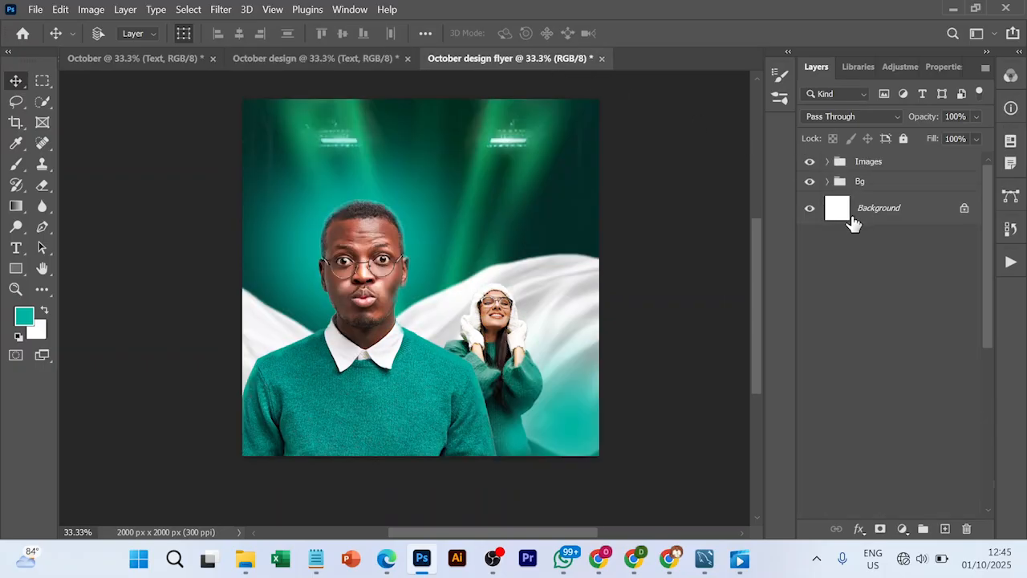
{"action": "left_click_drag", "start_coordinate": [853, 223], "coordinate": [868, 173]}
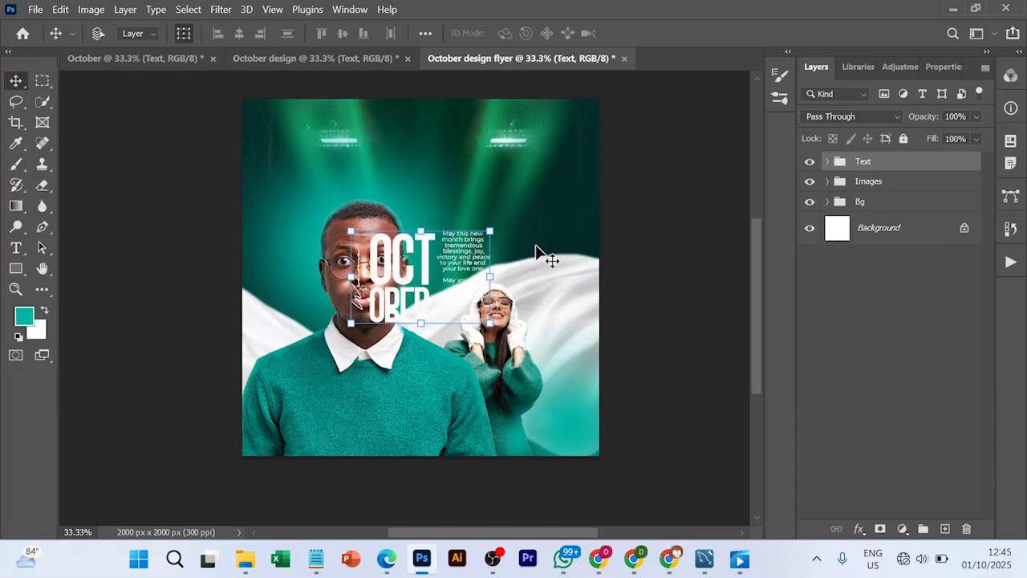
- Move the Text group to the flyer's upper-right area above the lady, at about X 1552.5 px, Y 540 px
{"action": "key", "text": "ctrl+t"}
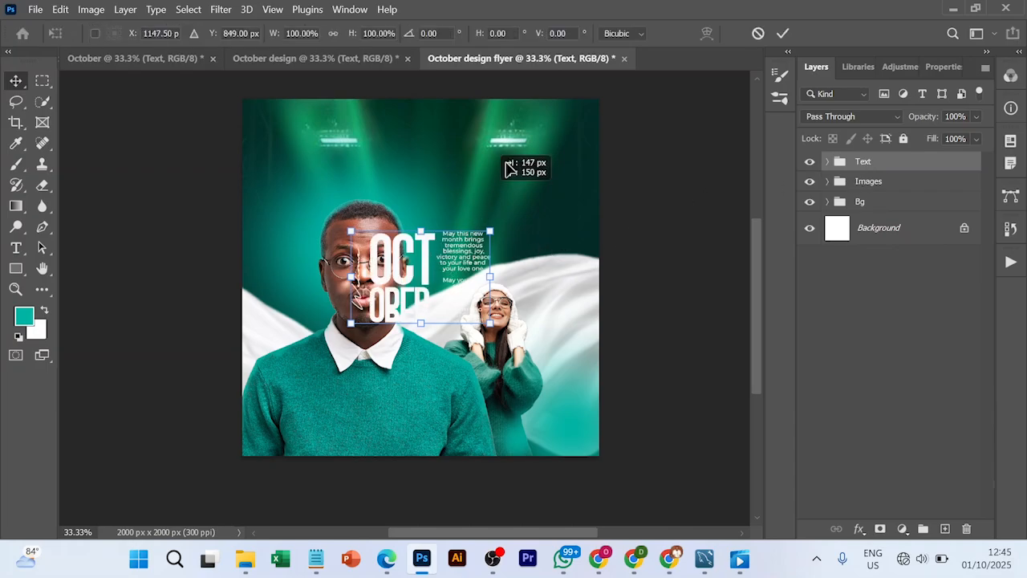
{"action": "left_click_drag", "start_coordinate": [508, 169], "coordinate": [532, 184]}
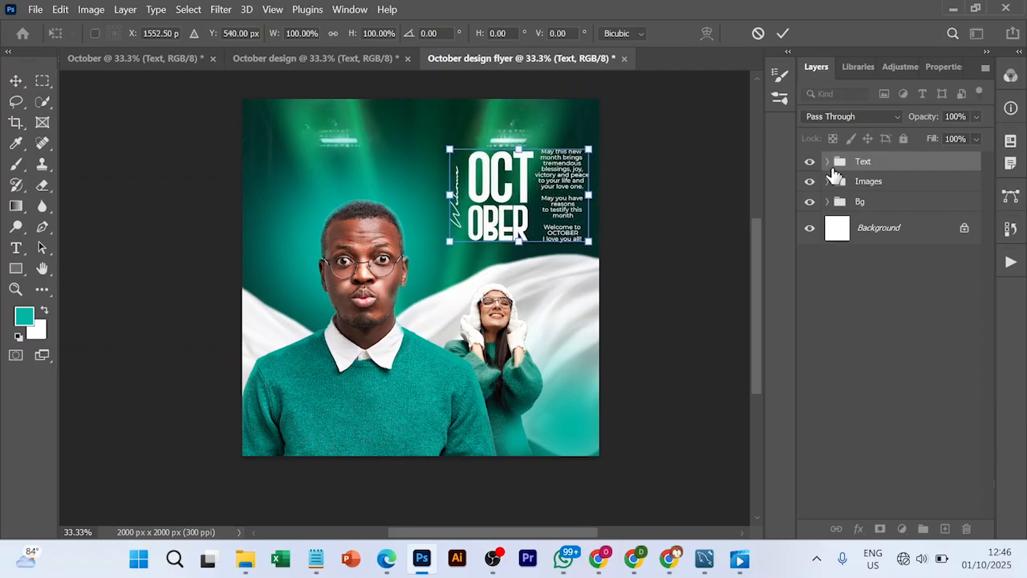
{"action": "key", "text": "Return"}
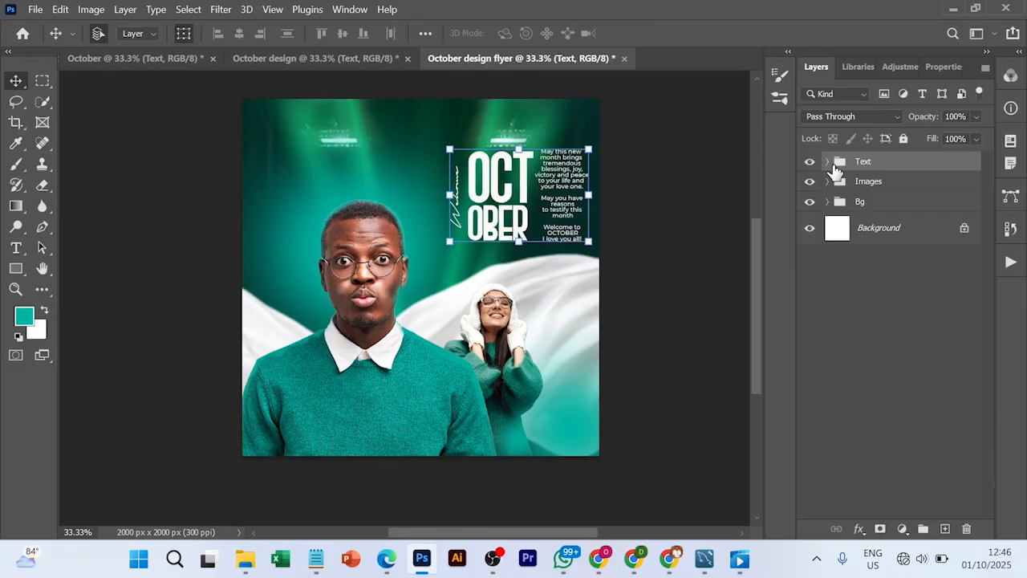
- Examine the font, style and size of the Welcome text layer in the Text group
{"action": "left_click", "coordinate": [827, 162]}
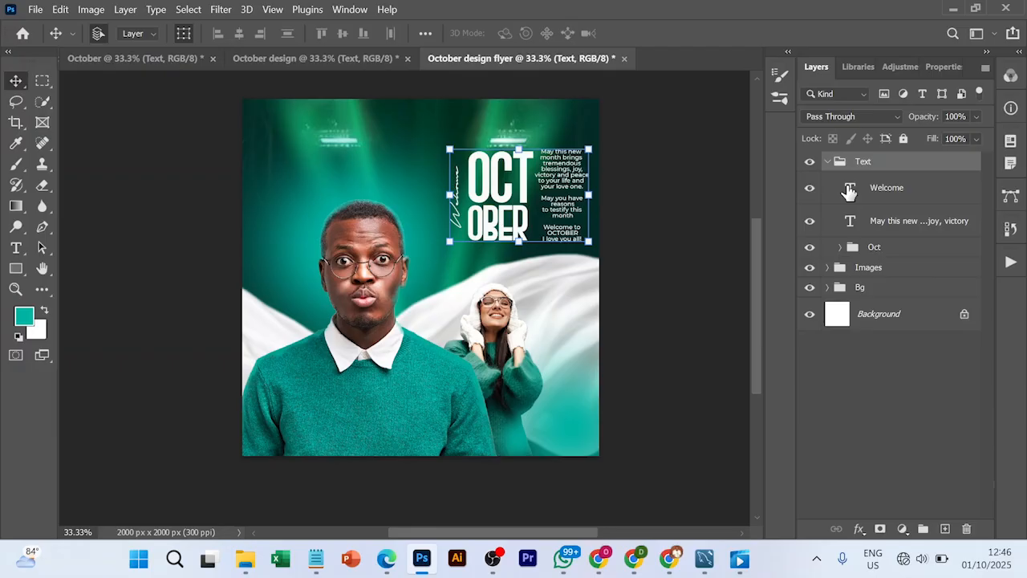
{"action": "left_click", "coordinate": [849, 191]}
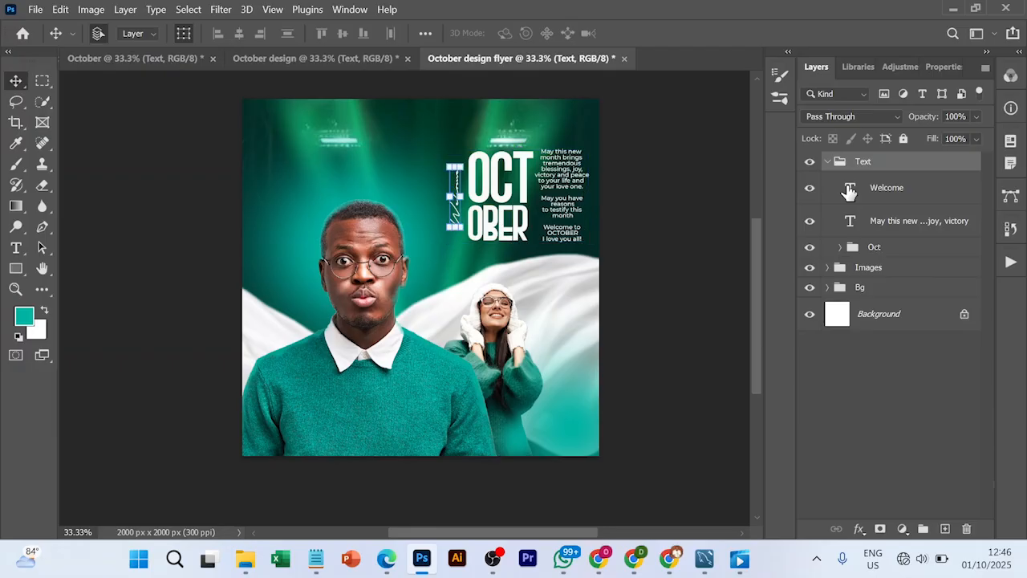
{"action": "double_click", "coordinate": [850, 191]}
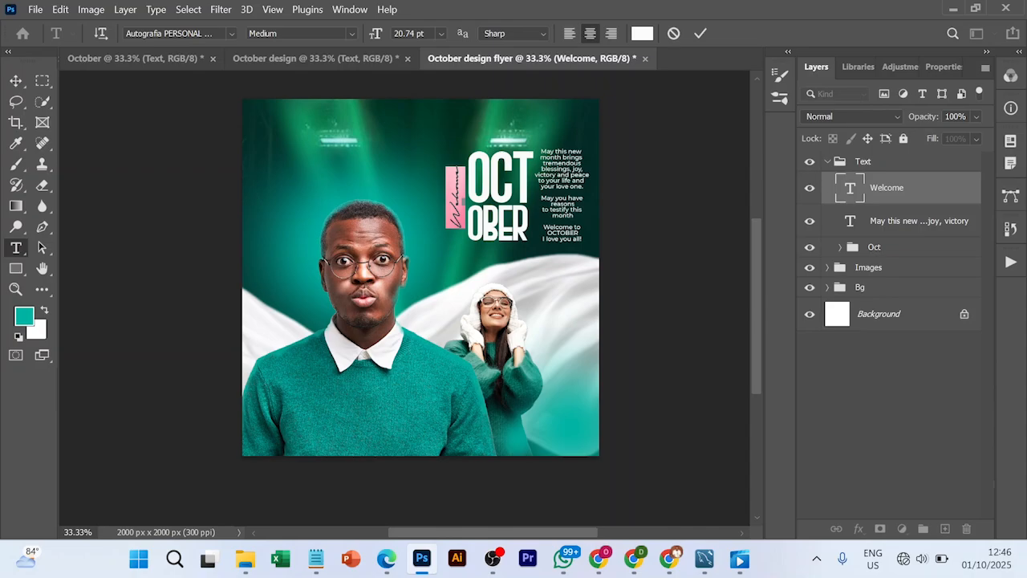
{"action": "left_click", "coordinate": [169, 33]}
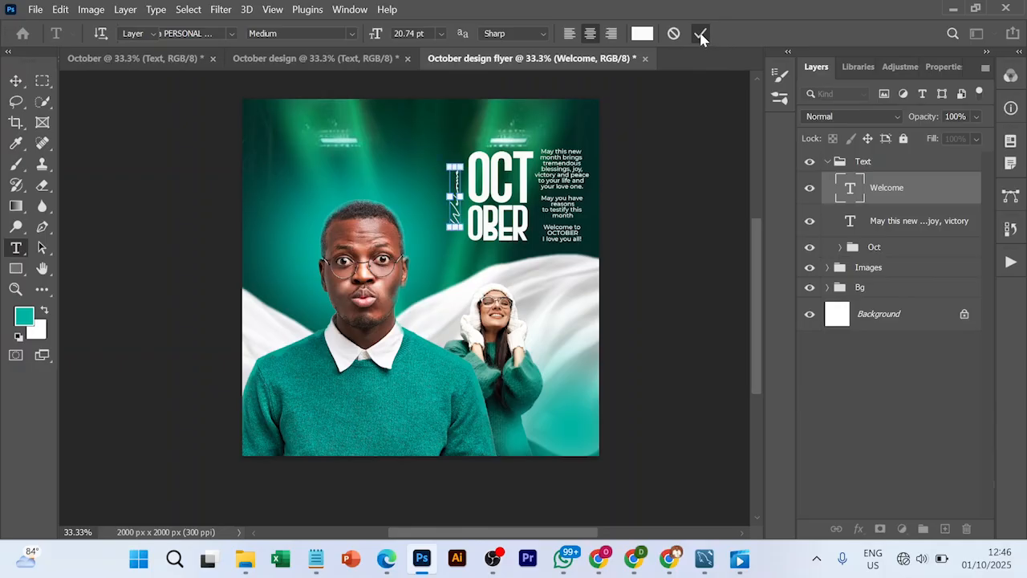
{"action": "key", "text": "v"}
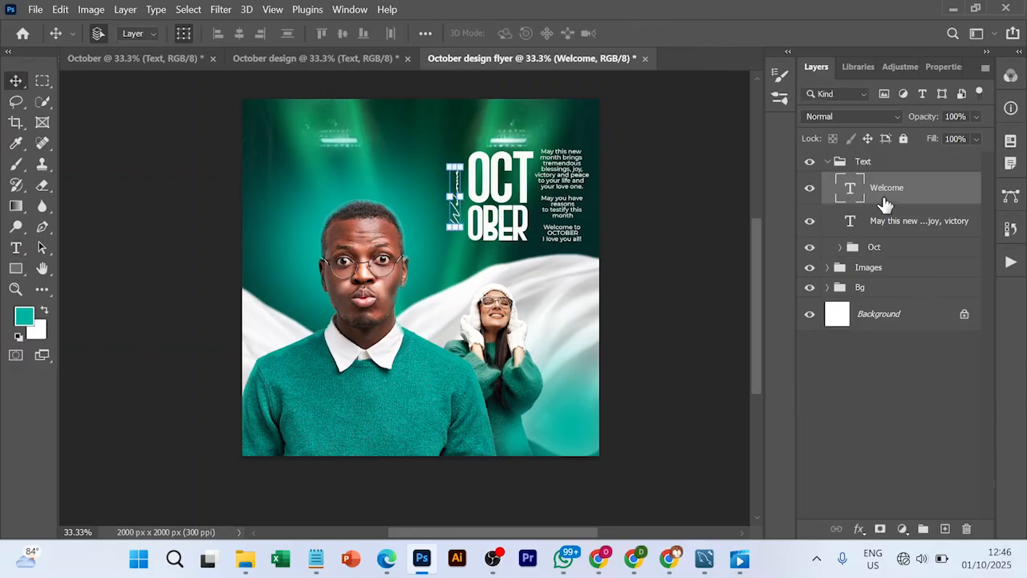
- Examine the font, style and size of the OBER text layer in the Oct group
{"action": "left_click", "coordinate": [841, 248]}
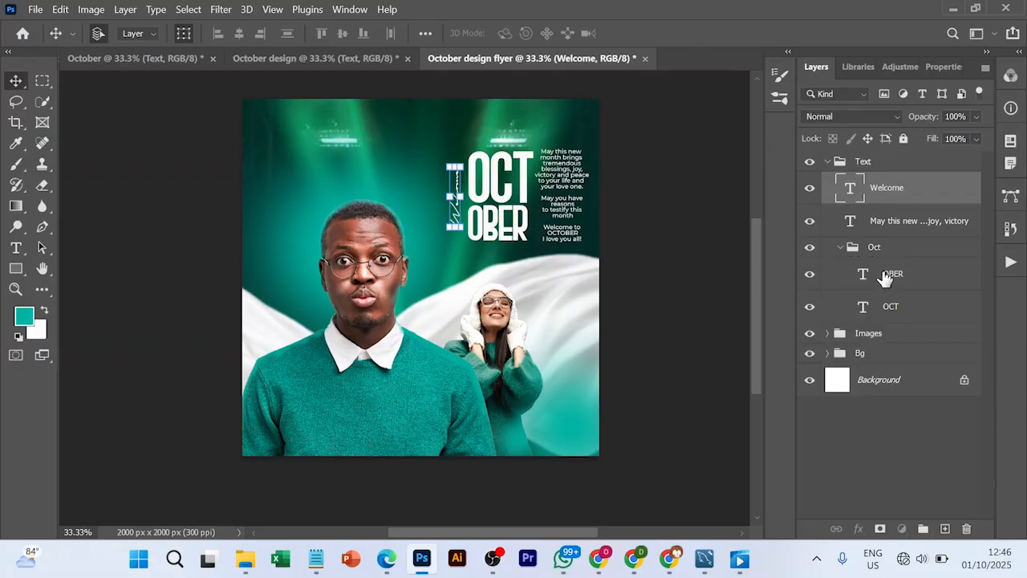
{"action": "double_click", "coordinate": [872, 277]}
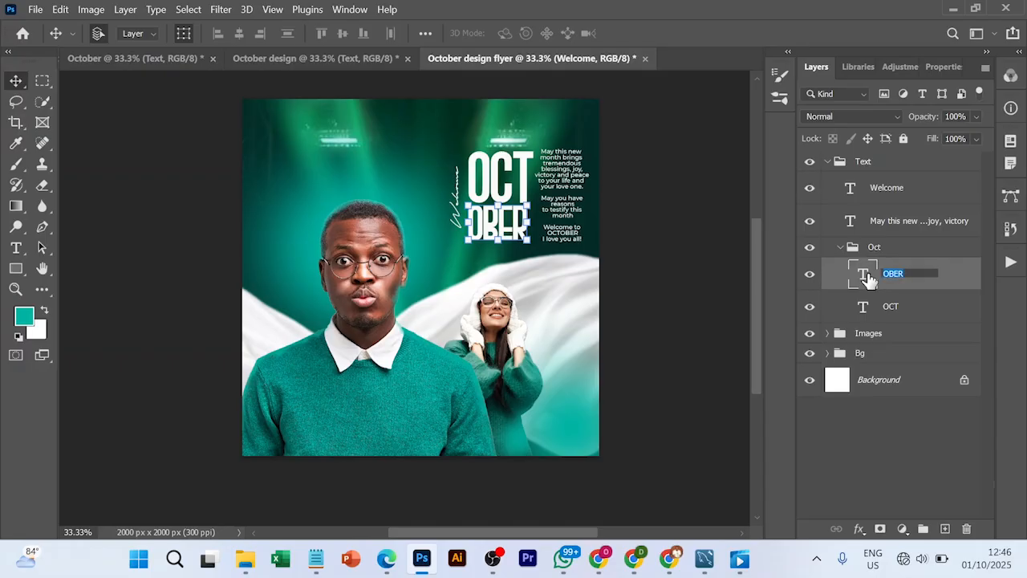
{"action": "left_click", "coordinate": [867, 276]}
{"action": "double_click", "coordinate": [867, 277]}
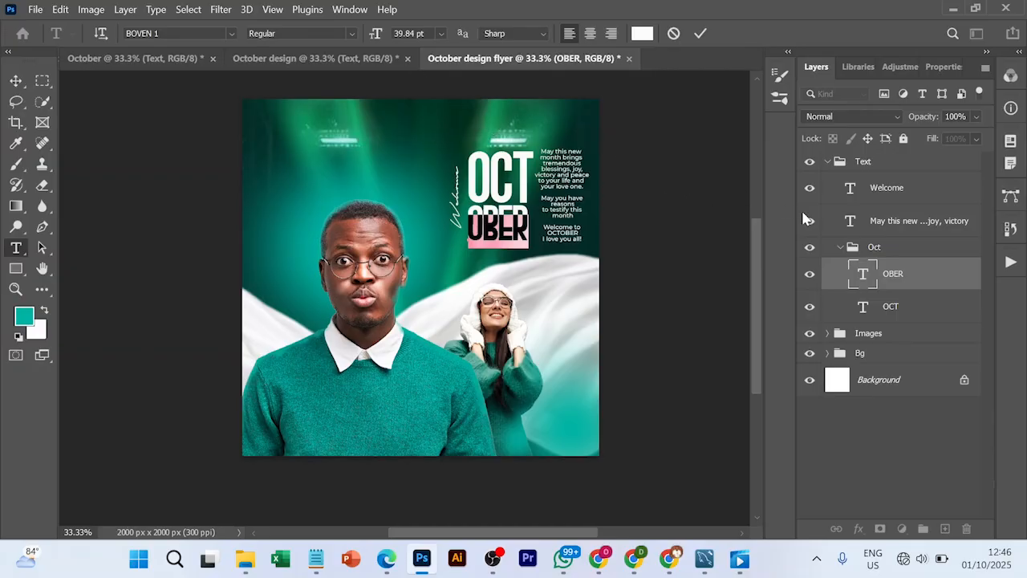
{"action": "left_click", "coordinate": [837, 249]}
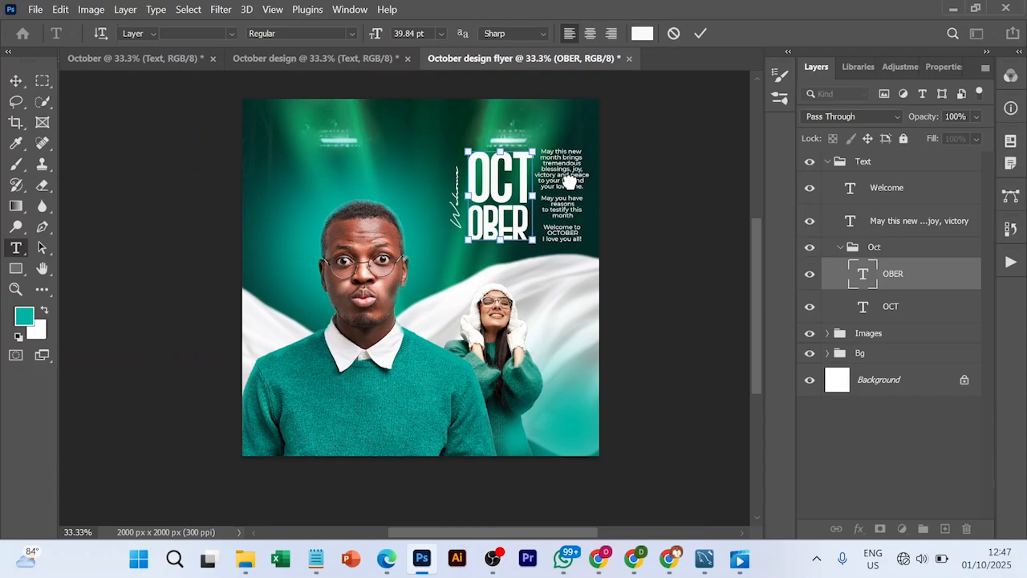
{"action": "key", "text": "v"}
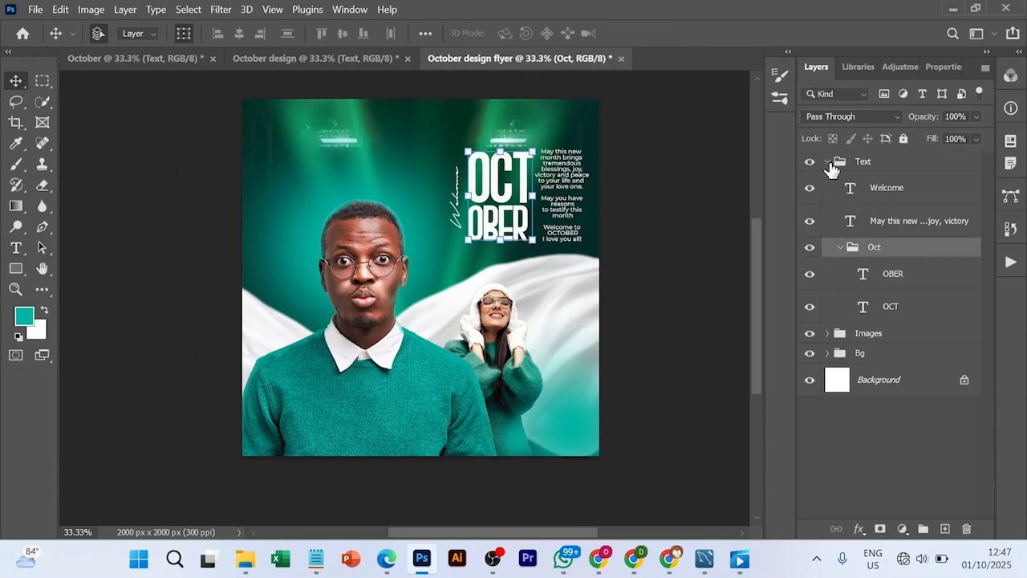
- Examine the font, style and size of the greeting paragraph, and collapse the Text group
{"action": "left_click", "coordinate": [856, 228]}
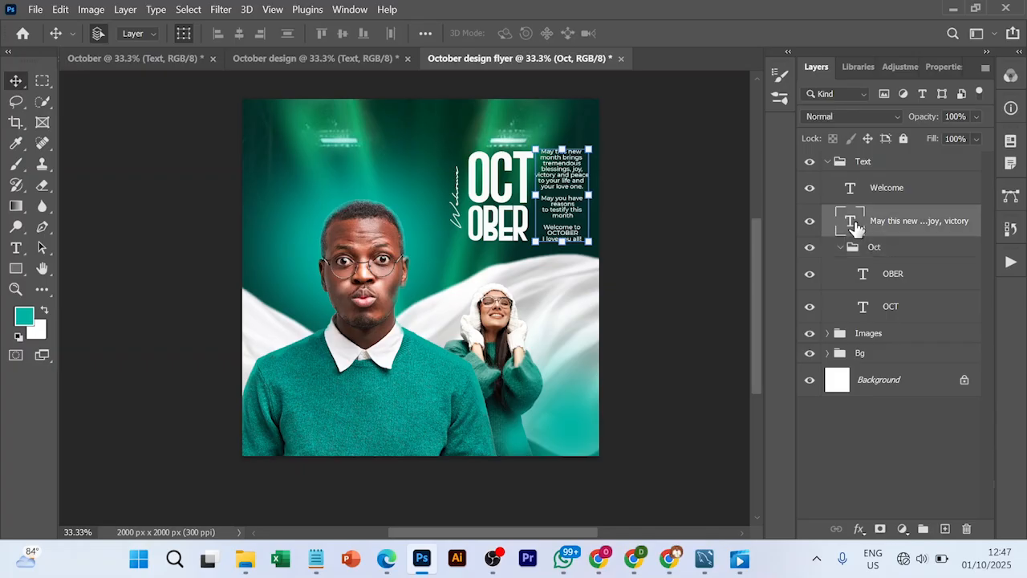
{"action": "double_click", "coordinate": [855, 228]}
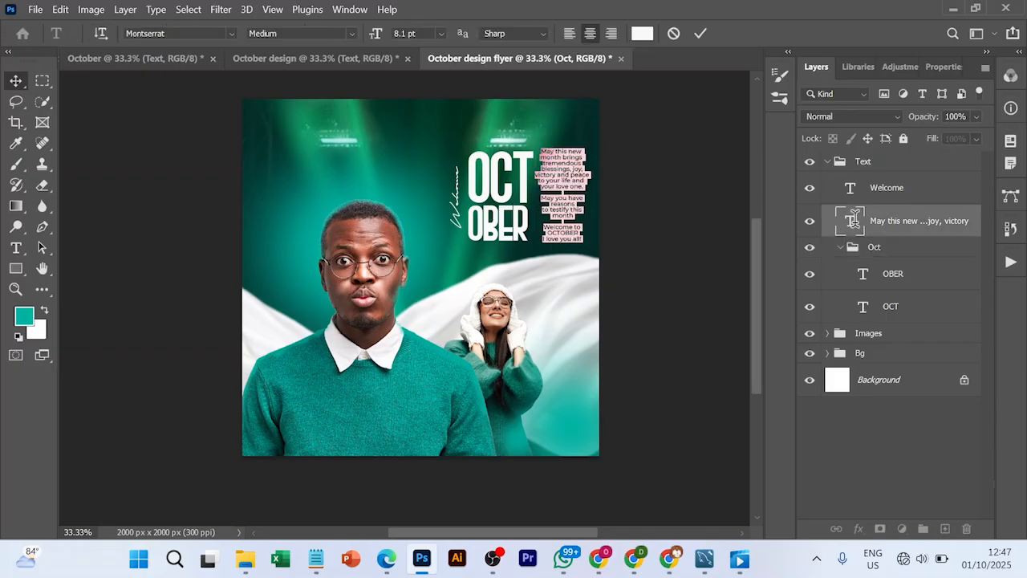
{"action": "left_click", "coordinate": [827, 163]}
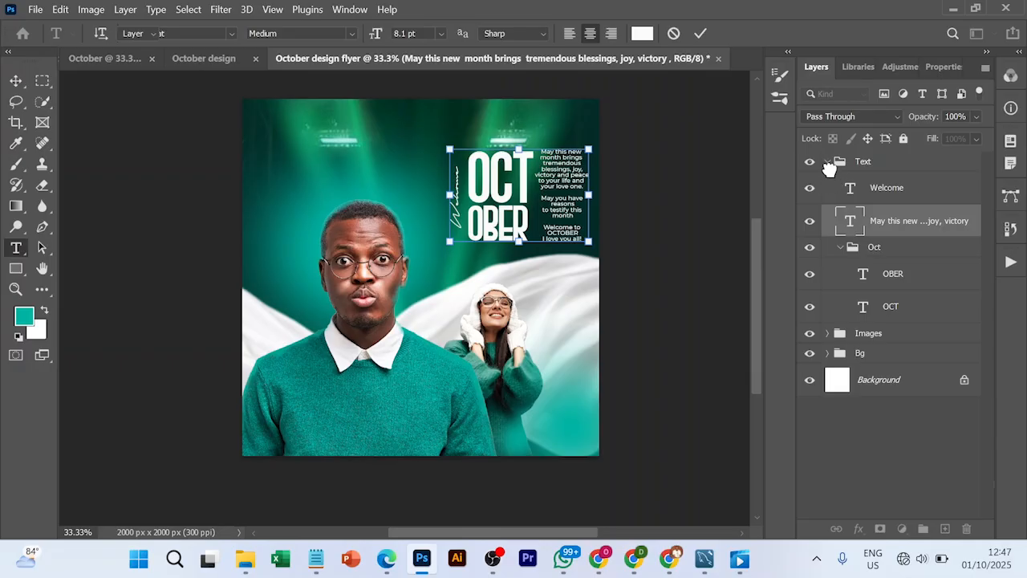
{"action": "left_click", "coordinate": [829, 164]}
{"action": "left_click", "coordinate": [860, 321]}
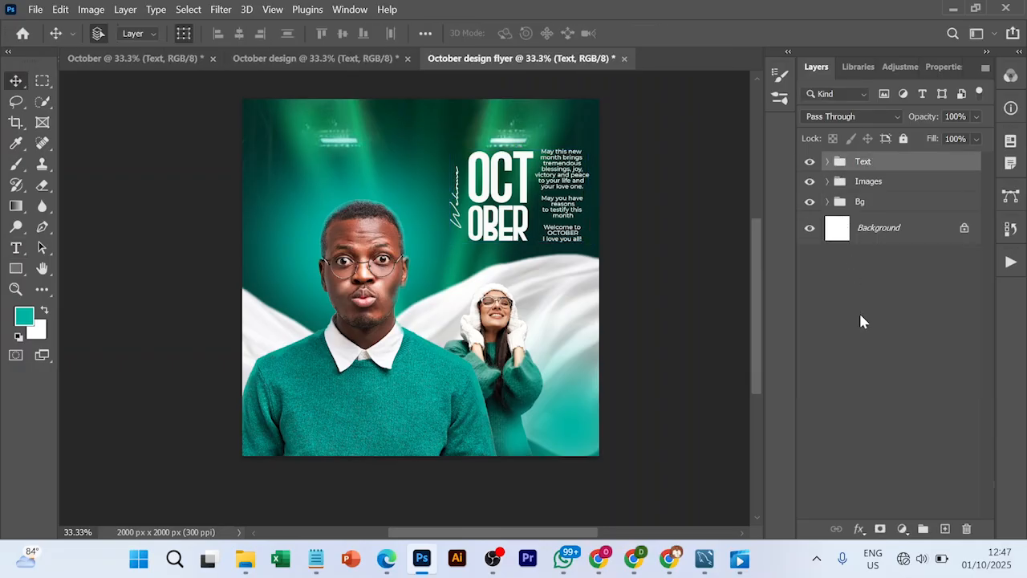
- Place the green smoke image 99ab4b8f95361c627ea72bc20dc973bf from the Resource file folder above the stage lights layer in the Bg group
{"action": "left_click", "coordinate": [827, 202]}
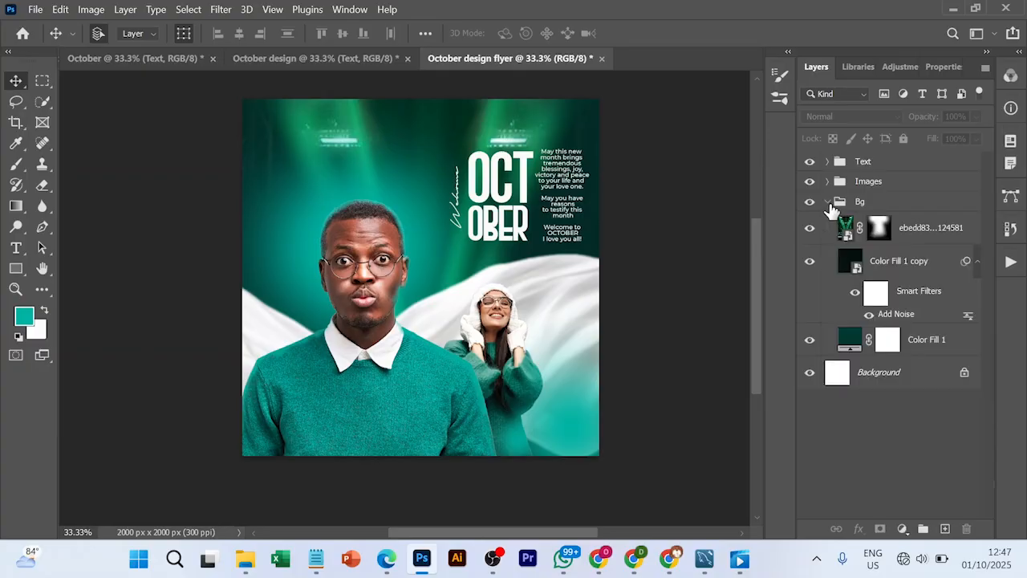
{"action": "left_click", "coordinate": [918, 230]}
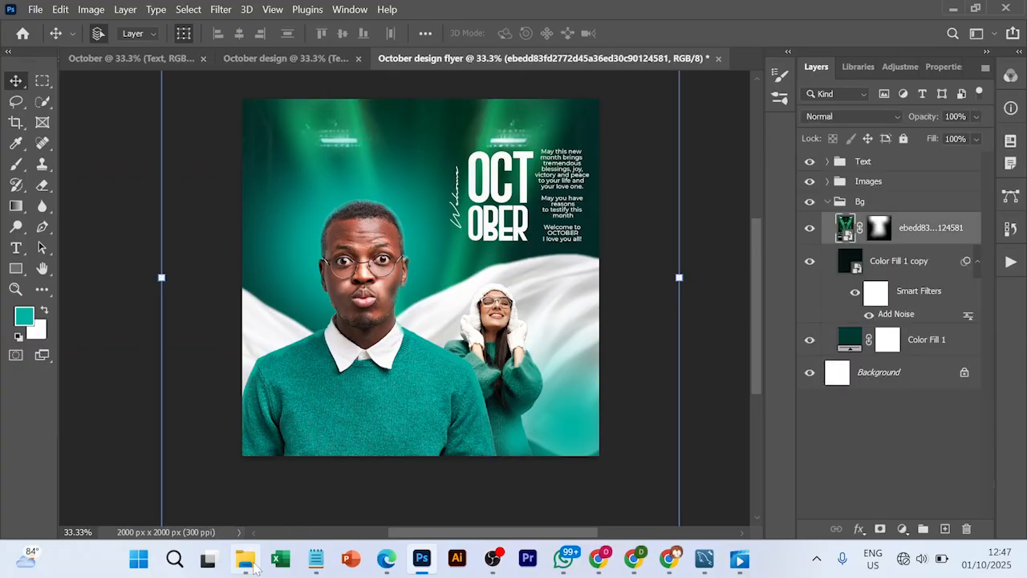
{"action": "mouse_move", "coordinate": [252, 566]}
{"action": "left_click", "coordinate": [221, 473]}
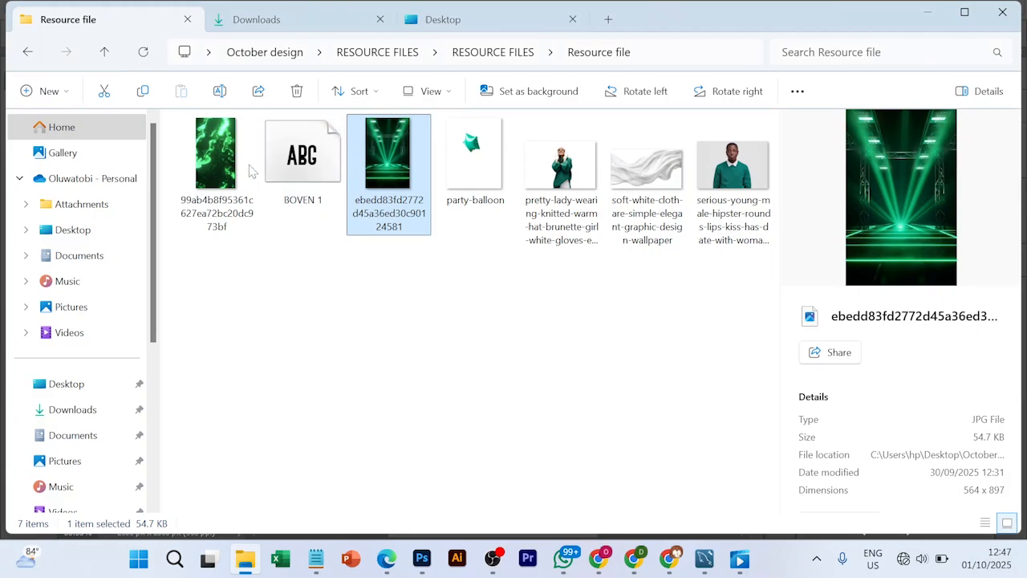
{"action": "left_click_drag", "start_coordinate": [244, 171], "coordinate": [469, 261]}
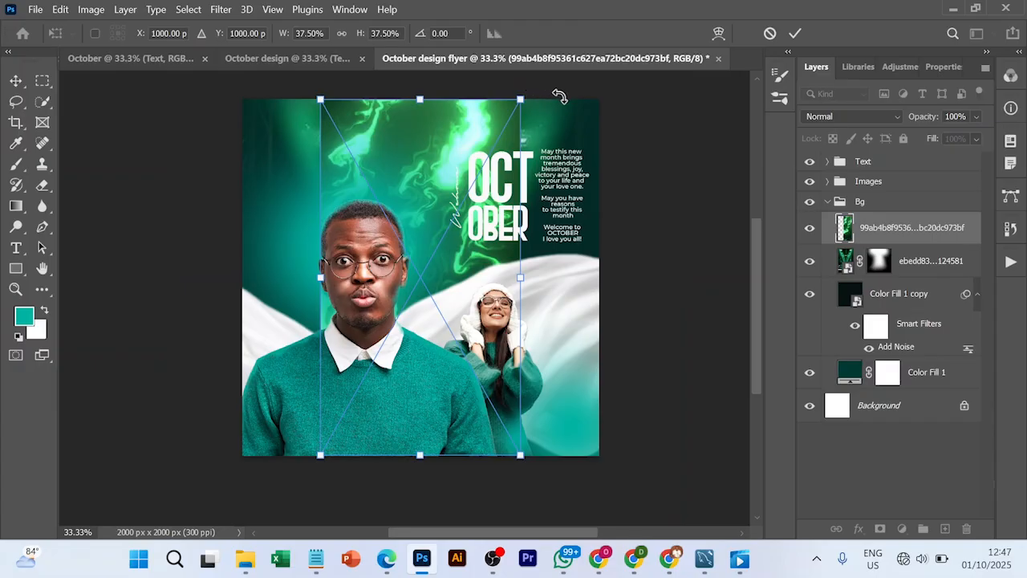
- Rotate the smoke image 90°, scale it to 43.61%, and place it across the upper part of the canvas
{"action": "left_click_drag", "start_coordinate": [553, 374], "coordinate": [424, 440]}
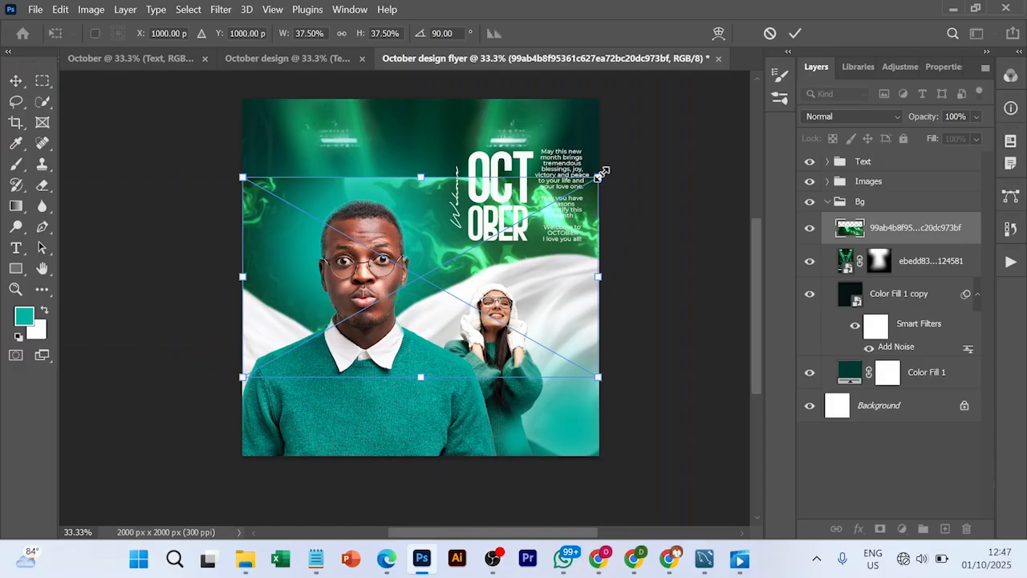
{"action": "left_click_drag", "start_coordinate": [604, 174], "coordinate": [619, 152]}
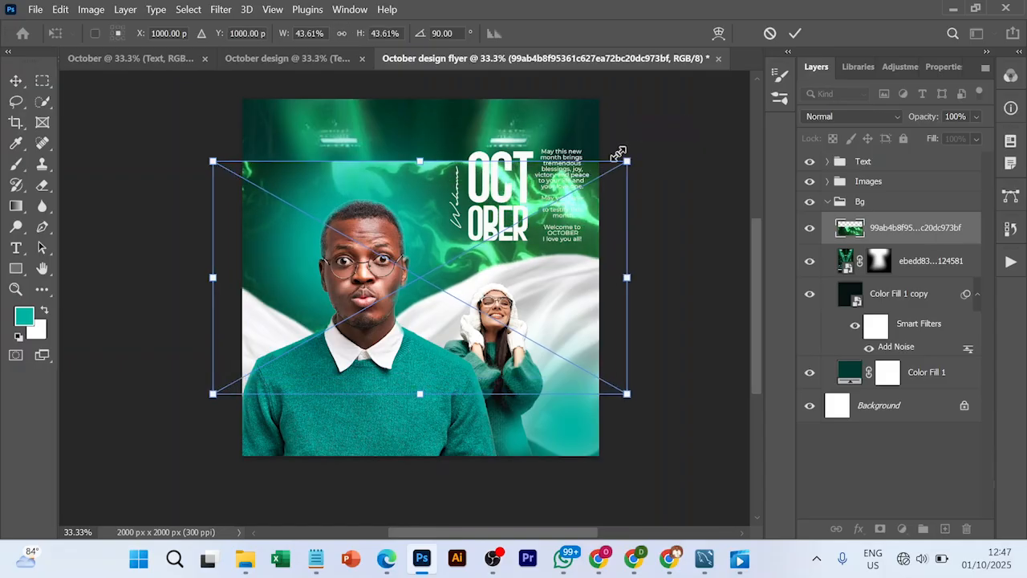
{"action": "left_click_drag", "start_coordinate": [420, 187], "coordinate": [429, 126]}
{"action": "left_click", "coordinate": [795, 33]}
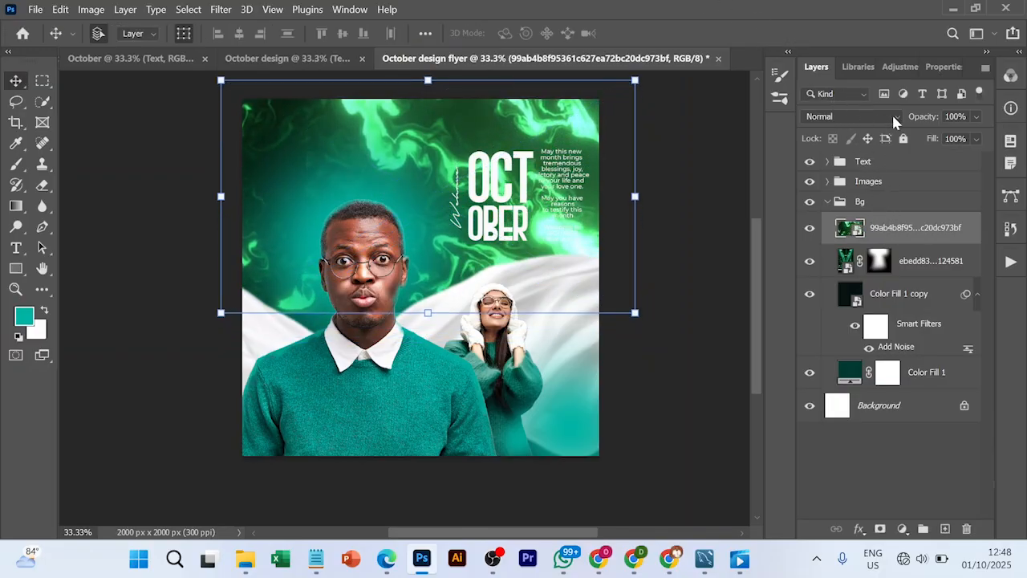
- Set the smoke layer's blend mode to Overlay and add a layer mask to it
{"action": "left_click", "coordinate": [897, 120]}
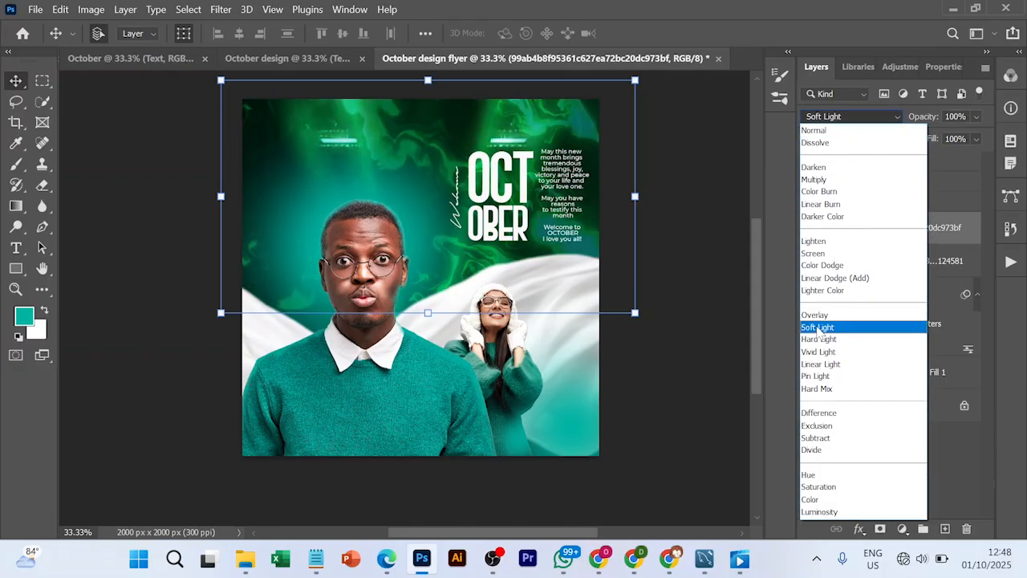
{"action": "left_click", "coordinate": [822, 315]}
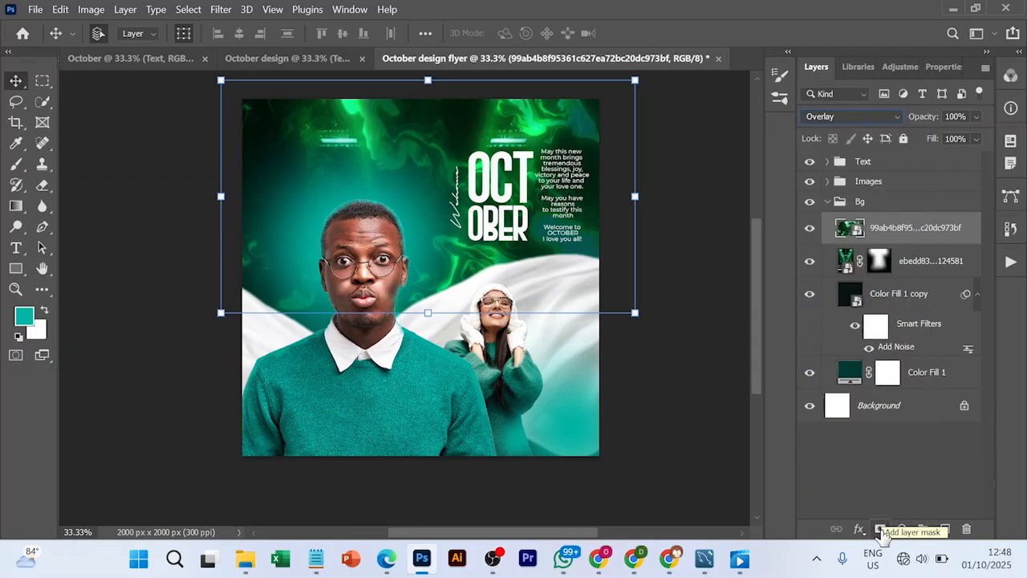
{"action": "left_click", "coordinate": [880, 530]}
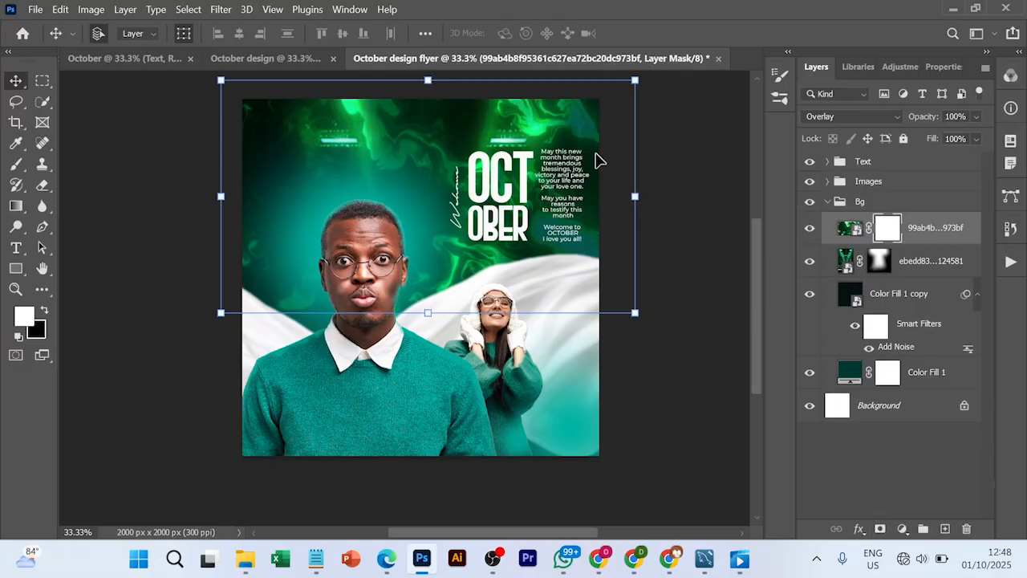
- Enlarge the brush to 600 px and paint black on the smoke layer's mask over the flyer's upper-right corner
{"action": "key", "text": "b"}
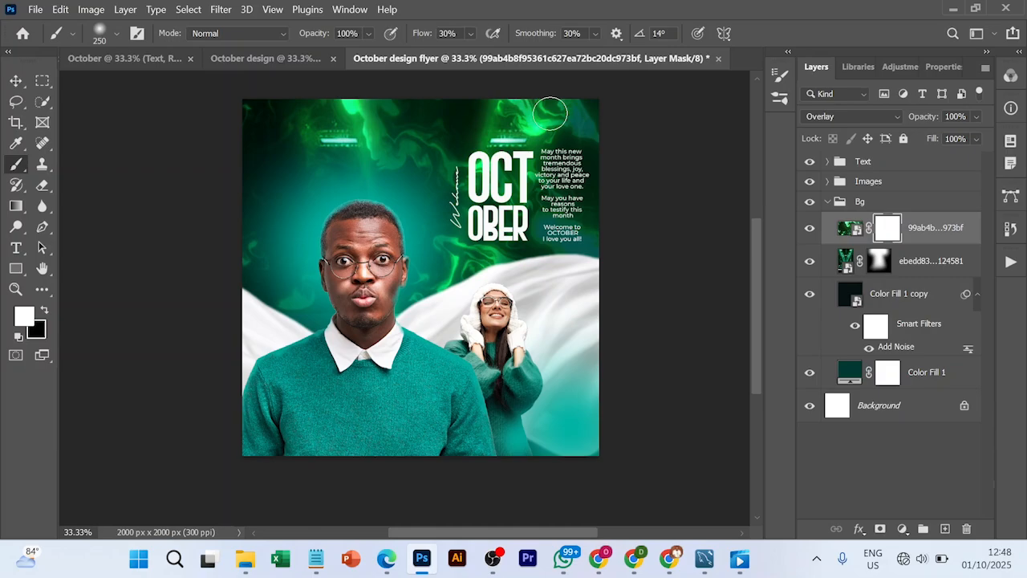
{"action": "key", "text": "bracketright"}
{"action": "key", "text": "bracketright"}
{"action": "key", "text": "bracketright"}
{"action": "key", "text": "bracketright"}
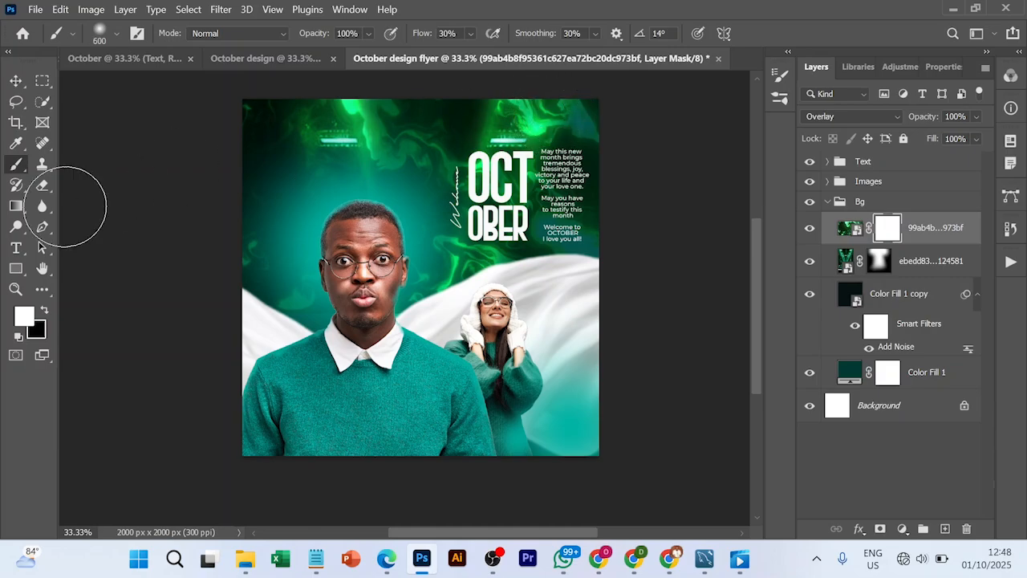
{"action": "left_click", "coordinate": [44, 312]}
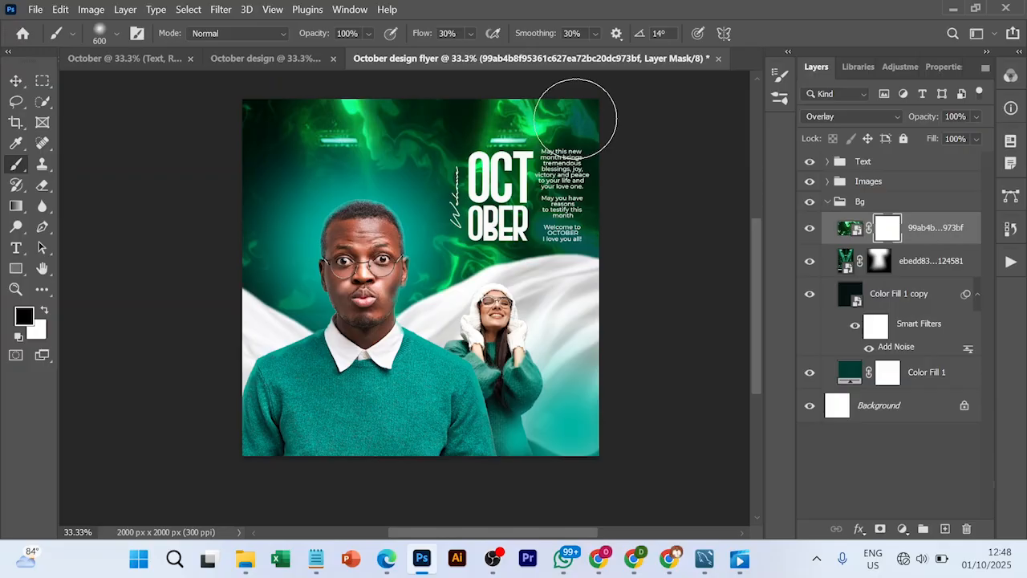
{"action": "mouse_move", "coordinate": [575, 118]}
{"action": "left_mouse_down"}
{"action": "mouse_move", "coordinate": [532, 107]}
{"action": "mouse_move", "coordinate": [509, 116]}
{"action": "left_mouse_up"}
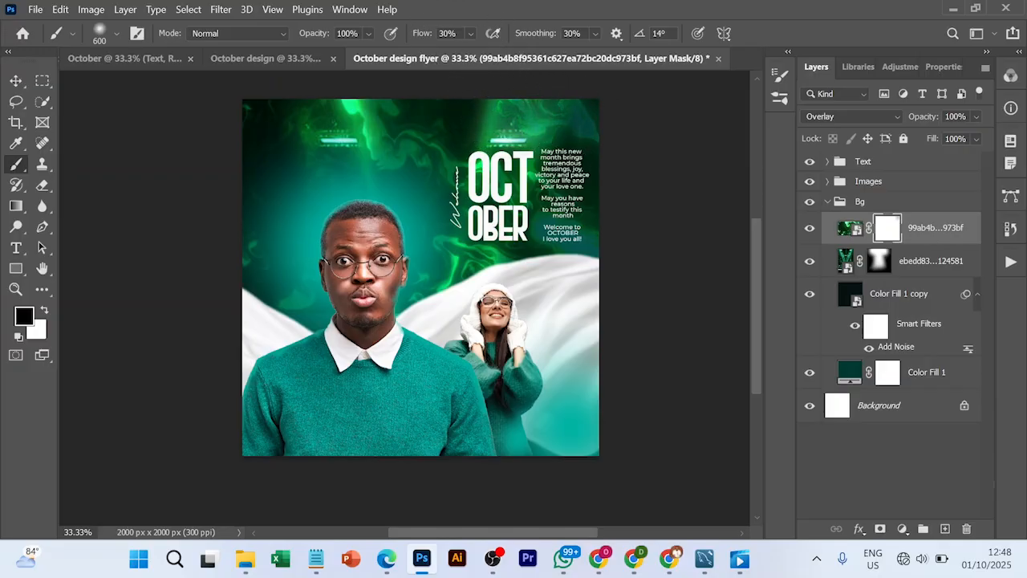
- Set the brush flow to 100% and paint black on the smoke layer's mask along the flyer's whole upper edge
{"action": "left_click", "coordinate": [470, 34]}
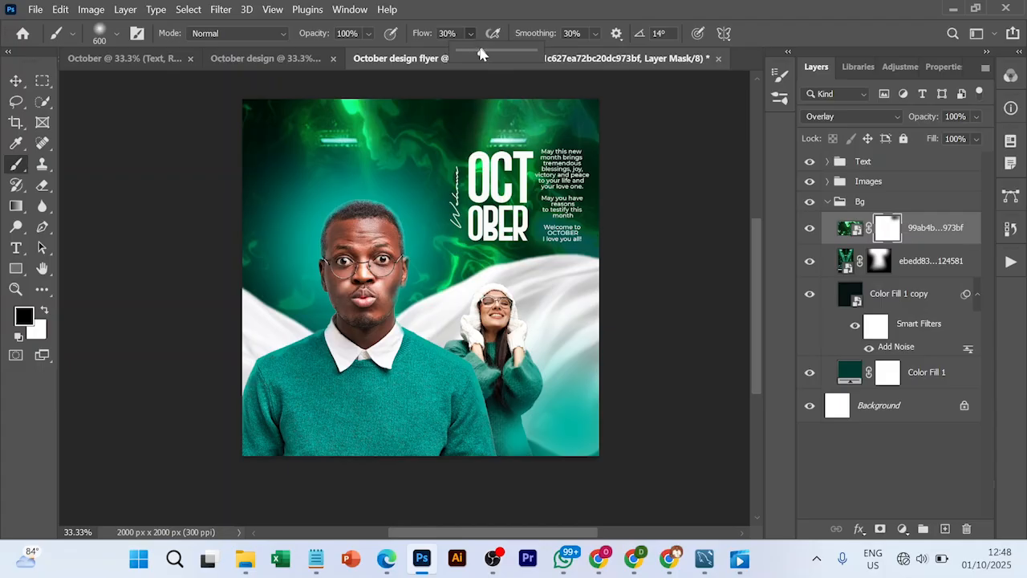
{"action": "left_click_drag", "start_coordinate": [503, 53], "coordinate": [583, 66]}
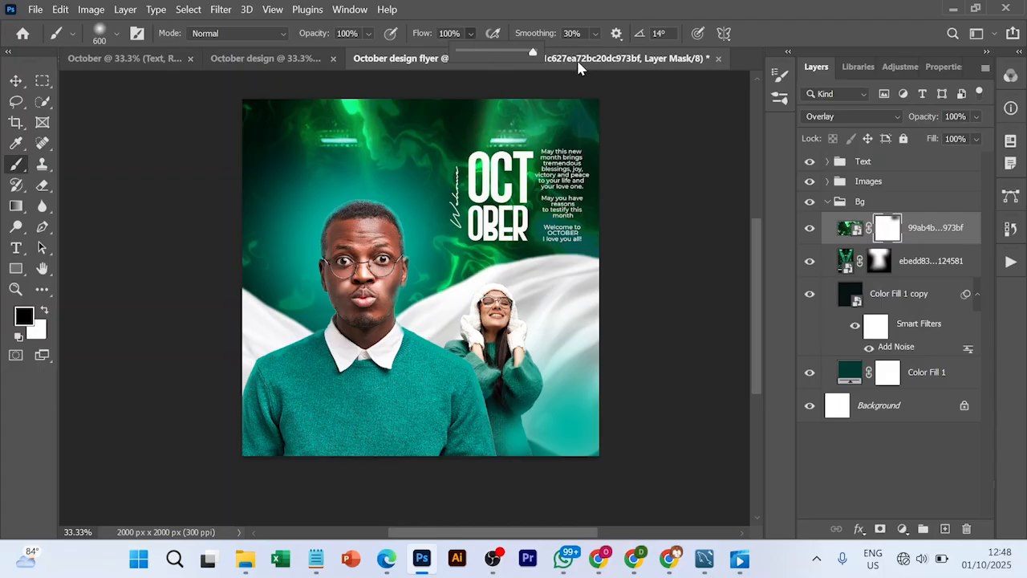
{"action": "left_click", "coordinate": [598, 115]}
{"action": "left_click", "coordinate": [581, 116]}
{"action": "left_click", "coordinate": [557, 116]}
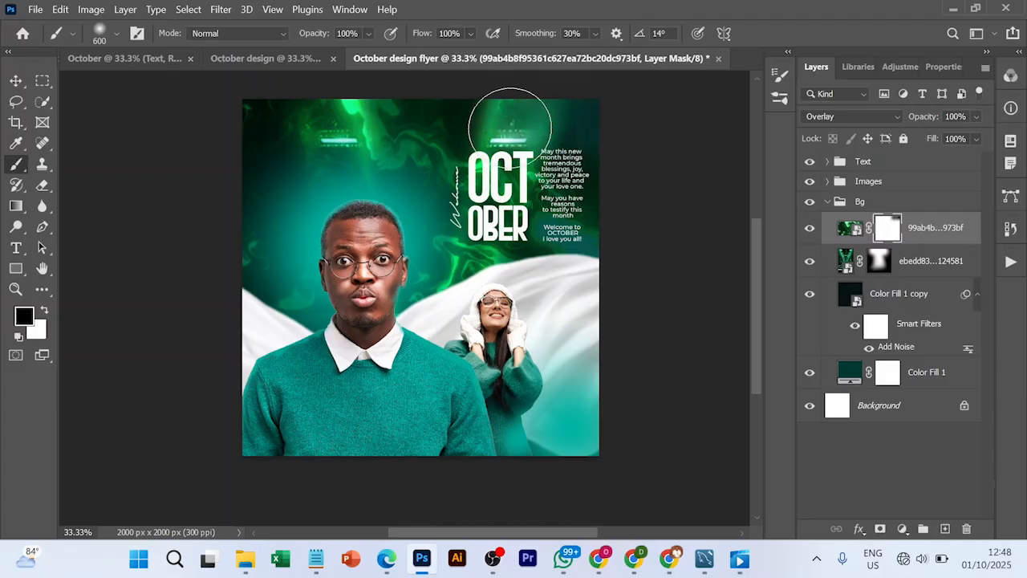
{"action": "mouse_move", "coordinate": [494, 124]}
{"action": "left_mouse_down"}
{"action": "mouse_move", "coordinate": [339, 121]}
{"action": "mouse_move", "coordinate": [299, 145]}
{"action": "mouse_move", "coordinate": [271, 135]}
{"action": "mouse_move", "coordinate": [490, 110]}
{"action": "mouse_move", "coordinate": [543, 116]}
{"action": "mouse_move", "coordinate": [409, 136]}
{"action": "mouse_move", "coordinate": [320, 107]}
{"action": "mouse_move", "coordinate": [279, 114]}
{"action": "left_mouse_up"}
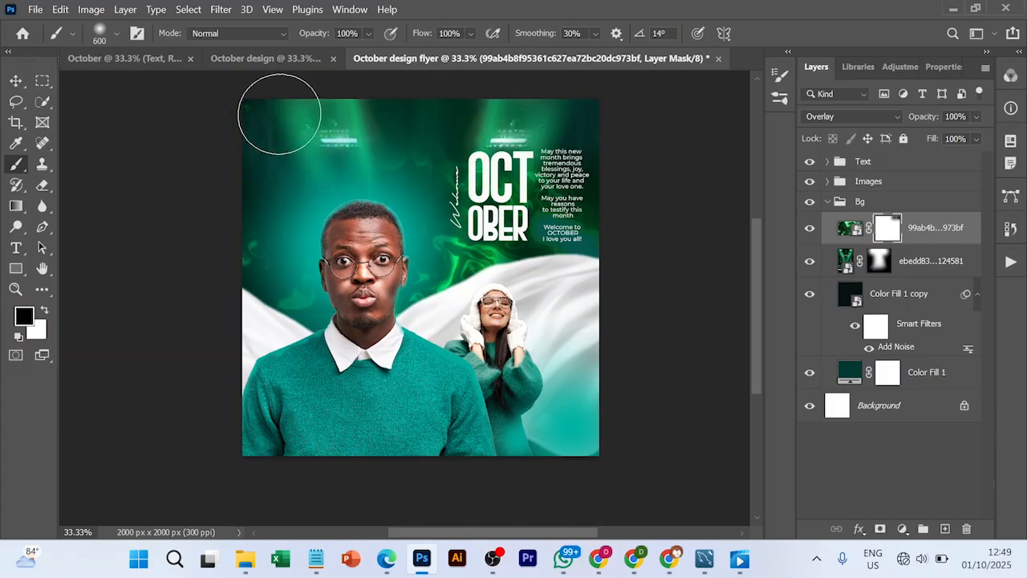
{"action": "key", "text": "v"}
{"action": "left_click", "coordinate": [692, 246]}
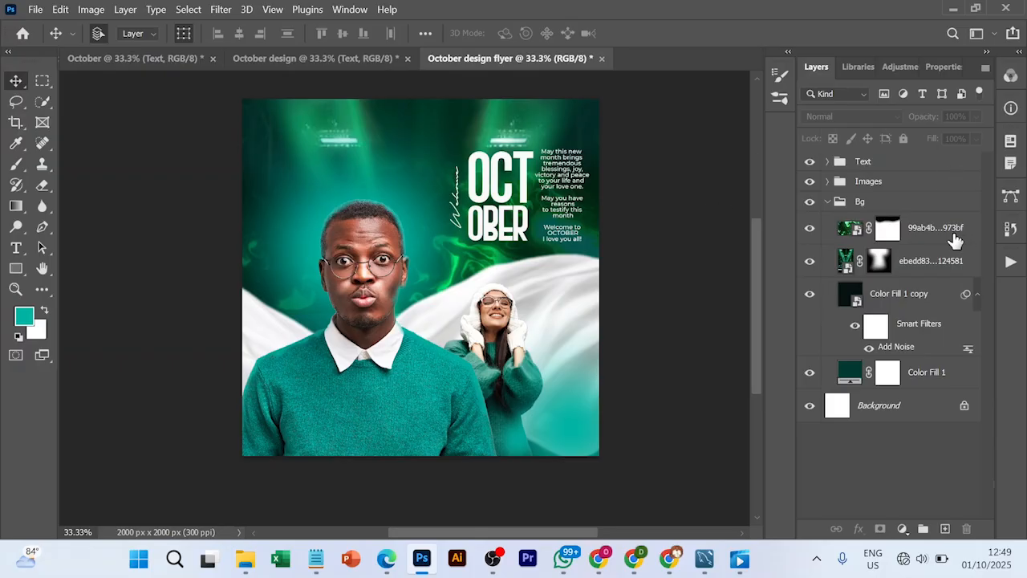
- Keep the smoke layer at the top of the Bg group and lower its opacity to 77%
{"action": "left_click_drag", "start_coordinate": [955, 241], "coordinate": [953, 120]}
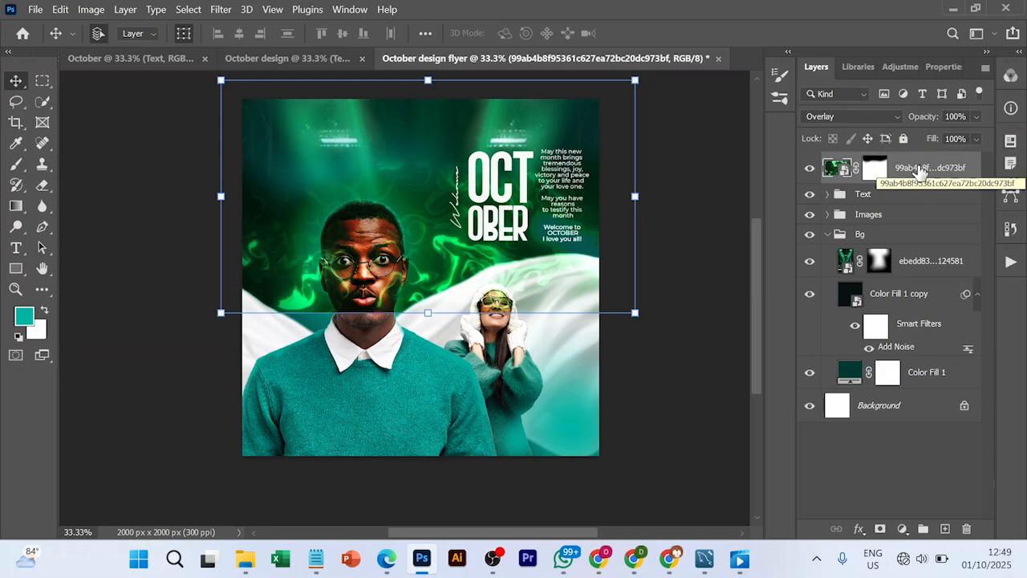
{"action": "left_click_drag", "start_coordinate": [919, 169], "coordinate": [917, 259]}
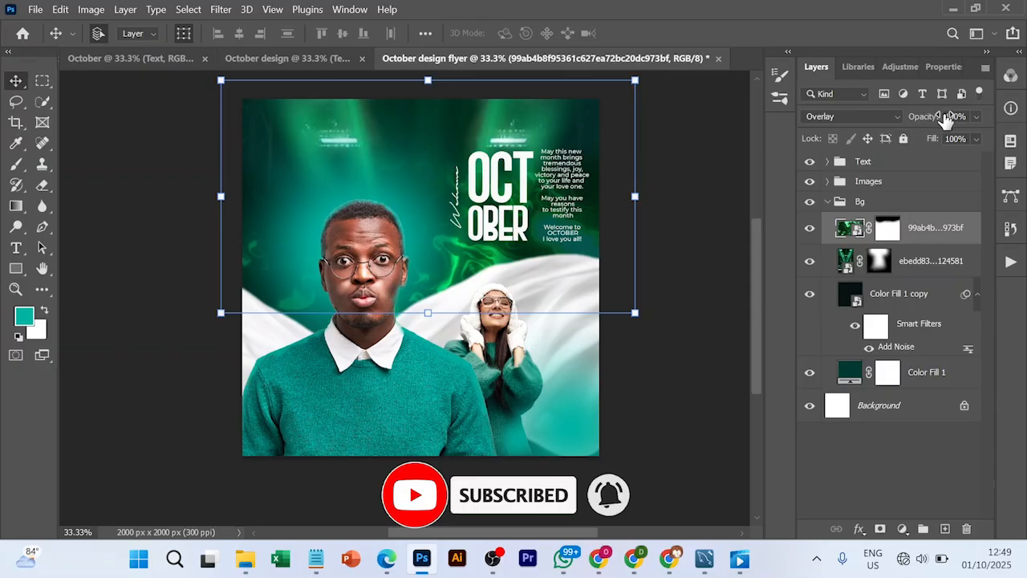
{"action": "left_click_drag", "start_coordinate": [977, 122], "coordinate": [963, 138]}
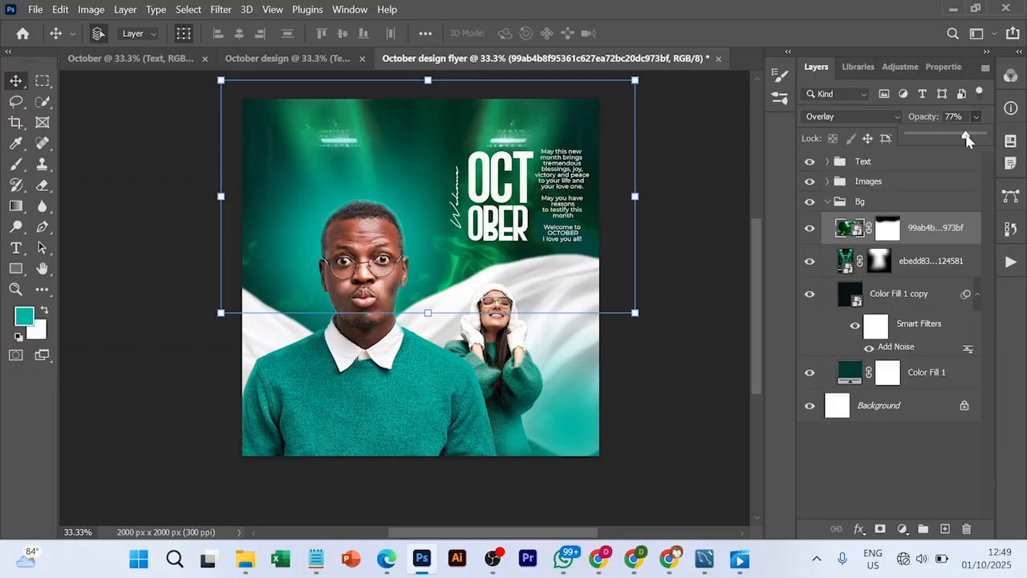
{"action": "left_click", "coordinate": [697, 363]}
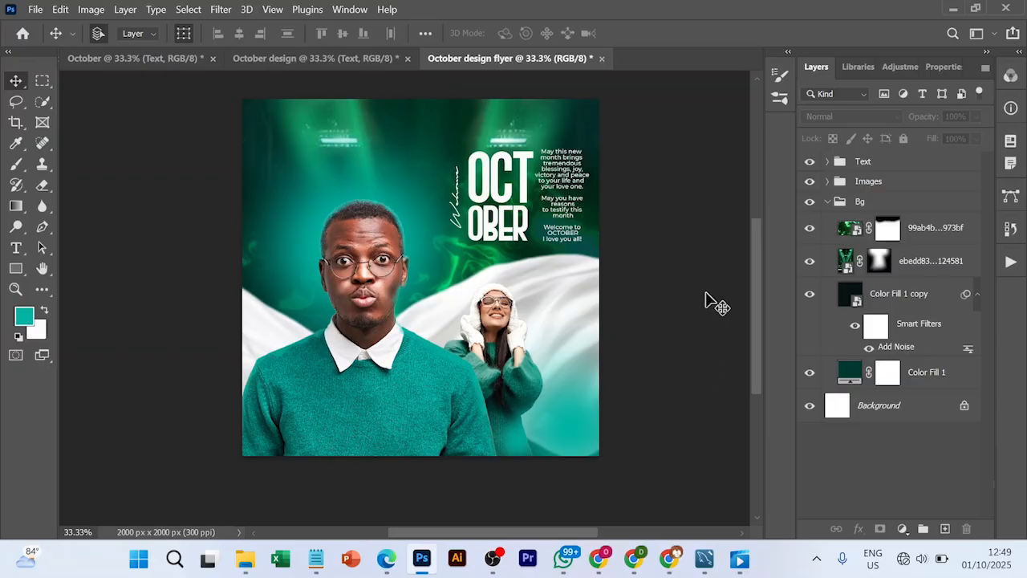
- Place the party-balloon image from the Resource file folder above the Text group, with the balloon in the flyer's upper-left corner
{"action": "left_click", "coordinate": [828, 201]}
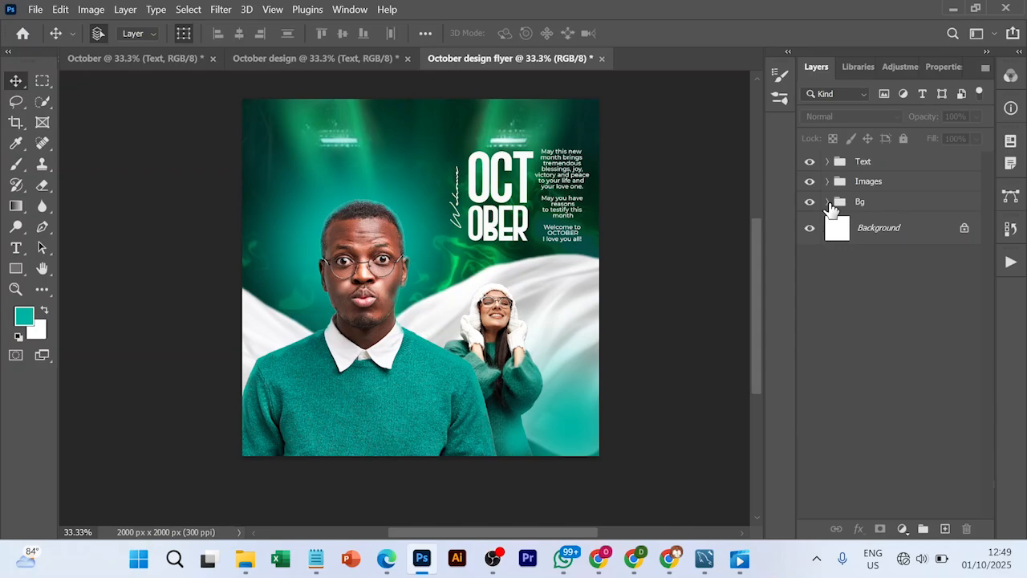
{"action": "left_click", "coordinate": [823, 161]}
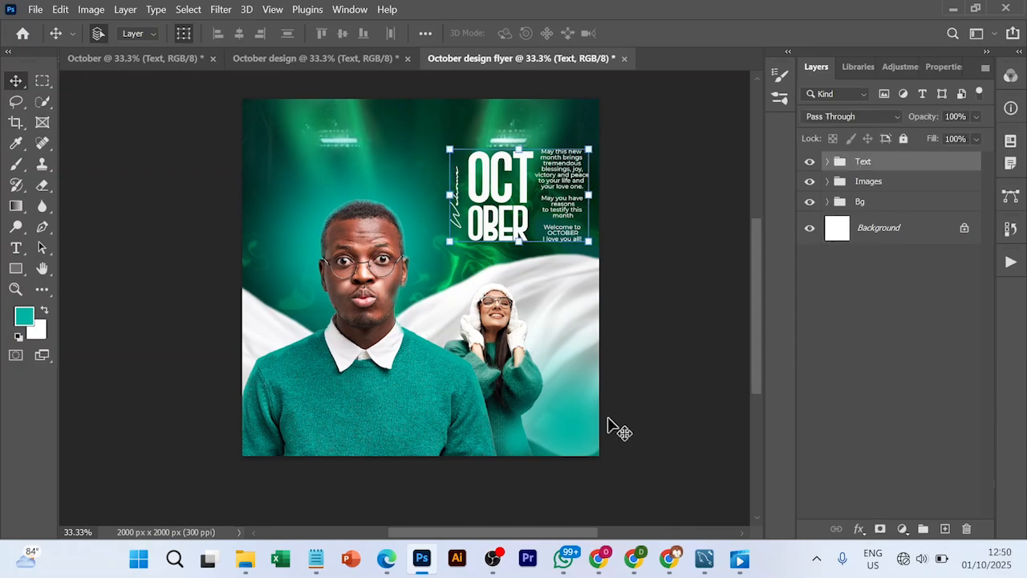
{"action": "mouse_move", "coordinate": [245, 559]}
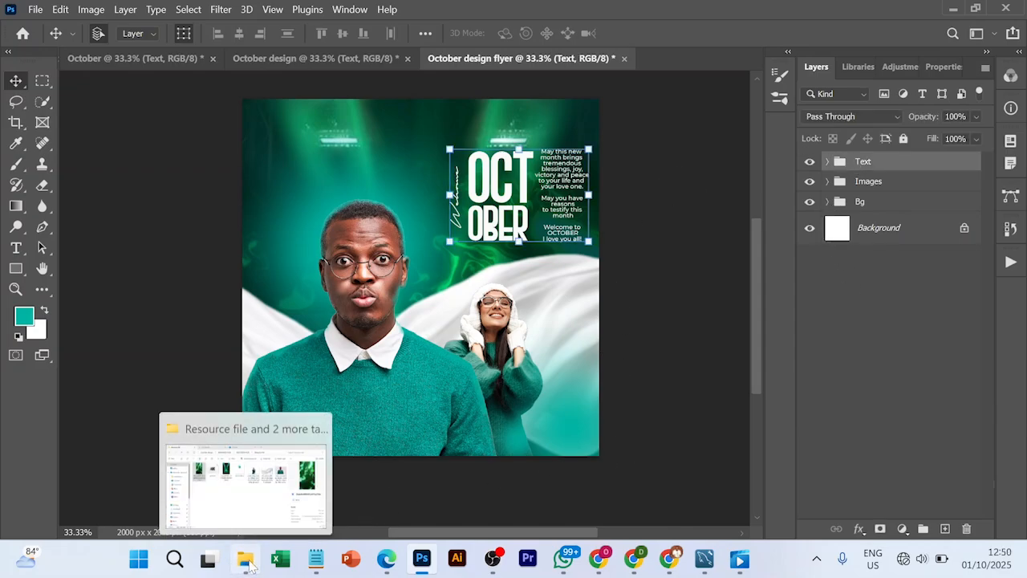
{"action": "left_click", "coordinate": [309, 474]}
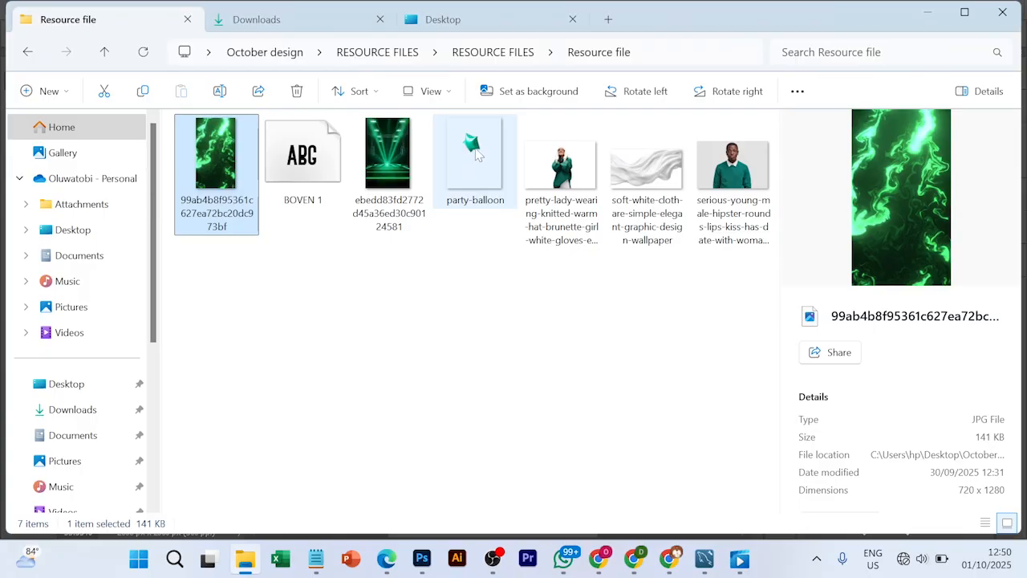
{"action": "left_click_drag", "start_coordinate": [477, 155], "coordinate": [414, 521]}
{"action": "left_click_drag", "start_coordinate": [325, 223], "coordinate": [306, 192]}
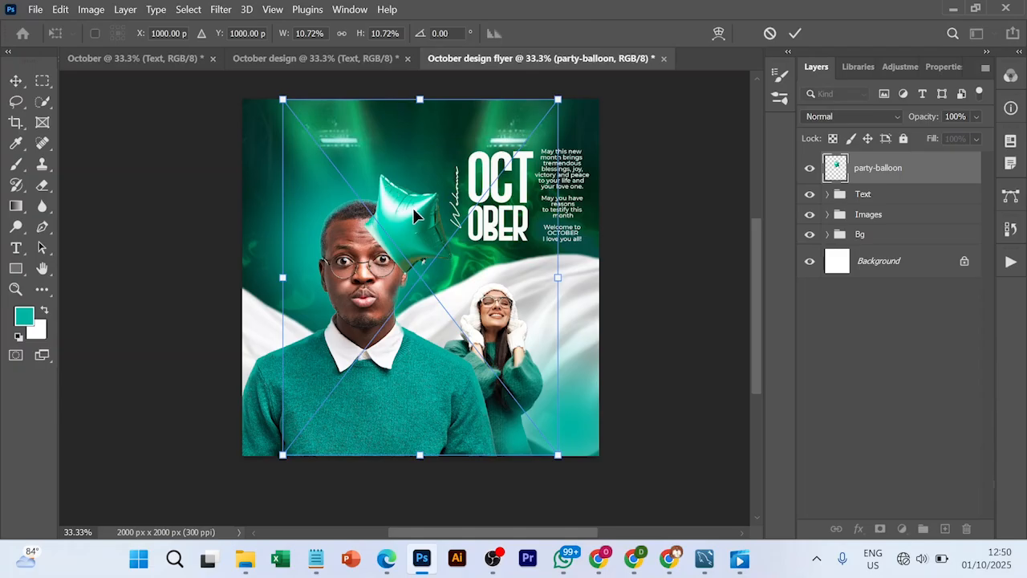
{"action": "left_click_drag", "start_coordinate": [361, 198], "coordinate": [293, 149]}
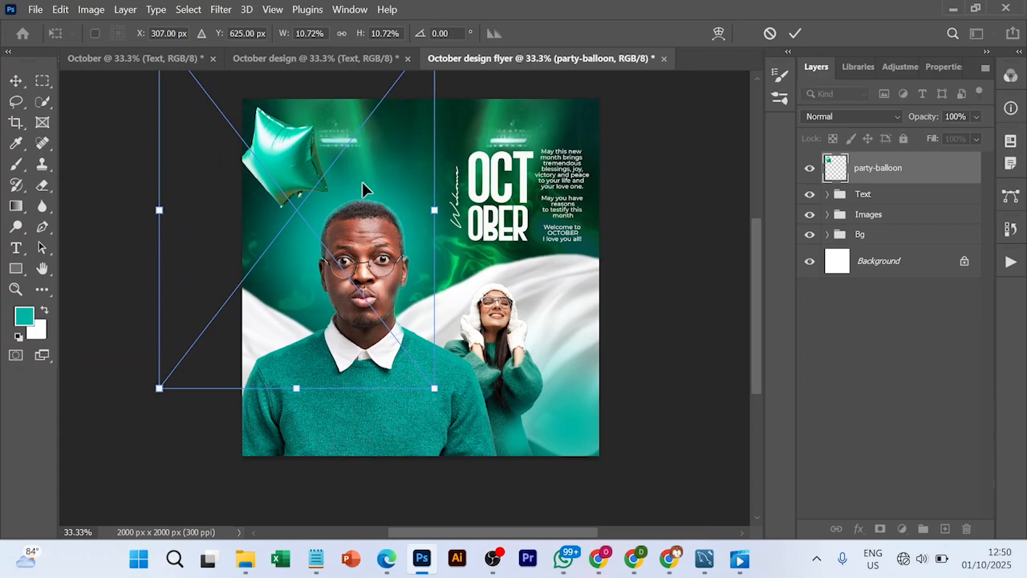
{"action": "left_click_drag", "start_coordinate": [282, 157], "coordinate": [288, 160]}
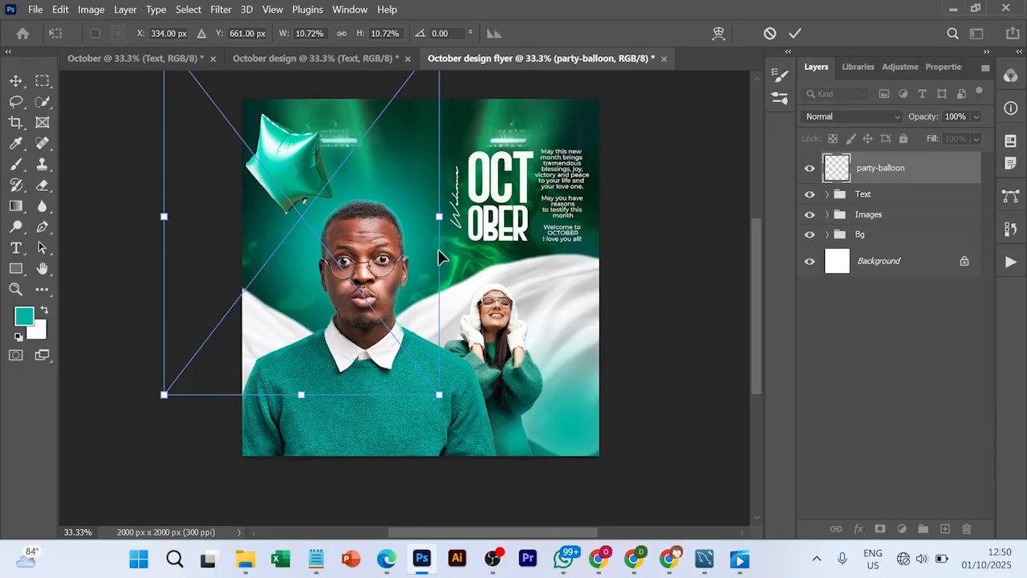
{"action": "left_click", "coordinate": [799, 34]}
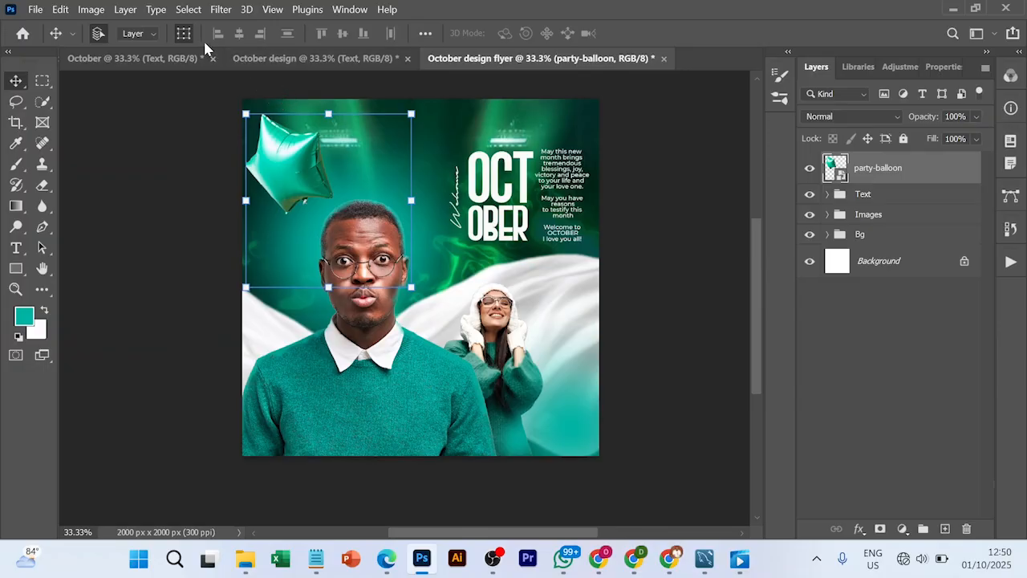
- Apply a Gaussian Blur smart filter to the party-balloon layer so the balloon looks out of focus
{"action": "left_click", "coordinate": [222, 10]}
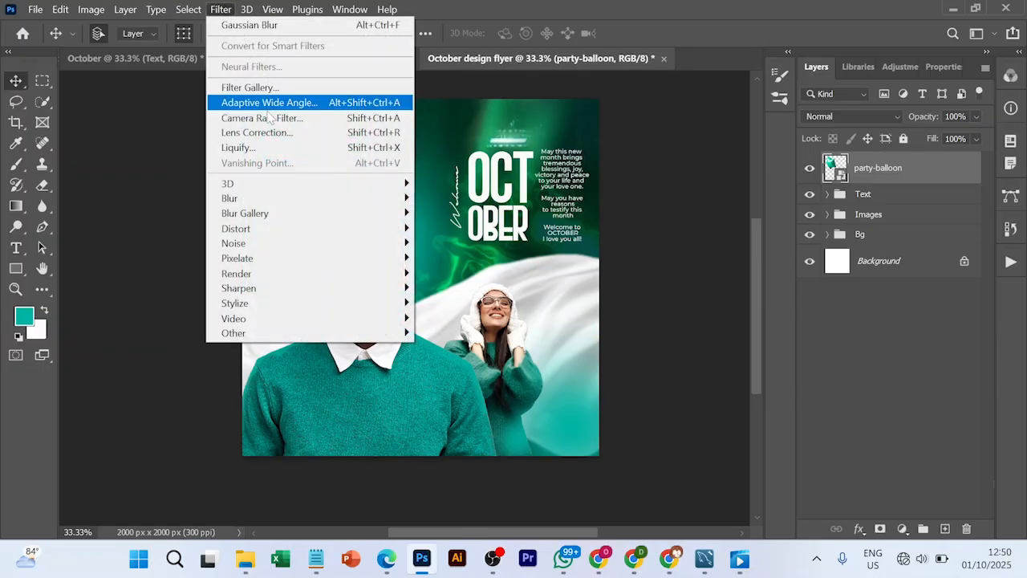
{"action": "mouse_move", "coordinate": [275, 203]}
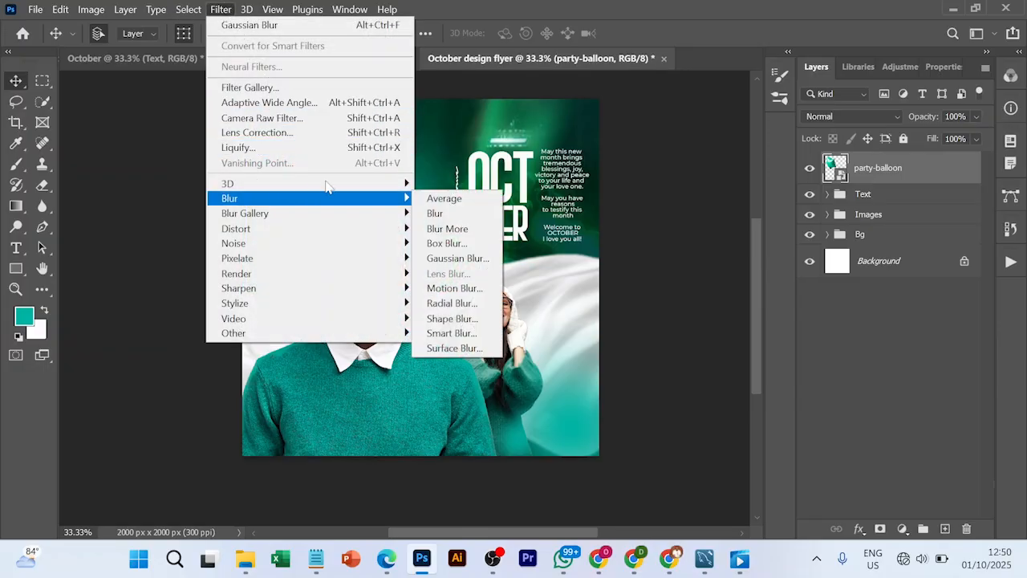
{"action": "left_click", "coordinate": [458, 258]}
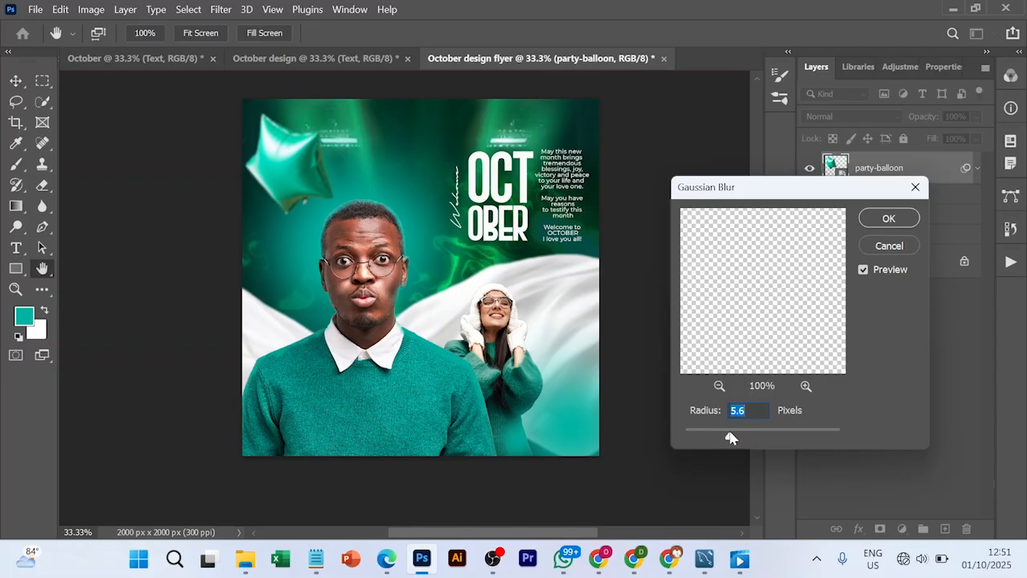
{"action": "left_click_drag", "start_coordinate": [732, 437], "coordinate": [746, 441]}
{"action": "left_click", "coordinate": [889, 222]}
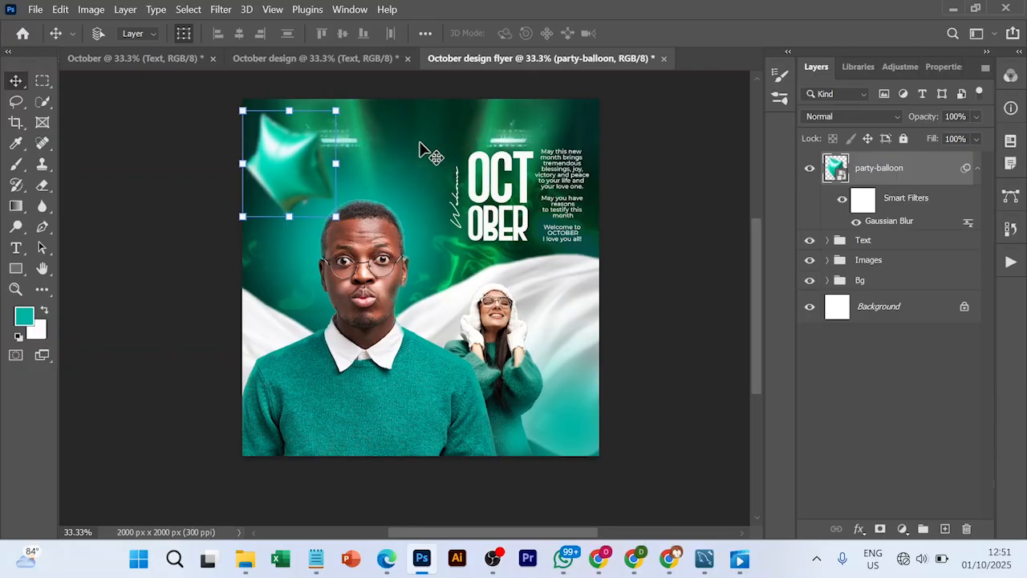
- Darken the balloon with a Curves adjustment on the RGB channel, using input 160 and output 108
{"action": "key", "text": "ctrl+m"}
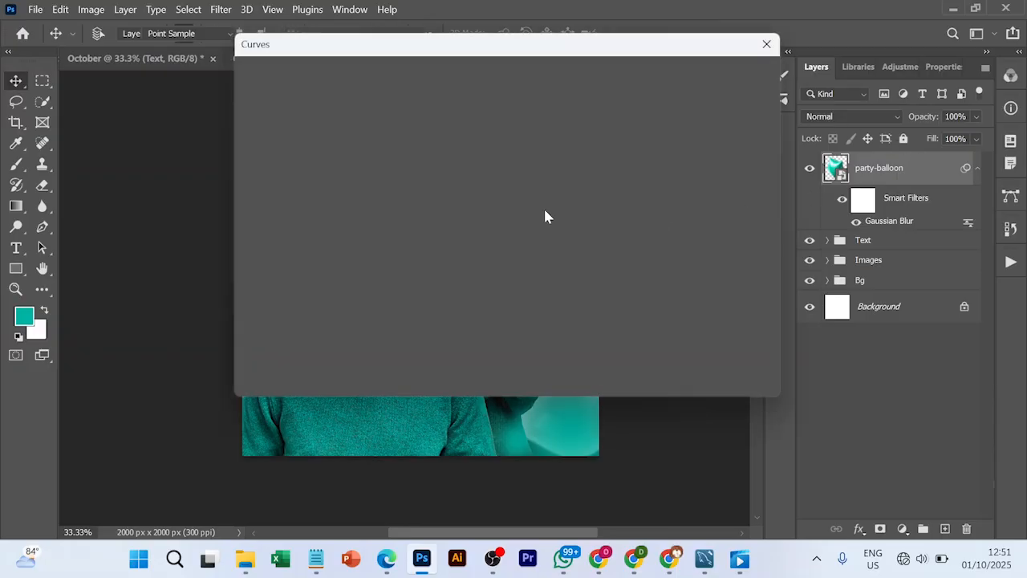
{"action": "left_click_drag", "start_coordinate": [488, 46], "coordinate": [832, 71]}
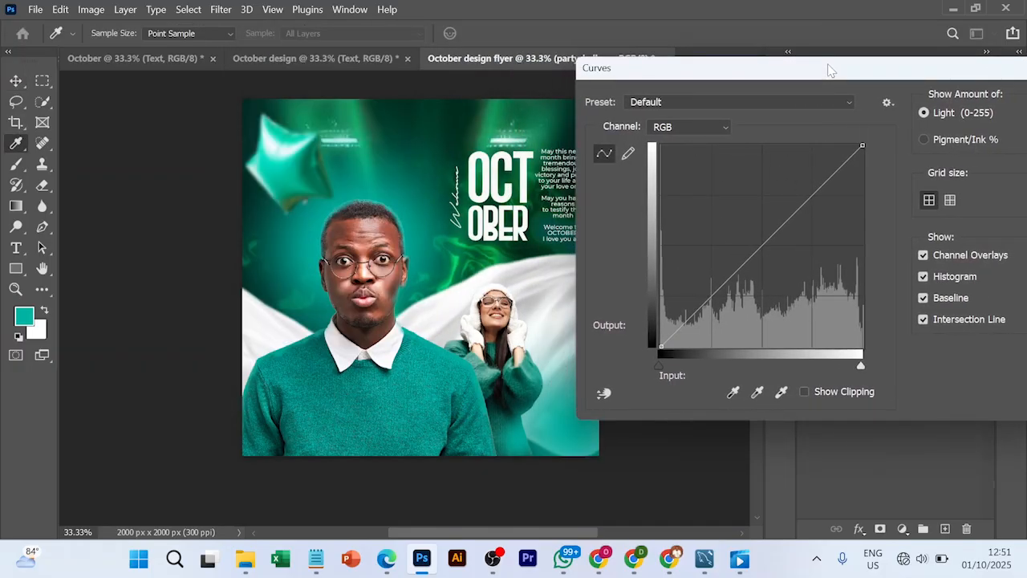
{"action": "left_click", "coordinate": [778, 259]}
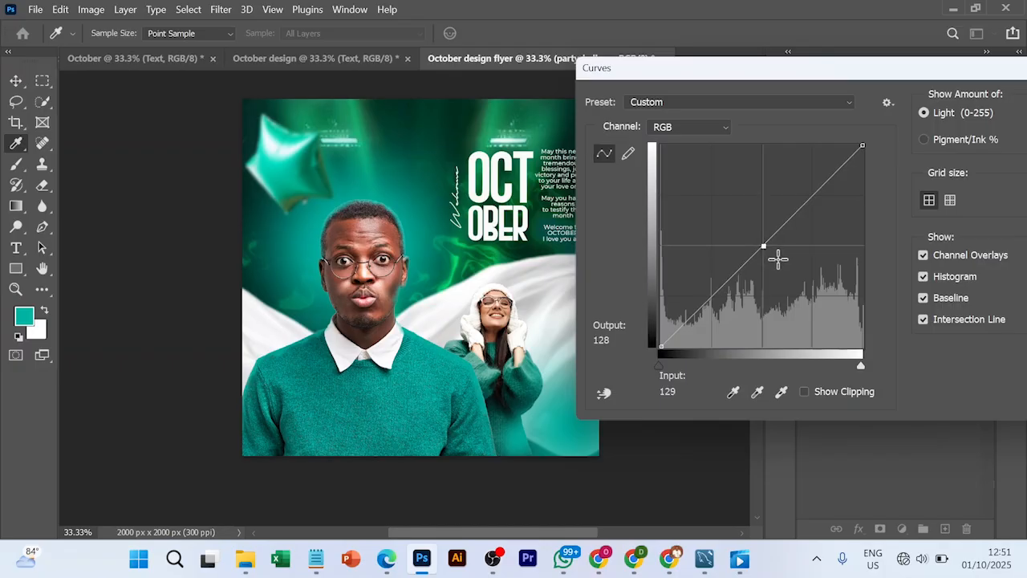
{"action": "left_click_drag", "start_coordinate": [763, 246], "coordinate": [790, 262]}
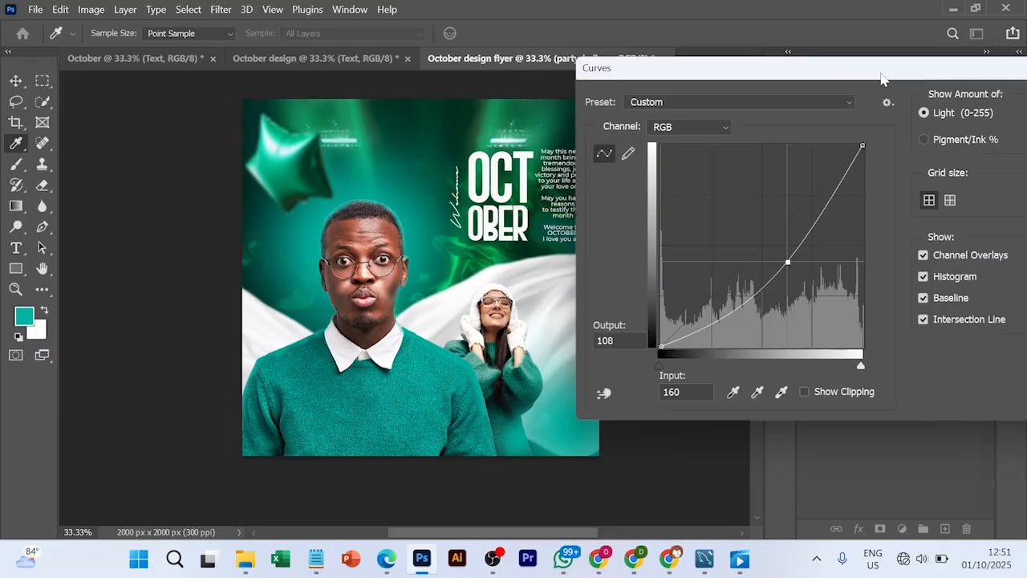
{"action": "left_click_drag", "start_coordinate": [882, 78], "coordinate": [809, 108]}
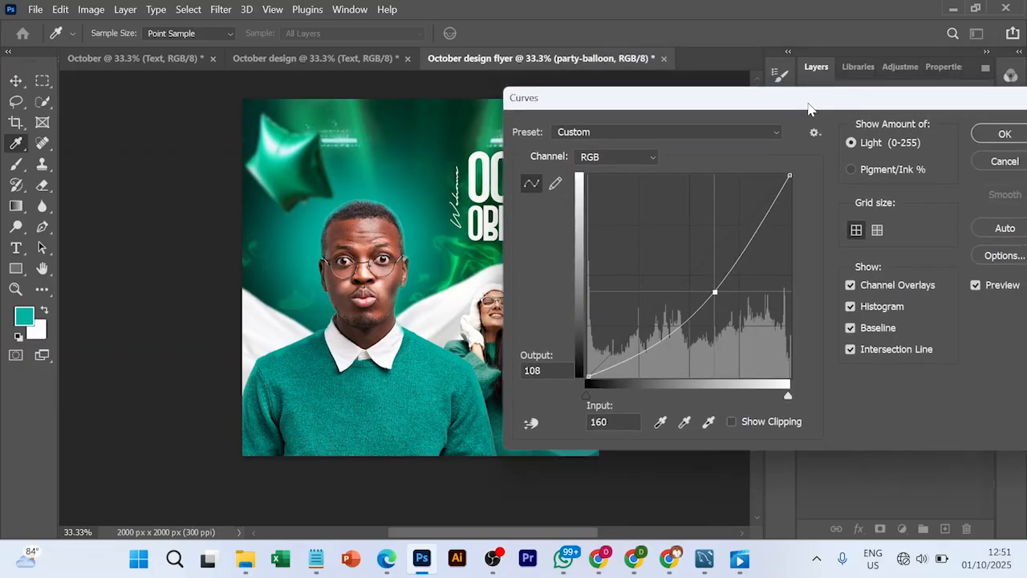
{"action": "left_click", "coordinate": [1007, 134]}
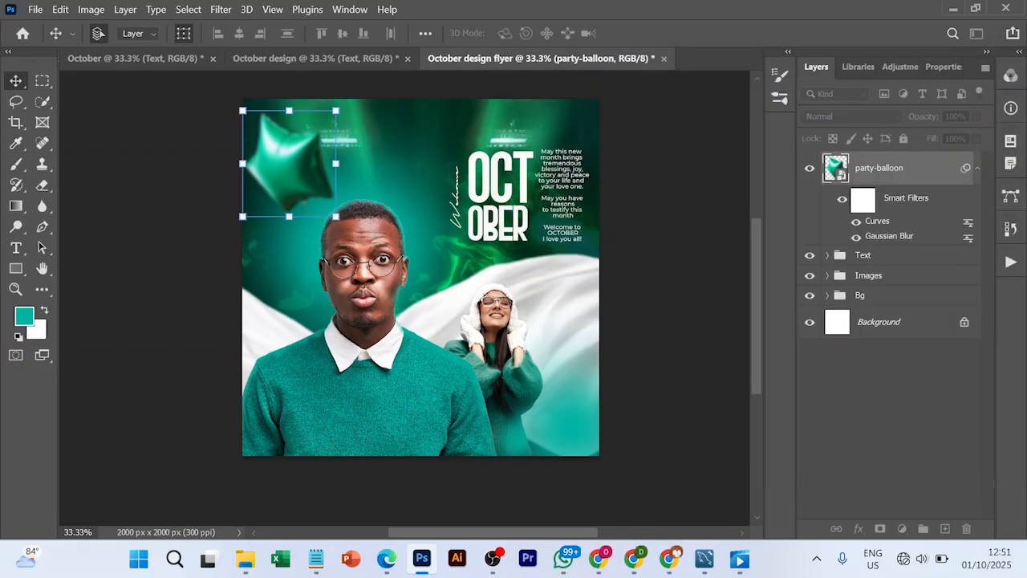
- Shift the balloon slightly past the flyer's left edge, and duplicate it to the right edge beside the lady
{"action": "left_click_drag", "start_coordinate": [270, 140], "coordinate": [272, 140]}
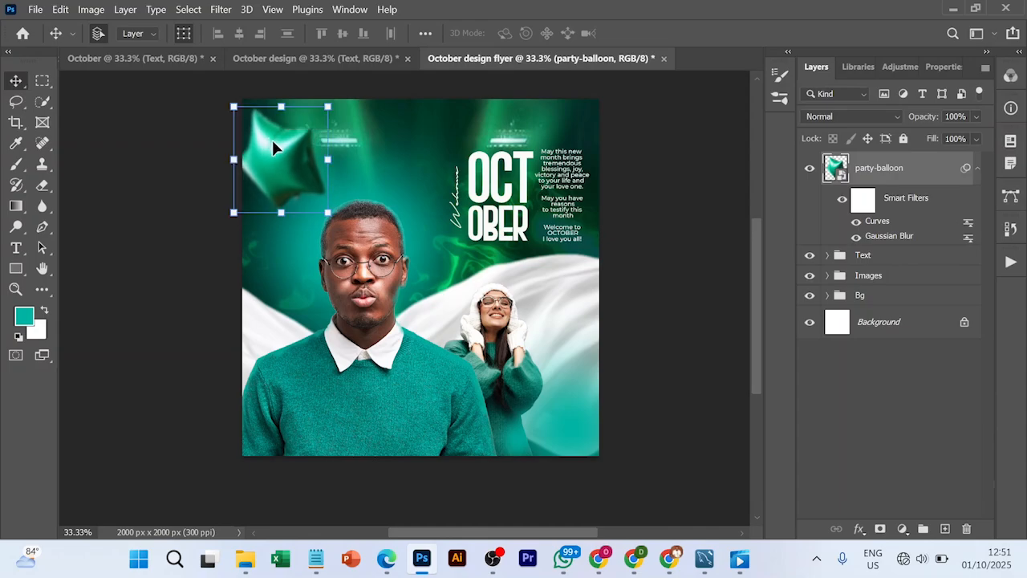
{"action": "key", "text": "ctrl+j"}
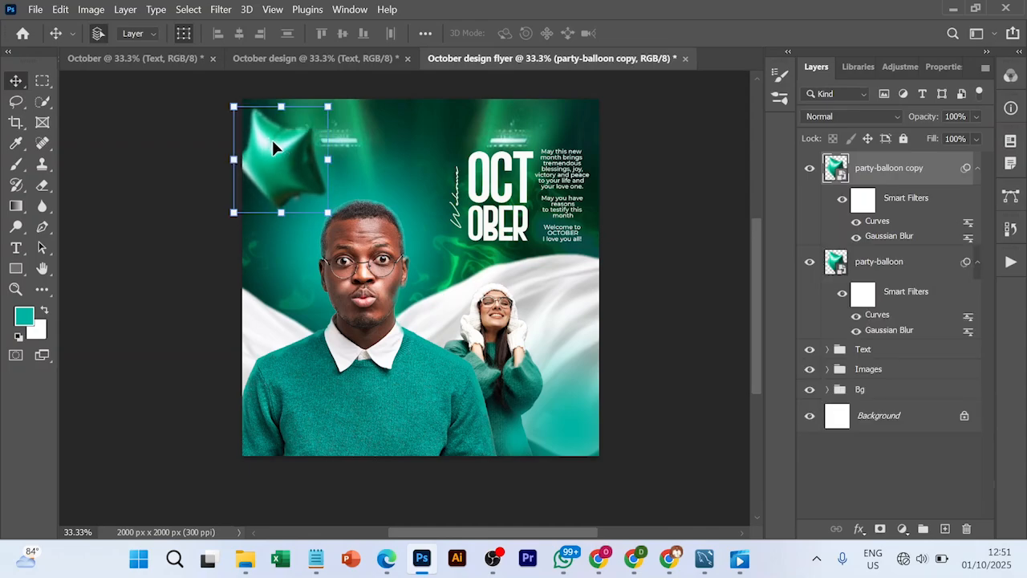
{"action": "left_click_drag", "start_coordinate": [545, 285], "coordinate": [570, 276]}
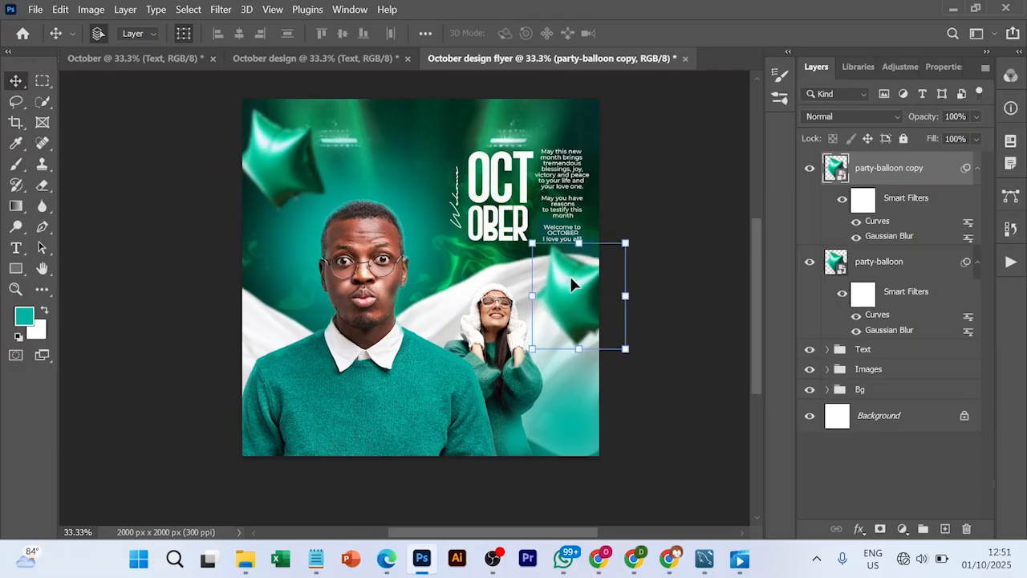
- Flip the balloon copy horizontally and nudge it slightly left toward the lady
{"action": "left_click", "coordinate": [56, 11]}
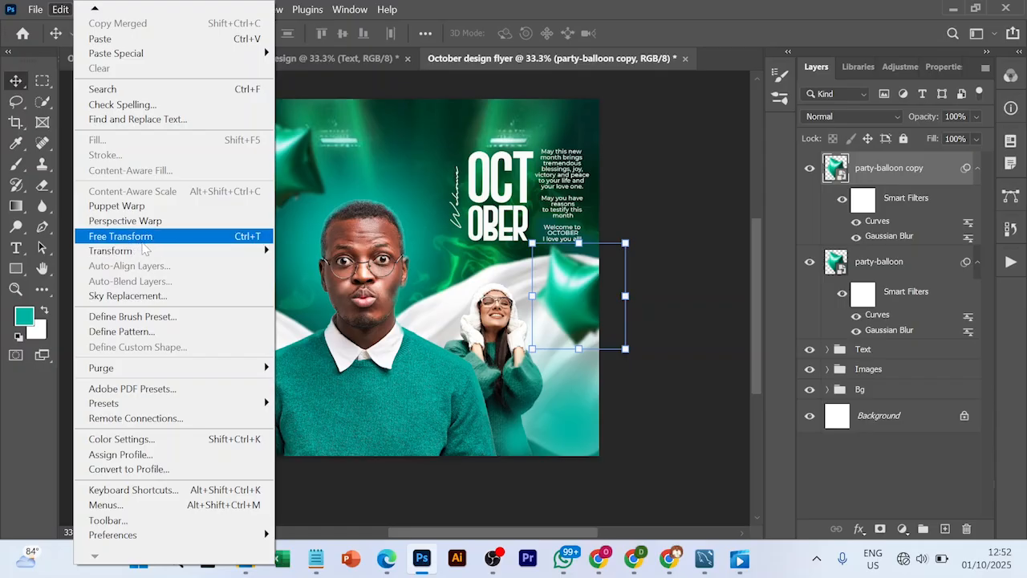
{"action": "left_click", "coordinate": [151, 251]}
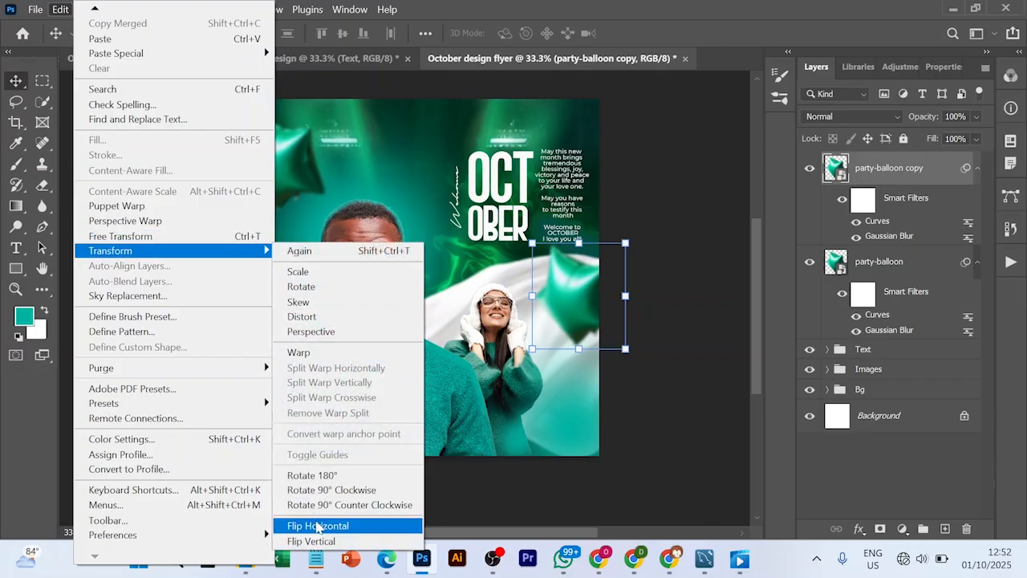
{"action": "left_click", "coordinate": [318, 526]}
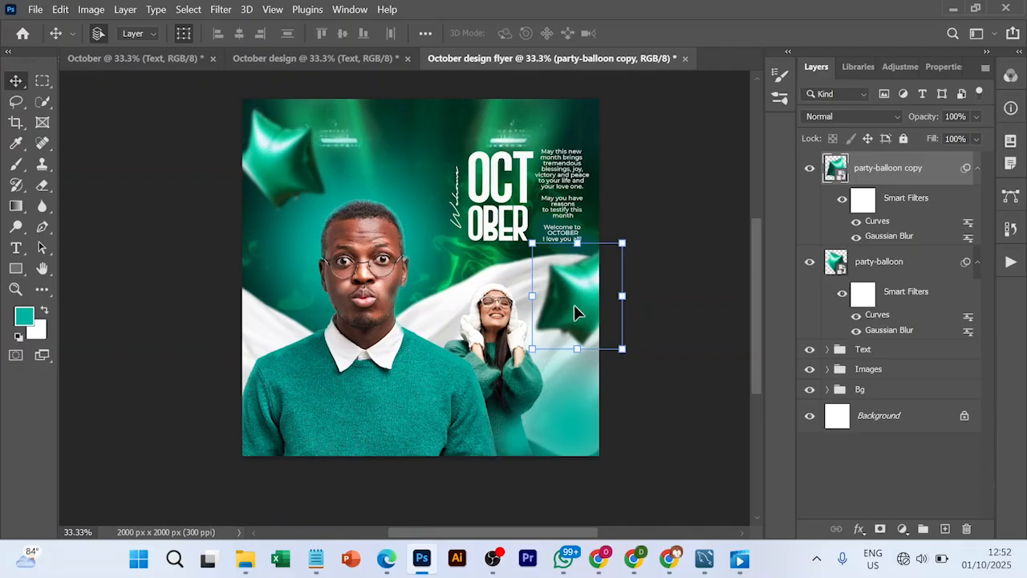
{"action": "left_click_drag", "start_coordinate": [574, 313], "coordinate": [570, 315]}
{"action": "left_click", "coordinate": [700, 262]}
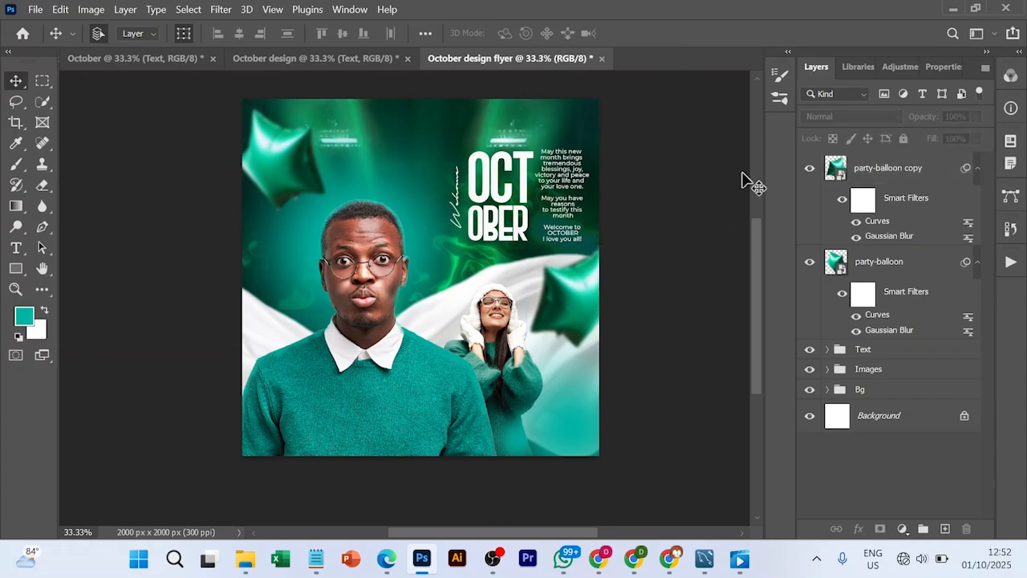
- Group the two party-balloon layers and name the group Balloon
{"action": "left_click", "coordinate": [903, 262]}
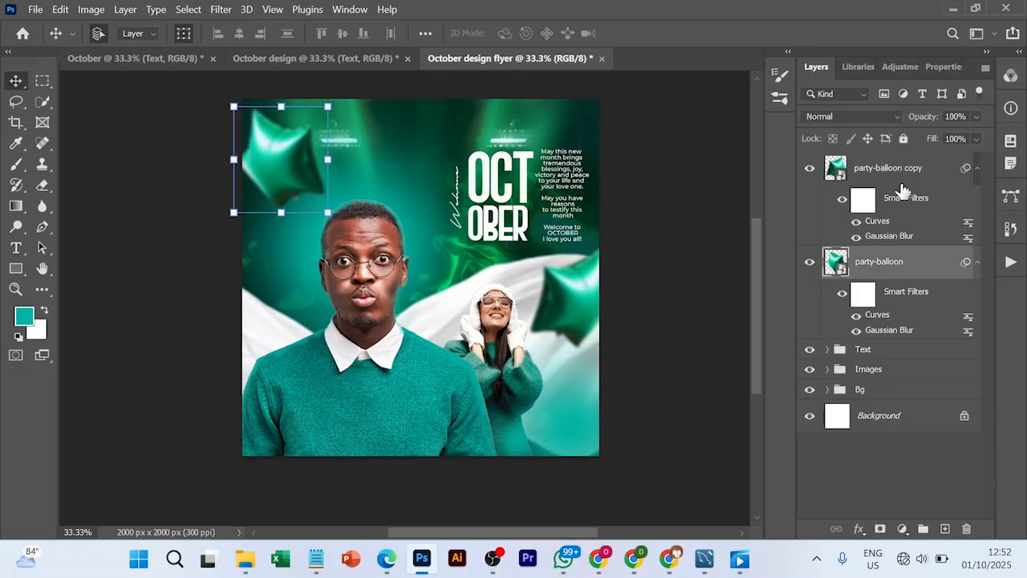
{"action": "left_click", "coordinate": [903, 166], "text": "shift"}
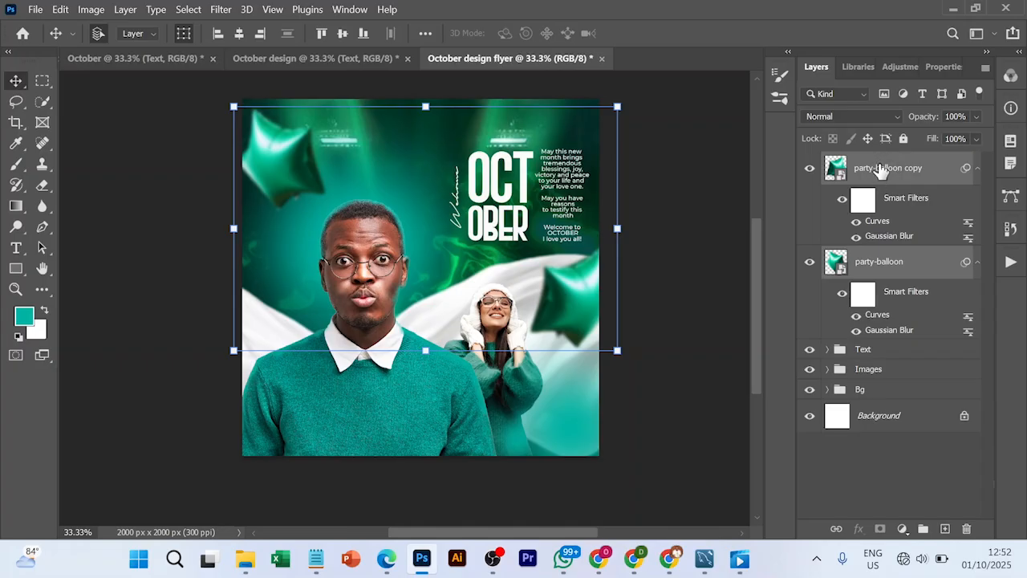
{"action": "key", "text": "ctrl+g"}
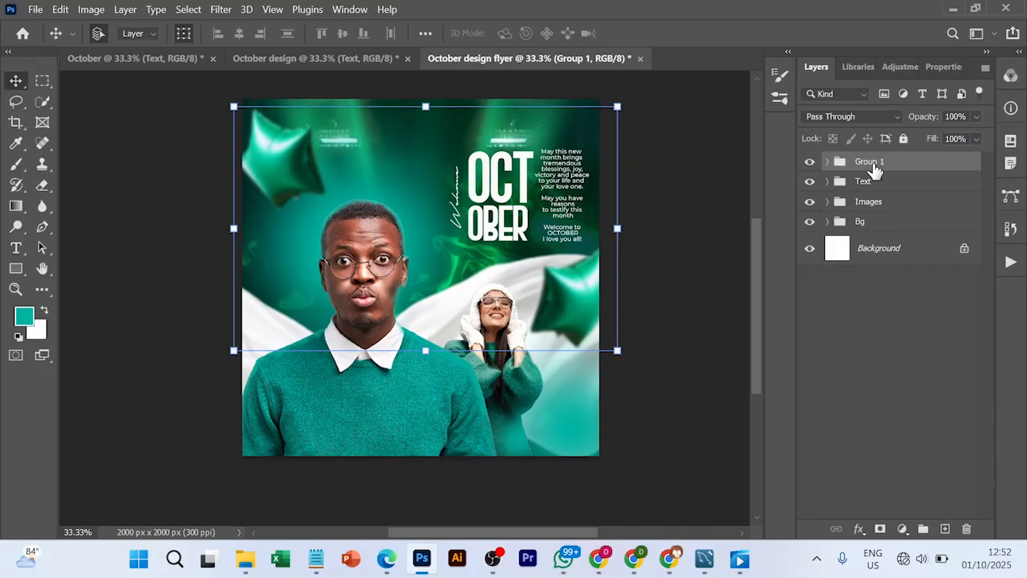
{"action": "double_click", "coordinate": [873, 166]}
{"action": "type", "text": "Balloon"}
{"action": "key", "text": "Return"}
{"action": "left_click", "coordinate": [878, 380]}
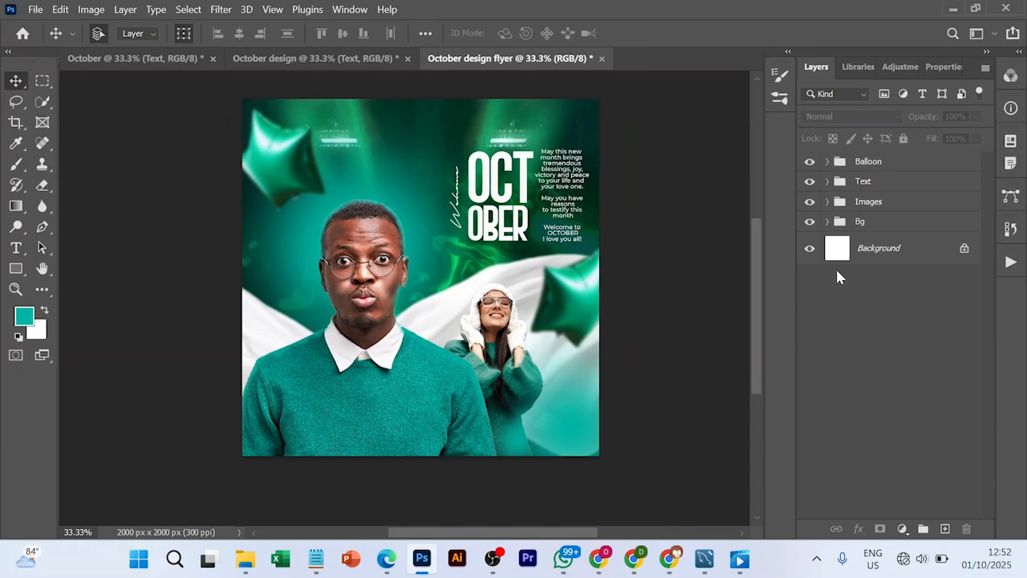
- Stamp the visible artwork onto a new layer above the Balloon group and try a Camera Raw Filter grade, fine-tuning its contrast
{"action": "left_click", "coordinate": [861, 164]}
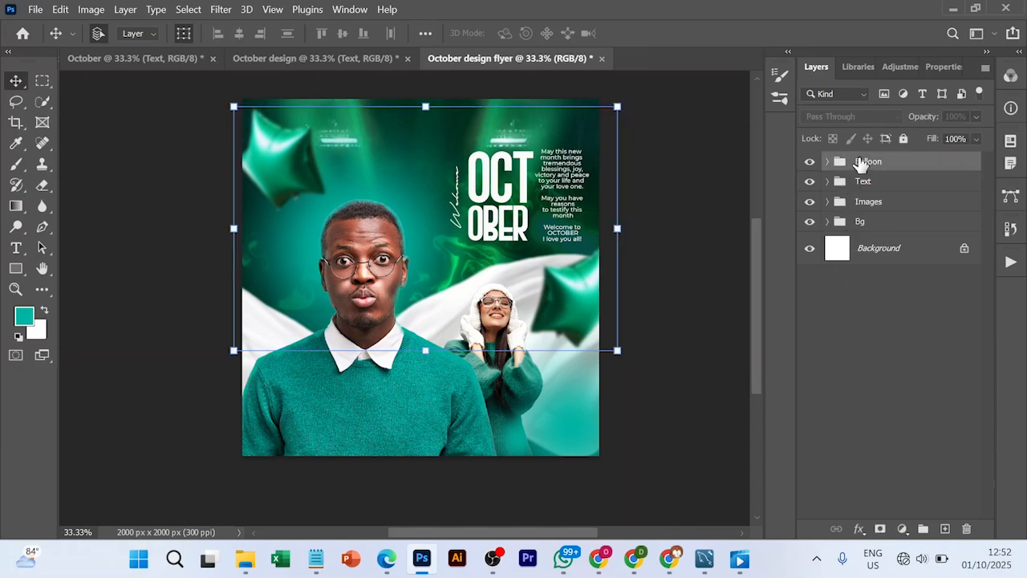
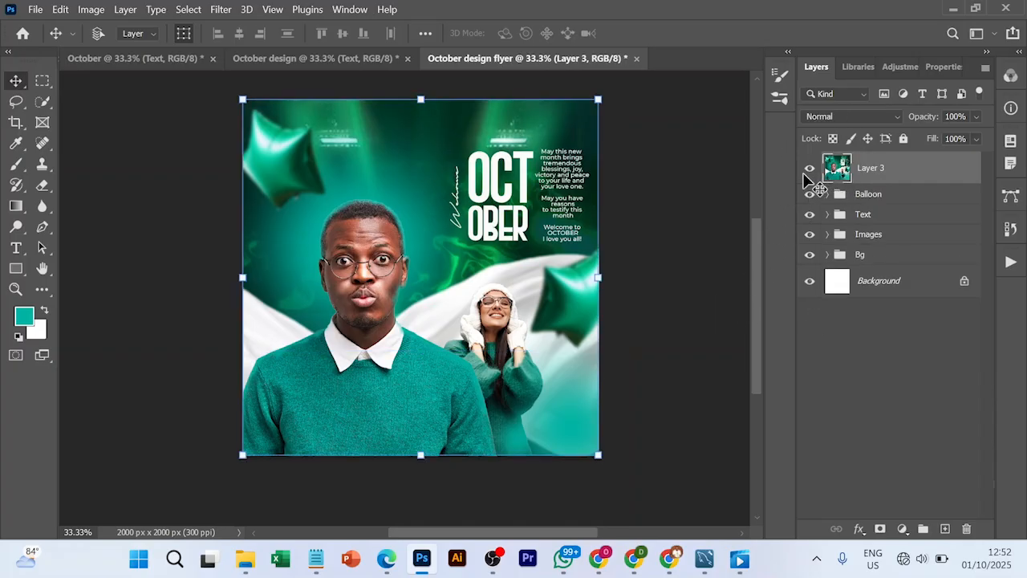
{"action": "left_click", "coordinate": [219, 10]}
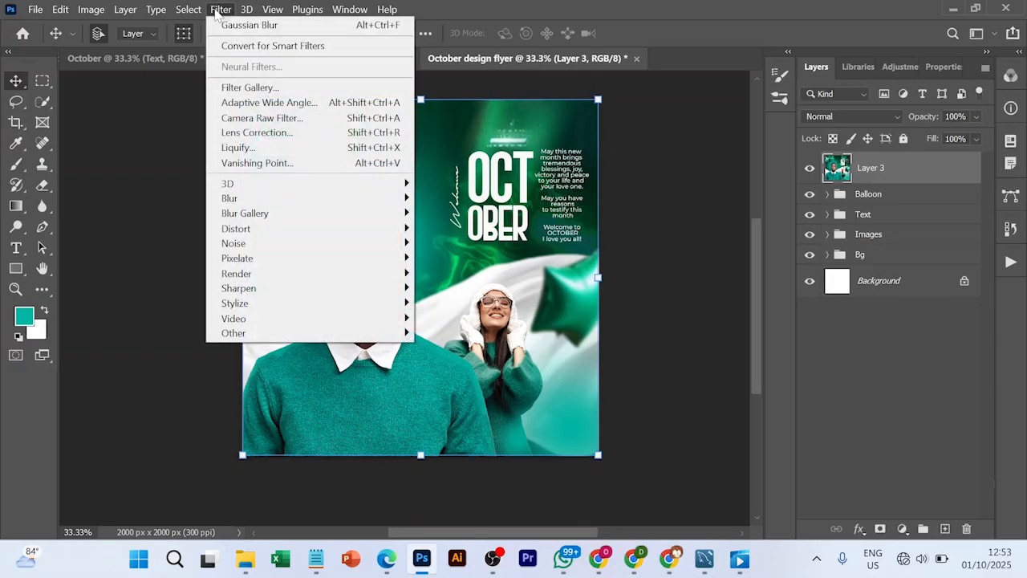
{"action": "left_click", "coordinate": [249, 120]}
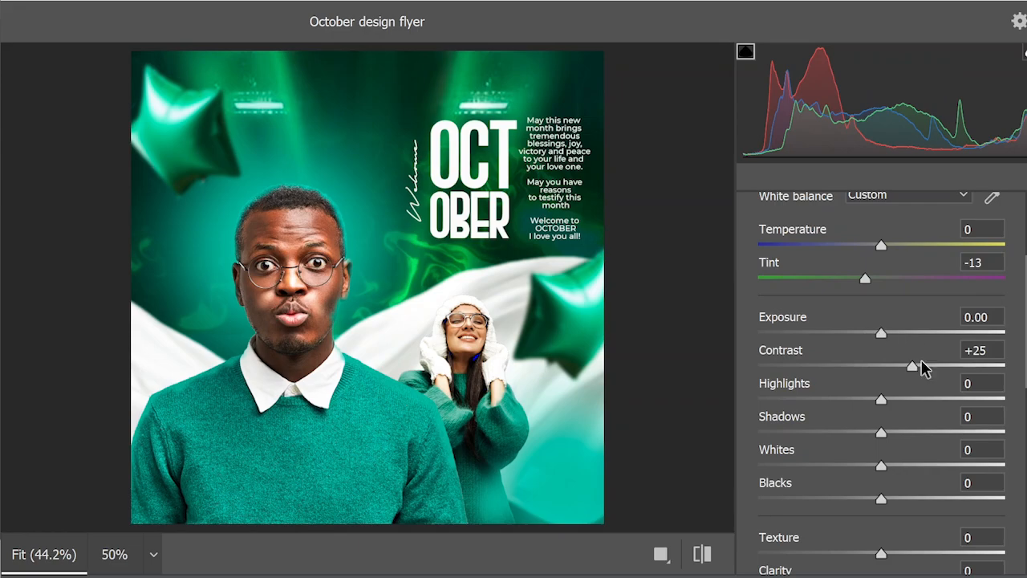
{"action": "left_click_drag", "start_coordinate": [913, 369], "coordinate": [907, 372]}
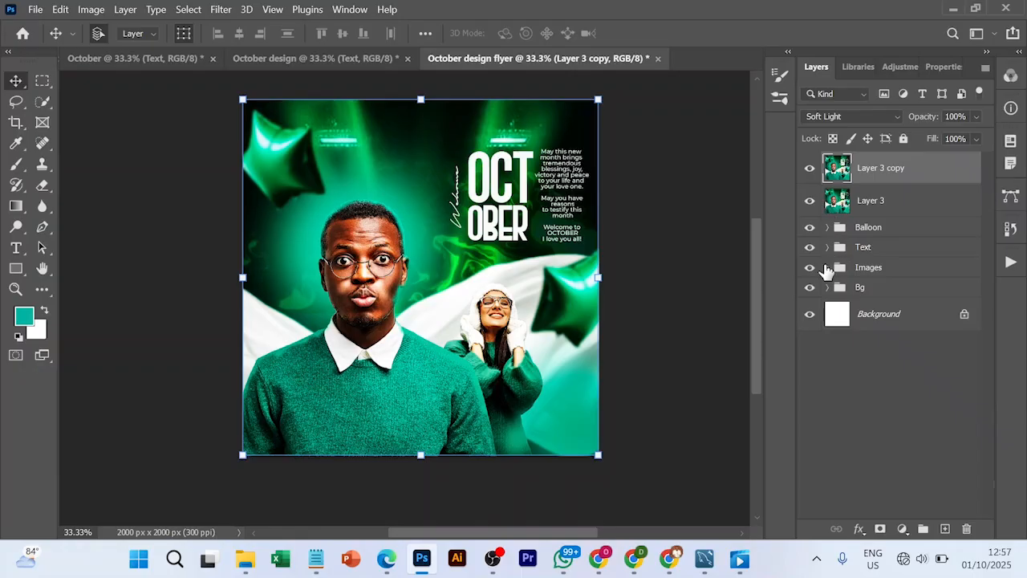
- Hide both stamped layers and ready a 200 px black brush on the mask of Color Fill 2 in the Images group
{"action": "left_click", "coordinate": [827, 267]}
{"action": "left_click", "coordinate": [909, 299]}
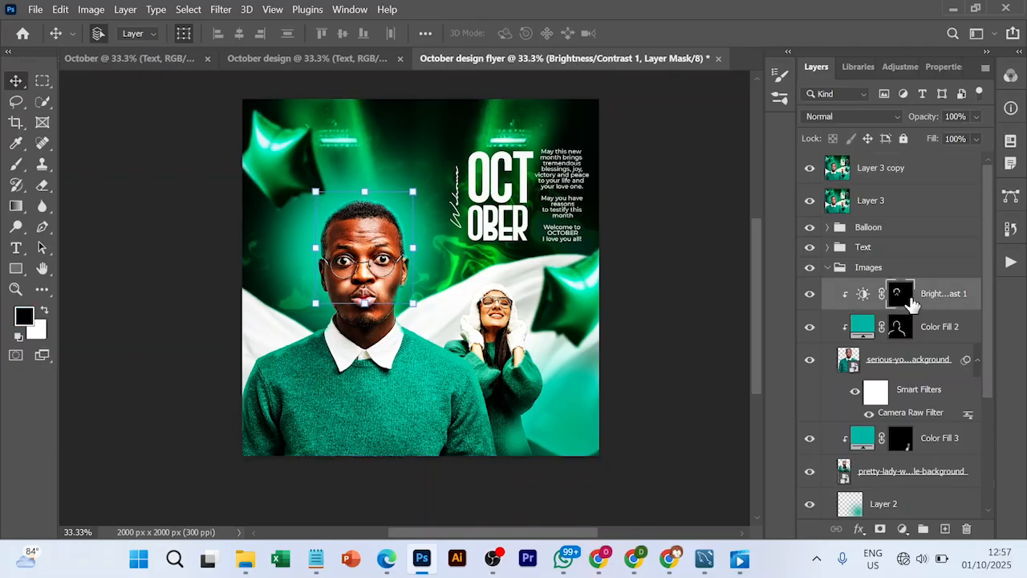
{"action": "left_click", "coordinate": [549, 308]}
{"action": "key", "text": "b"}
{"action": "left_click_drag", "start_coordinate": [810, 168], "coordinate": [809, 201]}
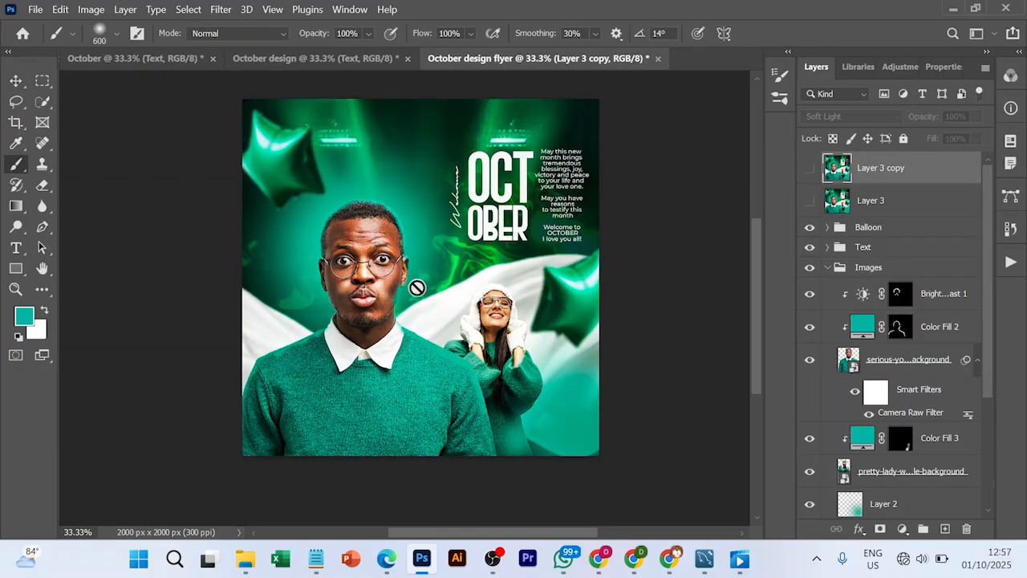
{"action": "left_click", "coordinate": [900, 327]}
{"action": "key", "text": "bracketleft"}
{"action": "key", "text": "bracketleft"}
{"action": "key", "text": "bracketleft"}
{"action": "key", "text": "bracketleft"}
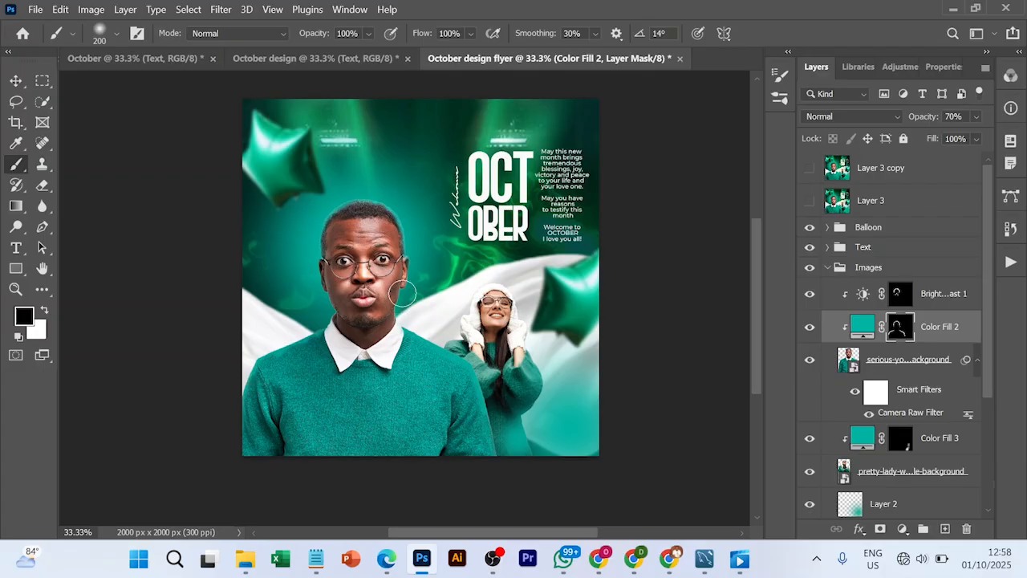
- Collapse the Images group and delete Layer 3 and Layer 3 copy
{"action": "left_click", "coordinate": [828, 268]}
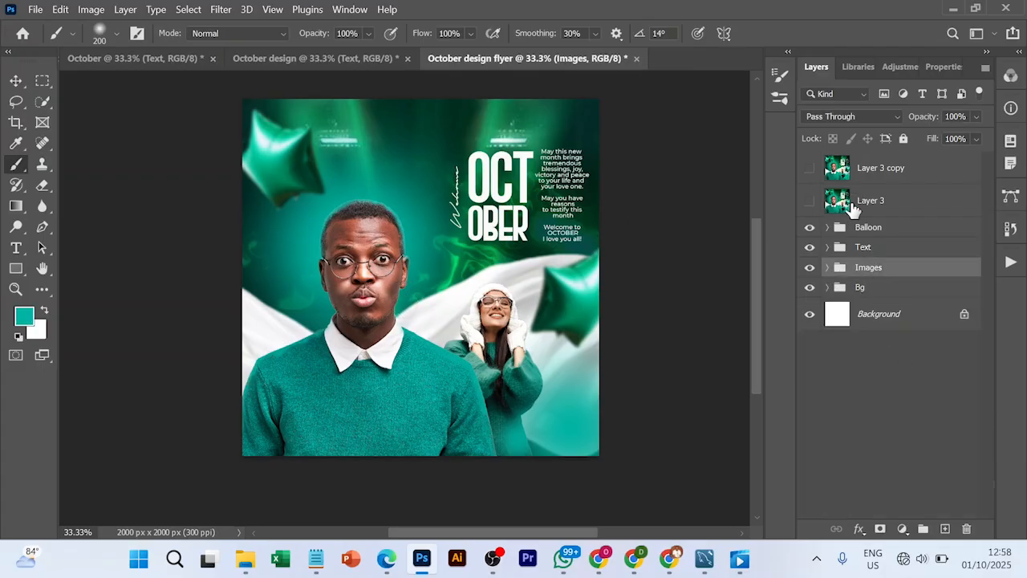
{"action": "left_click", "coordinate": [849, 202]}
{"action": "left_click", "coordinate": [883, 170], "text": "shift"}
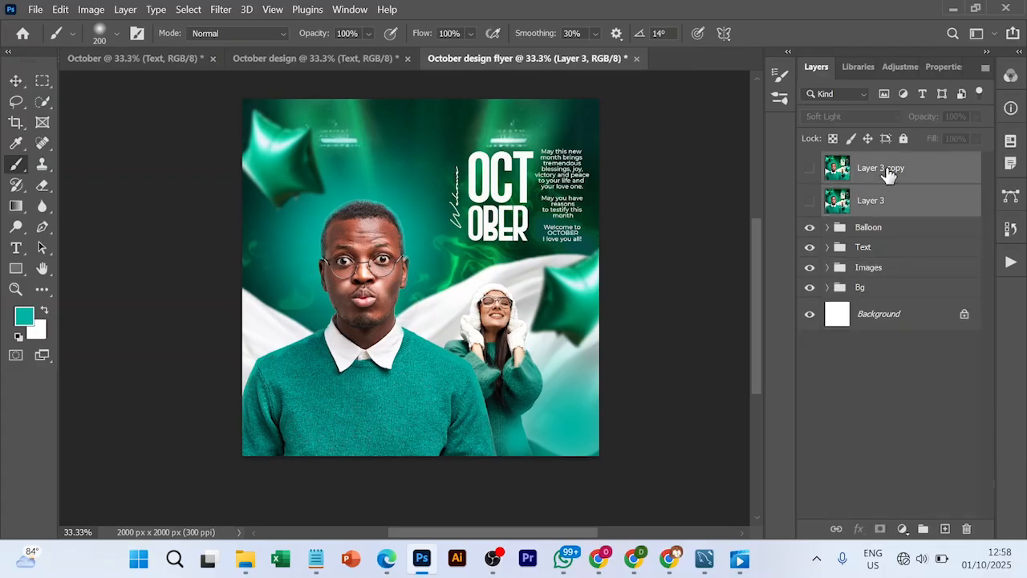
{"action": "key", "text": "Delete"}
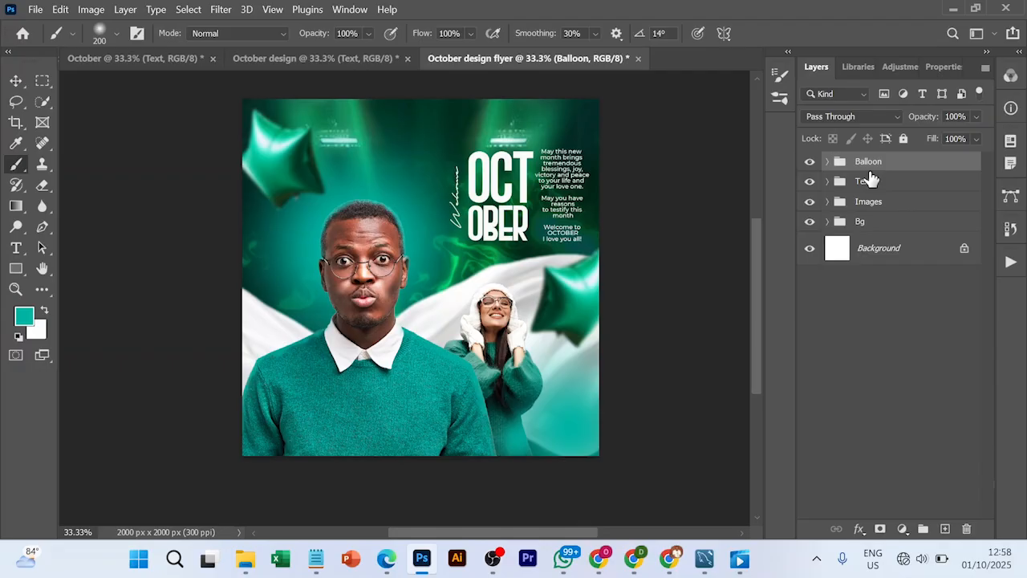
{"action": "key", "text": "v"}
{"action": "left_click", "coordinate": [892, 403]}
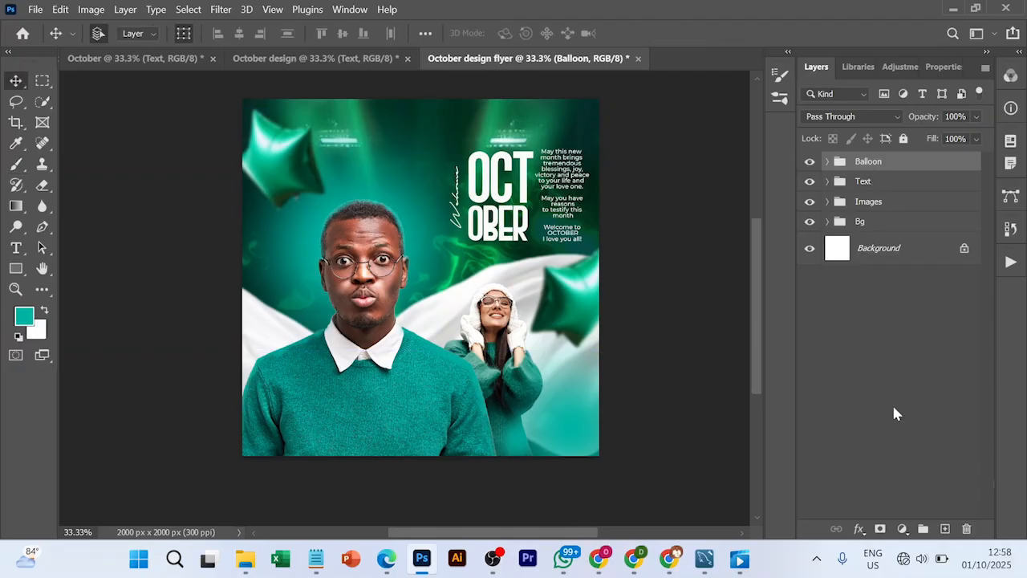
- Stamp the visible artwork above the Balloon group and set Camera Raw tint to -15, contrast to +10 and highlights to +5
{"action": "left_click", "coordinate": [894, 169]}
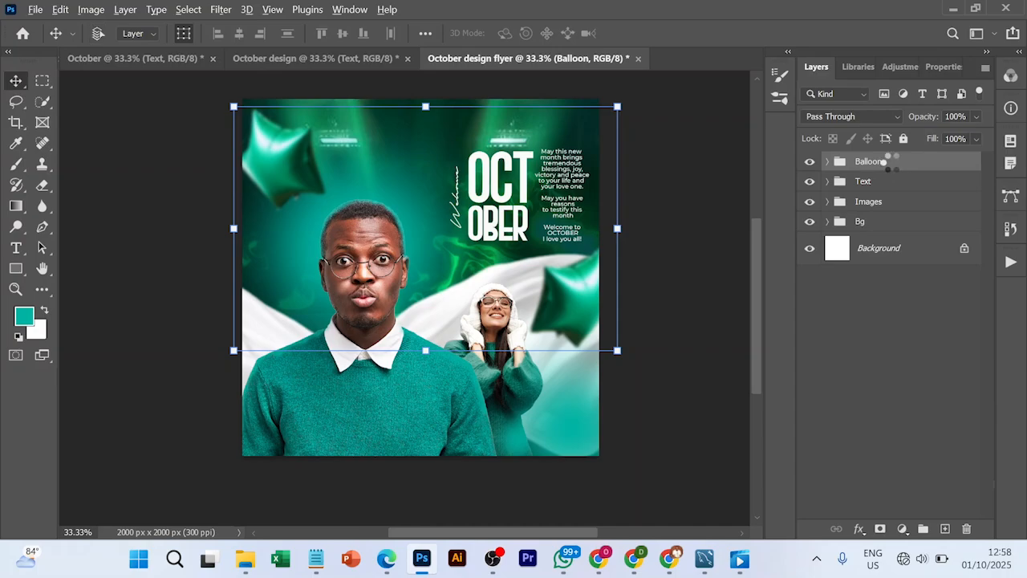
{"action": "key", "text": "ctrl+shift+alt+e"}
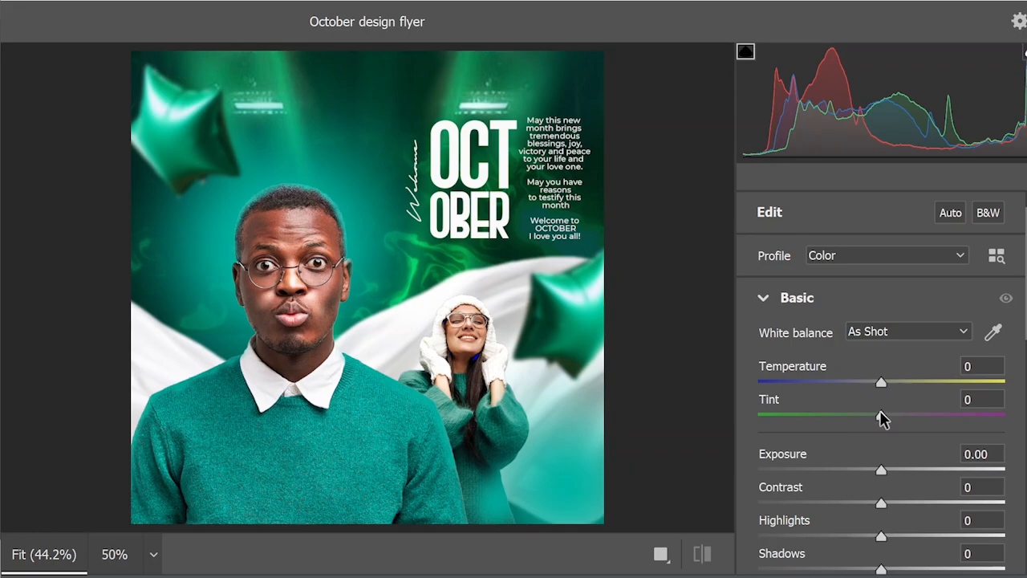
{"action": "left_click_drag", "start_coordinate": [881, 417], "coordinate": [862, 418]}
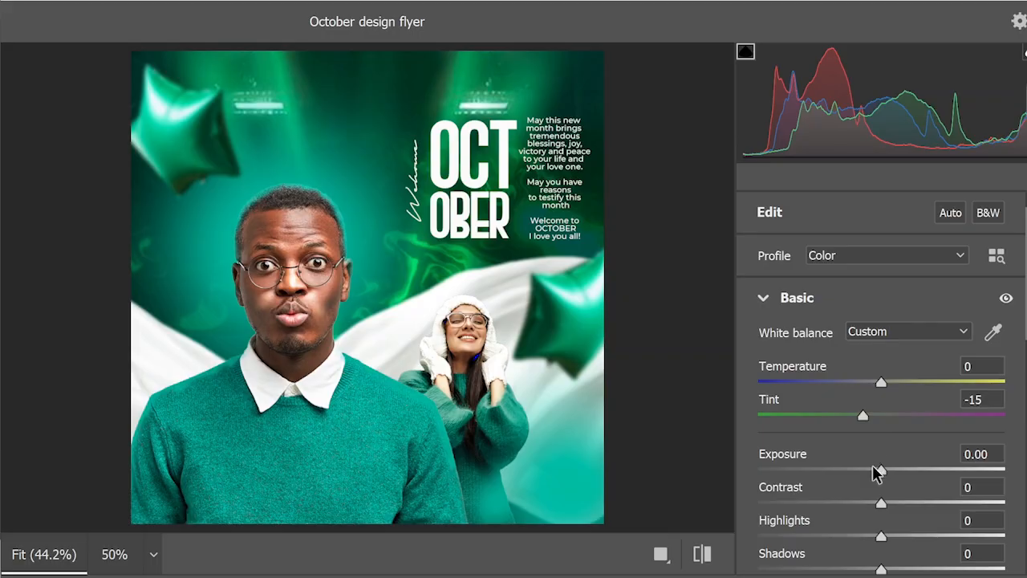
{"action": "mouse_move", "coordinate": [882, 505]}
{"action": "left_mouse_down"}
{"action": "mouse_move", "coordinate": [905, 501]}
{"action": "mouse_move", "coordinate": [837, 523]}
{"action": "mouse_move", "coordinate": [892, 520]}
{"action": "left_mouse_up"}
{"action": "scroll", "coordinate": [889, 518], "scroll_direction": "down", "scroll_amount": 1}
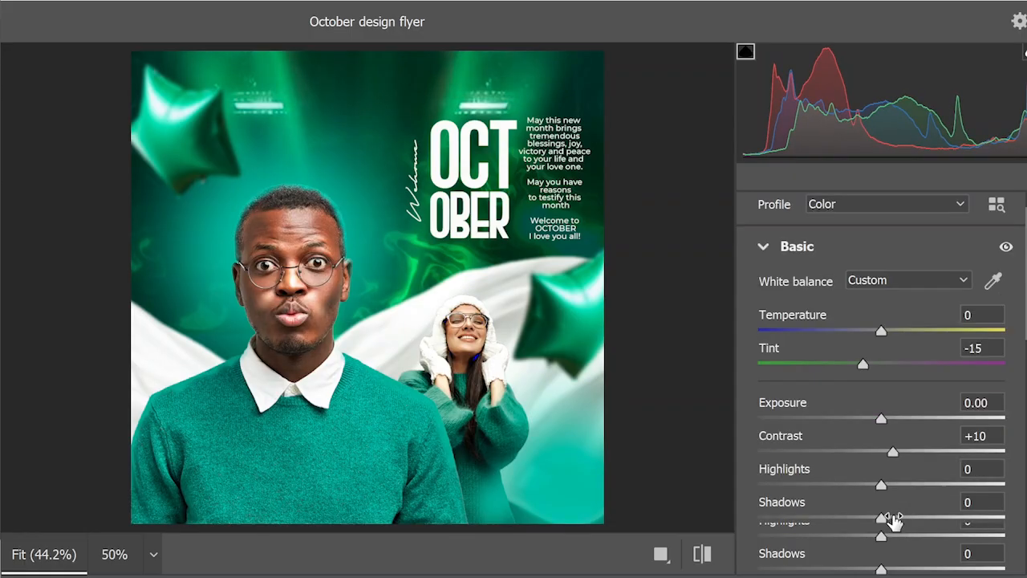
{"action": "scroll", "coordinate": [887, 482], "scroll_direction": "down", "scroll_amount": 2}
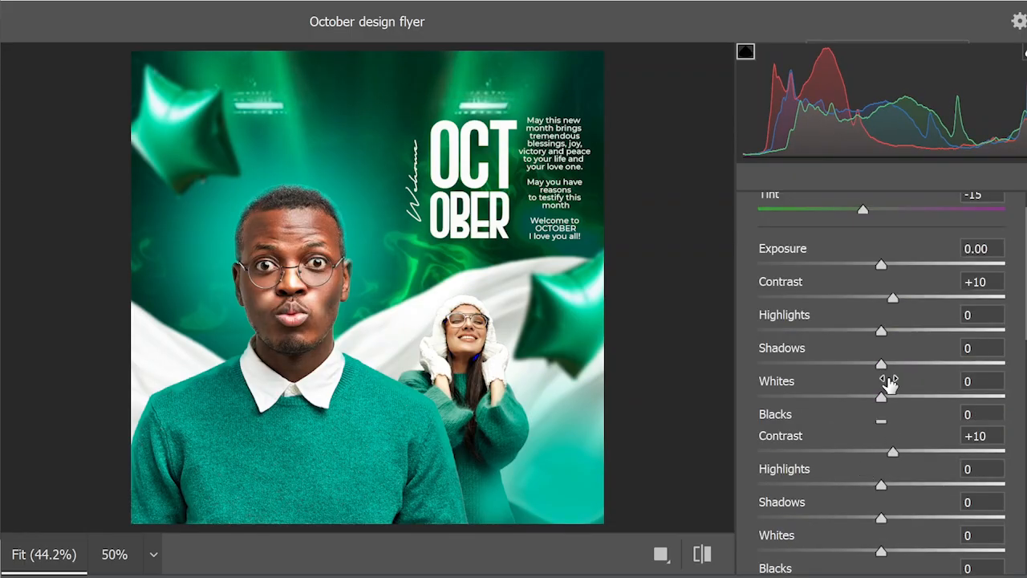
{"action": "mouse_move", "coordinate": [879, 337]}
{"action": "left_mouse_down"}
{"action": "mouse_move", "coordinate": [899, 336]}
{"action": "mouse_move", "coordinate": [889, 337]}
{"action": "left_mouse_up"}
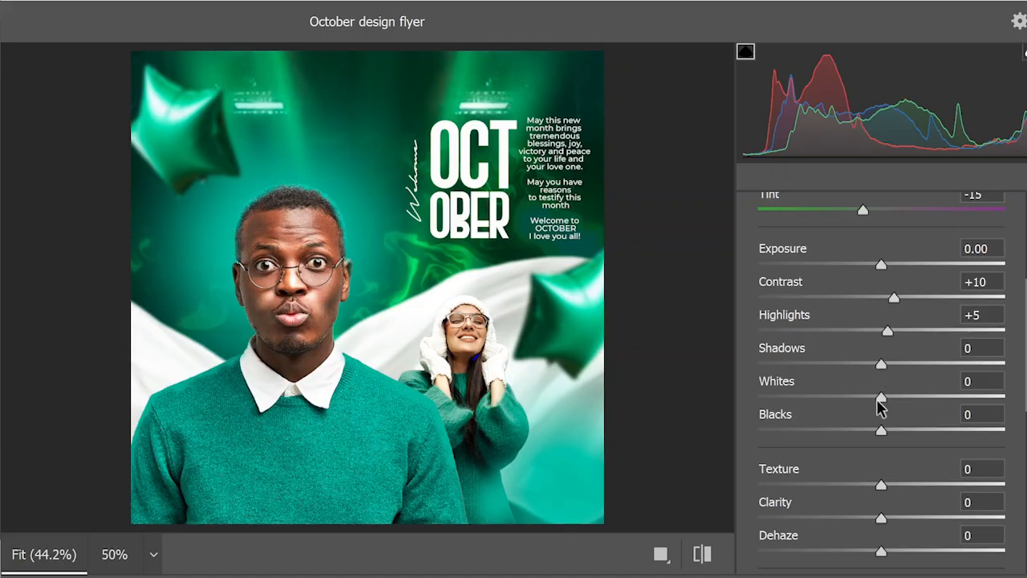
- Set the Camera Raw clarity to +22, vibrance to +23 and saturation to +7
{"action": "scroll", "coordinate": [865, 420], "scroll_direction": "down", "scroll_amount": 1}
{"action": "scroll", "coordinate": [872, 434], "scroll_direction": "down", "scroll_amount": 1}
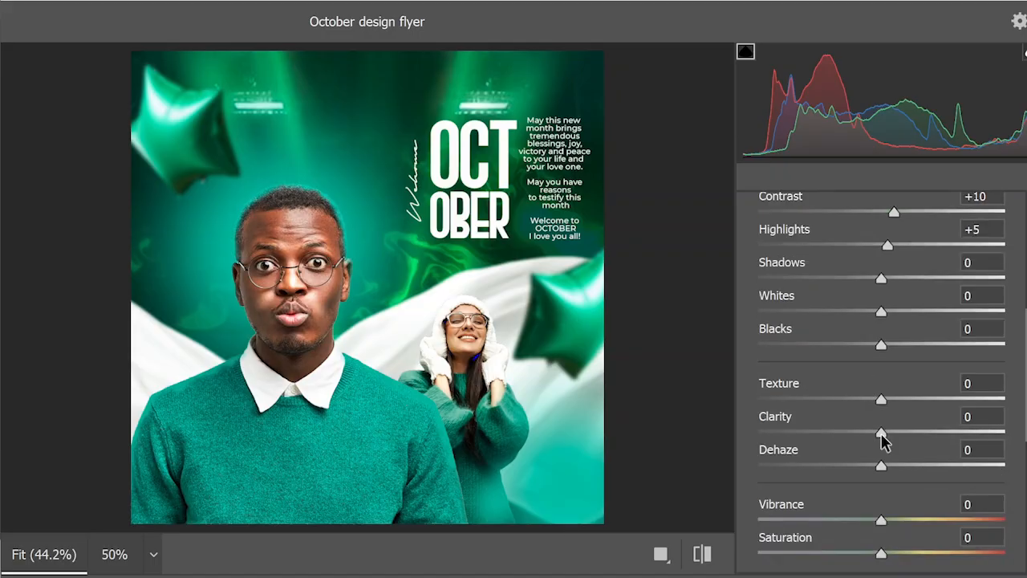
{"action": "left_click_drag", "start_coordinate": [882, 434], "coordinate": [908, 432]}
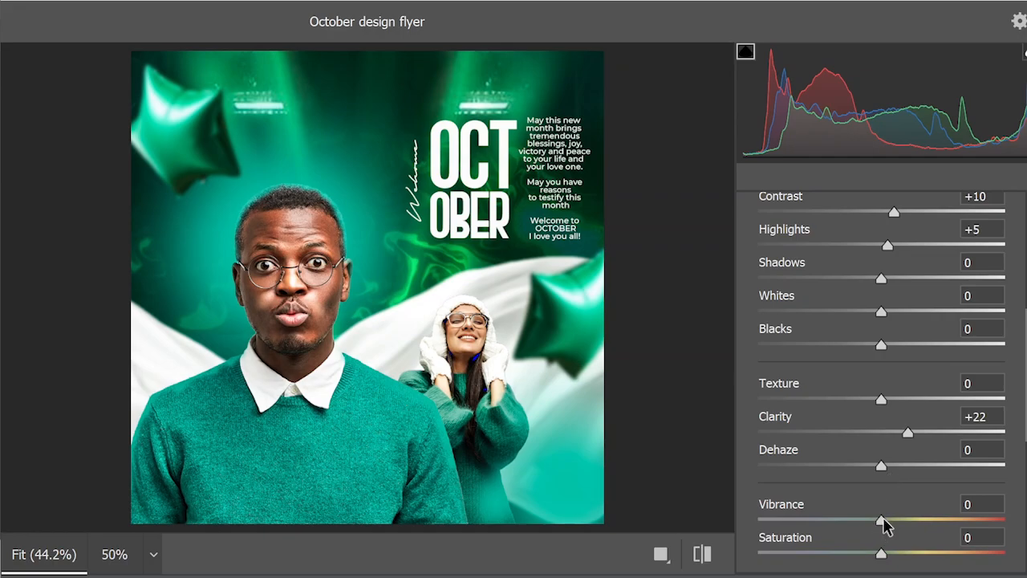
{"action": "left_click_drag", "start_coordinate": [882, 521], "coordinate": [910, 522]}
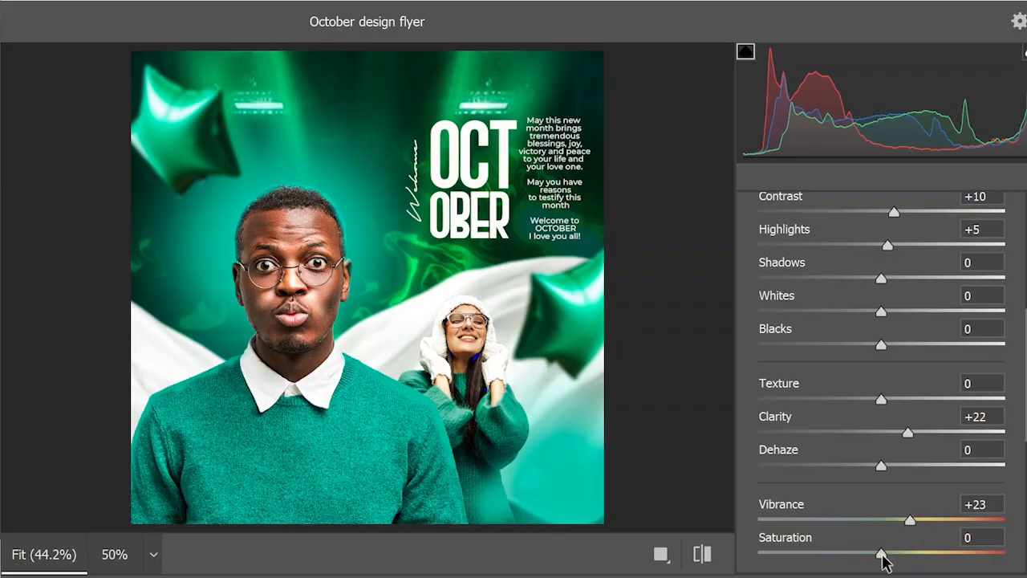
{"action": "left_click_drag", "start_coordinate": [883, 561], "coordinate": [891, 561]}
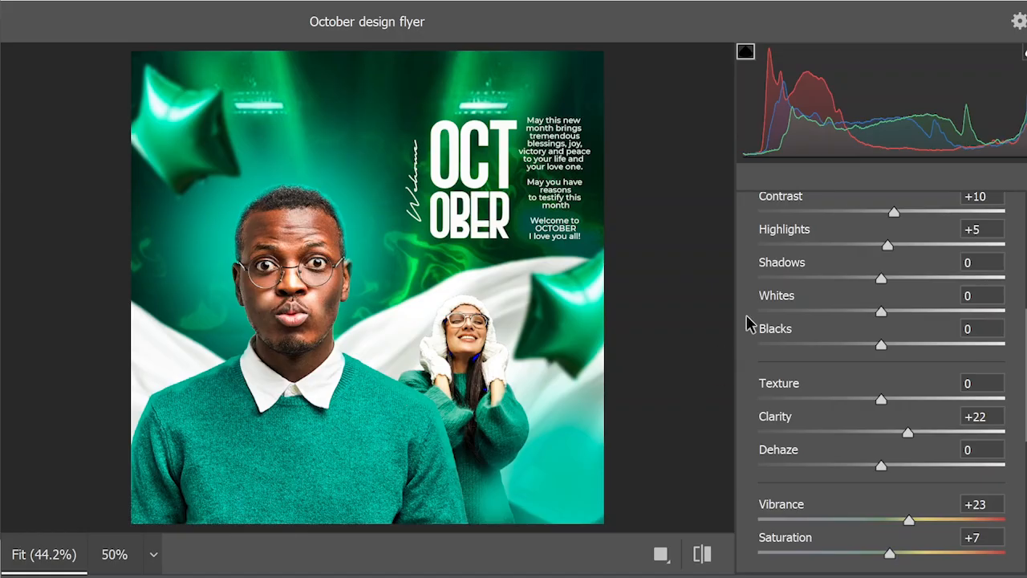
- In the Camera Raw Color Mixer, set the hue of Greens to +17 and Aquas to -10
{"action": "scroll", "coordinate": [848, 321], "scroll_direction": "down", "scroll_amount": 3}
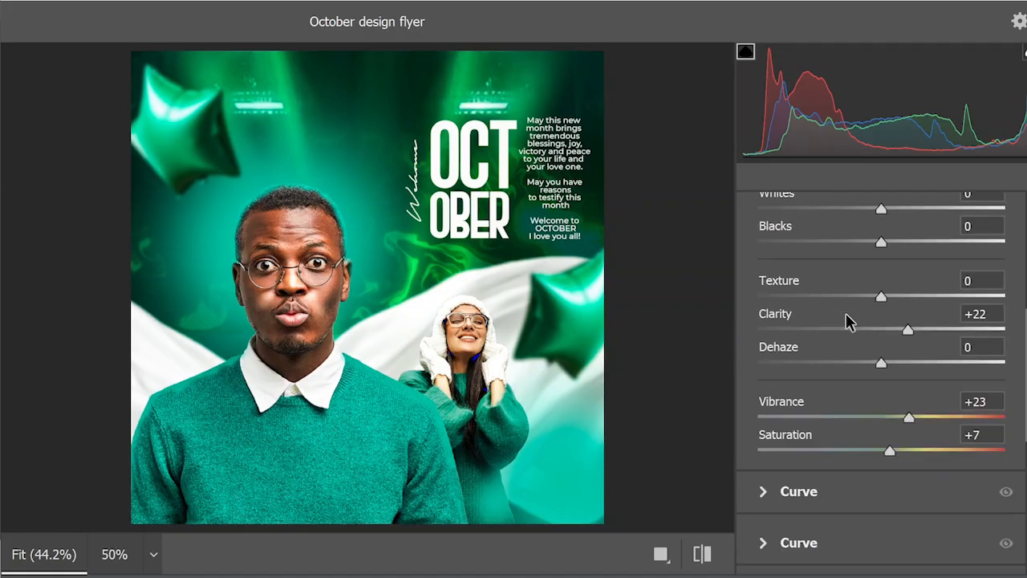
{"action": "scroll", "coordinate": [848, 321], "scroll_direction": "up", "scroll_amount": 10}
{"action": "scroll", "coordinate": [819, 452], "scroll_direction": "down", "scroll_amount": 3}
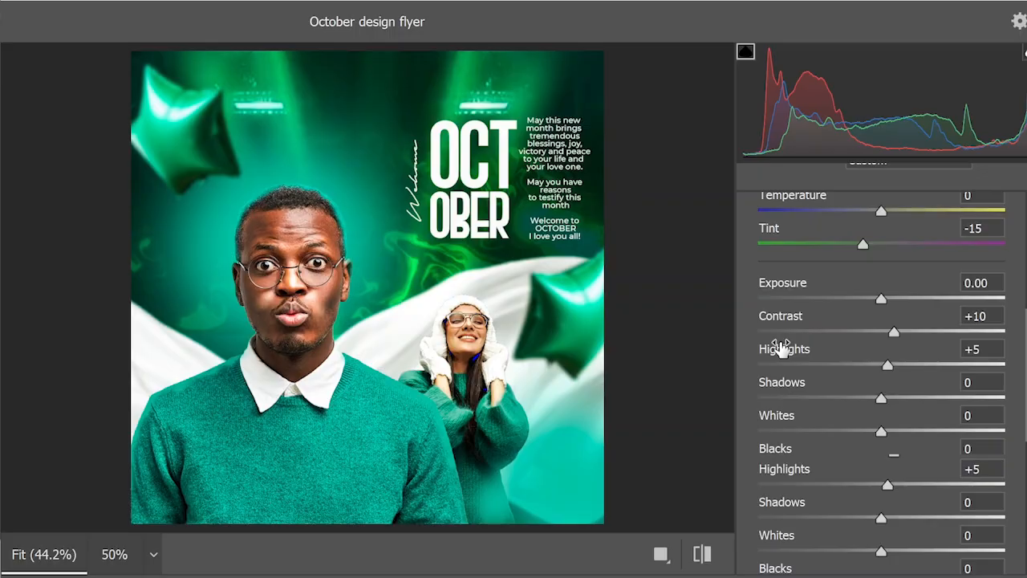
{"action": "scroll", "coordinate": [783, 348], "scroll_direction": "down", "scroll_amount": 7}
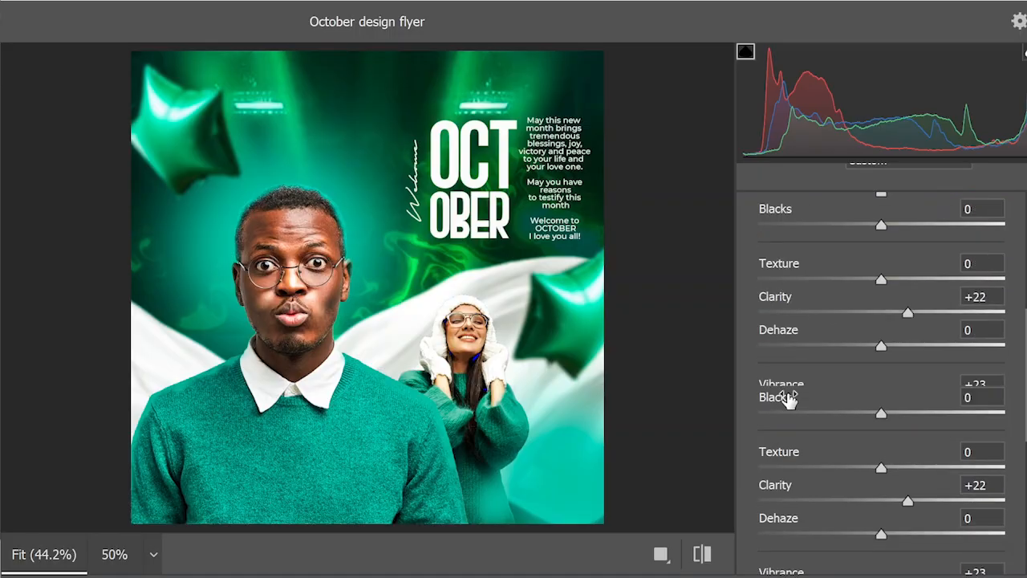
{"action": "scroll", "coordinate": [790, 417], "scroll_direction": "down", "scroll_amount": 2}
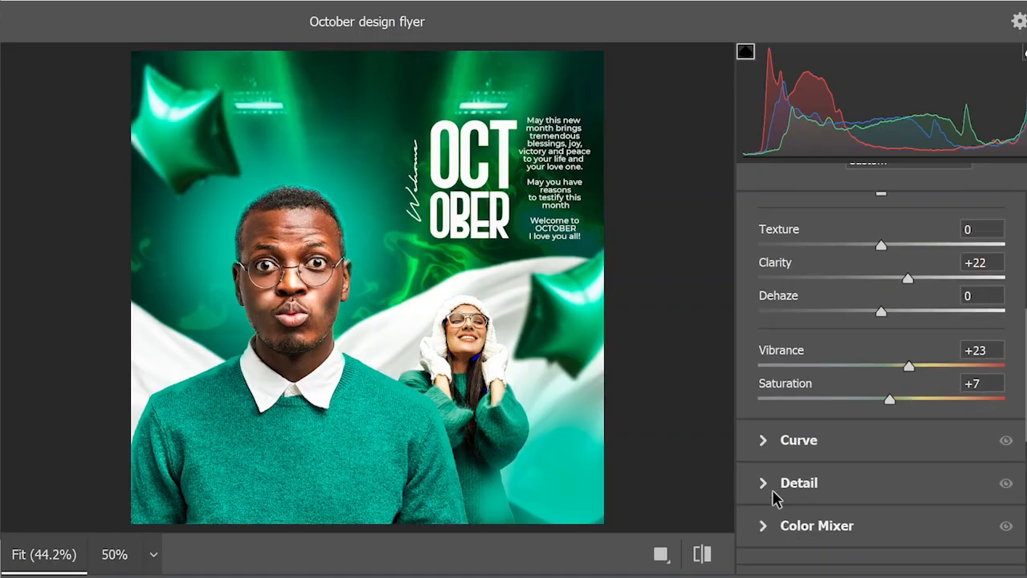
{"action": "scroll", "coordinate": [776, 498], "scroll_direction": "down", "scroll_amount": 1}
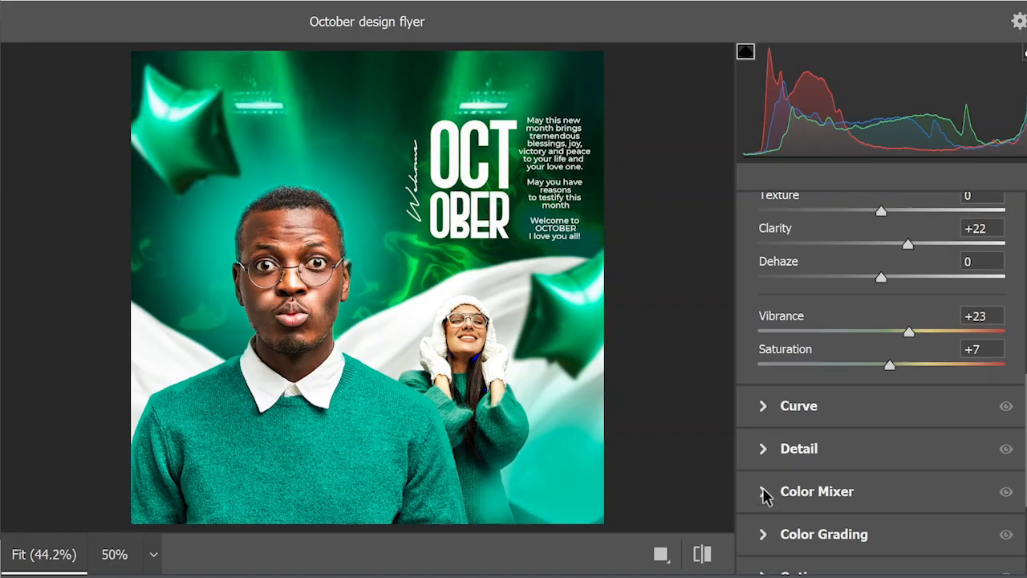
{"action": "left_click", "coordinate": [763, 491]}
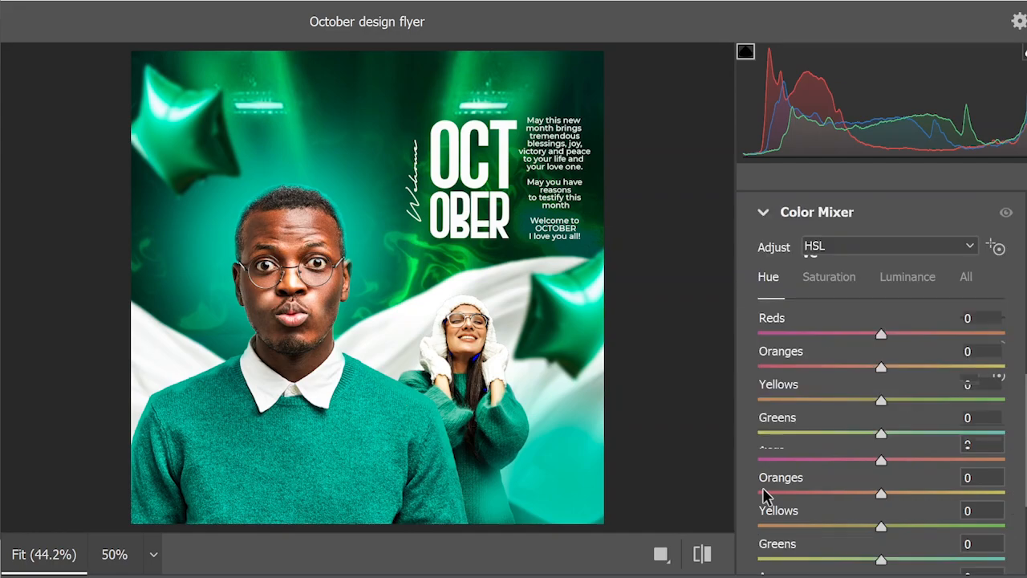
{"action": "left_click", "coordinate": [763, 490]}
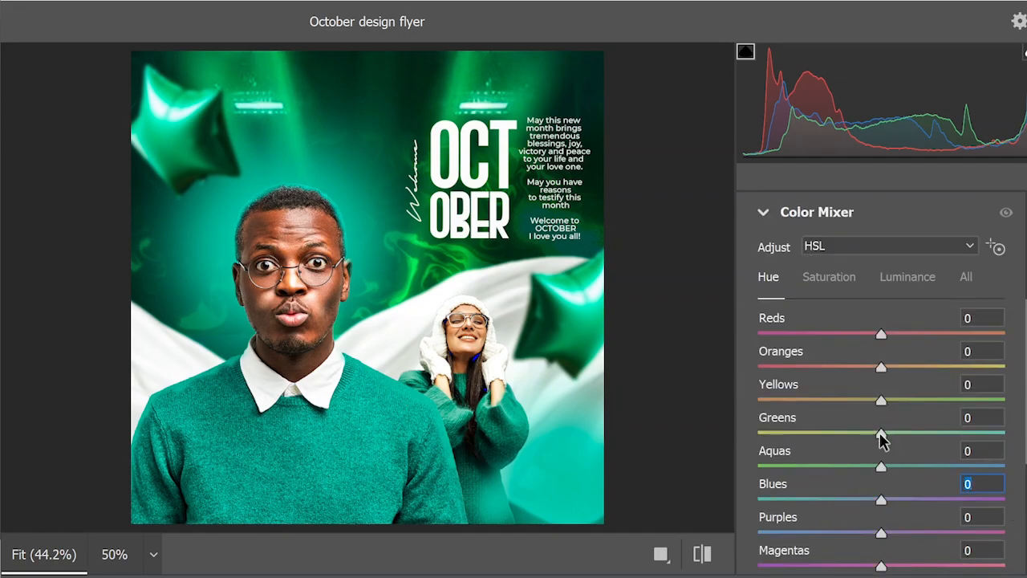
{"action": "left_click_drag", "start_coordinate": [881, 438], "coordinate": [904, 437]}
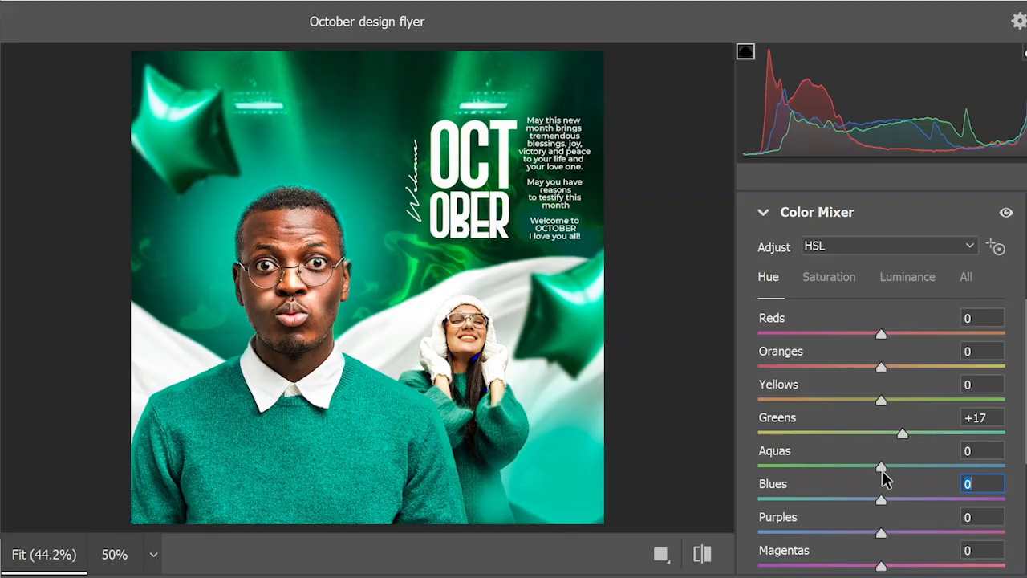
{"action": "left_click_drag", "start_coordinate": [882, 468], "coordinate": [870, 467]}
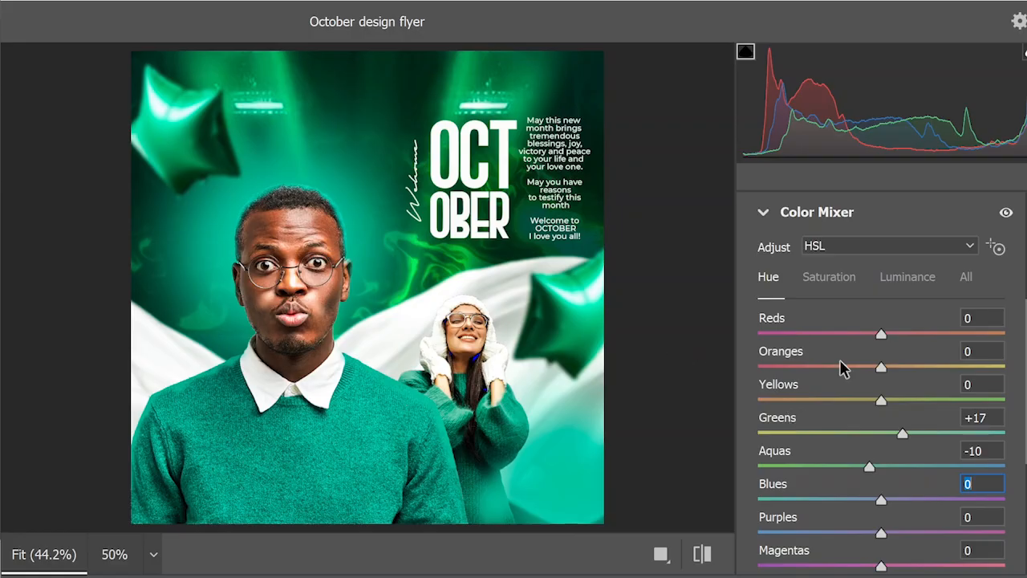
- Set the Camera Raw vignetting to -22 to darken the flyer's edges
{"action": "scroll", "coordinate": [840, 368], "scroll_direction": "down", "scroll_amount": 5}
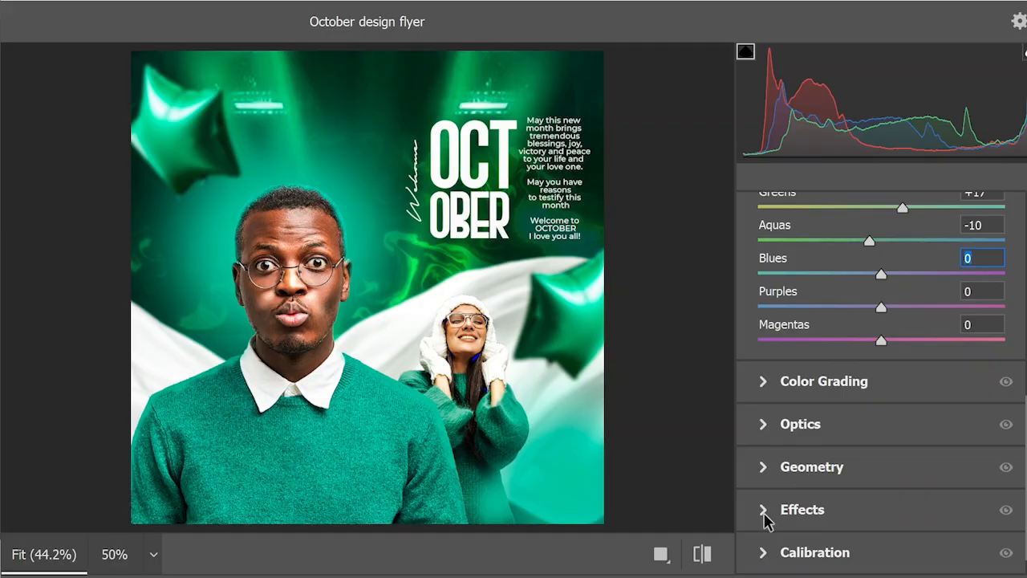
{"action": "left_click", "coordinate": [766, 515]}
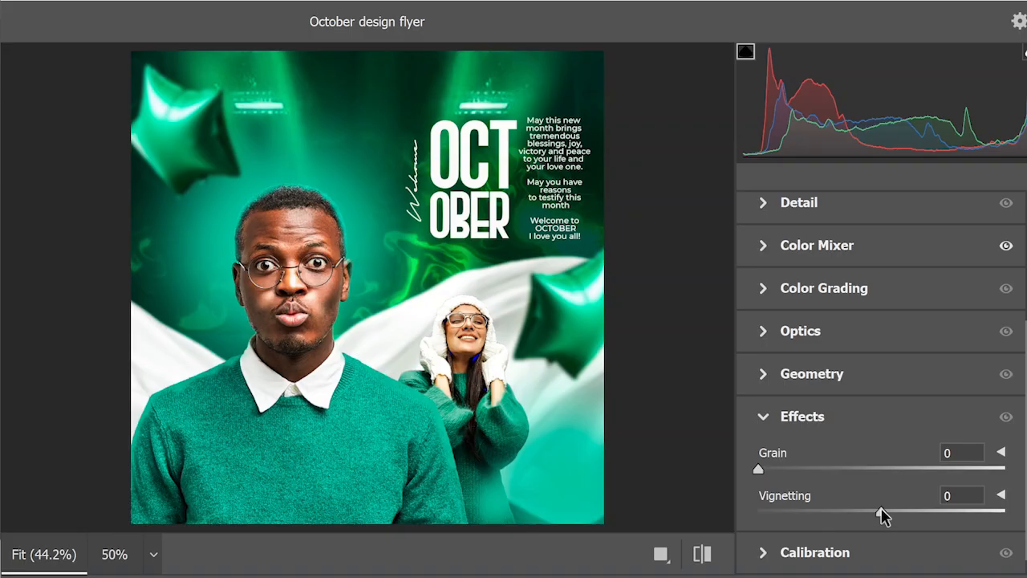
{"action": "left_click_drag", "start_coordinate": [881, 516], "coordinate": [857, 534]}
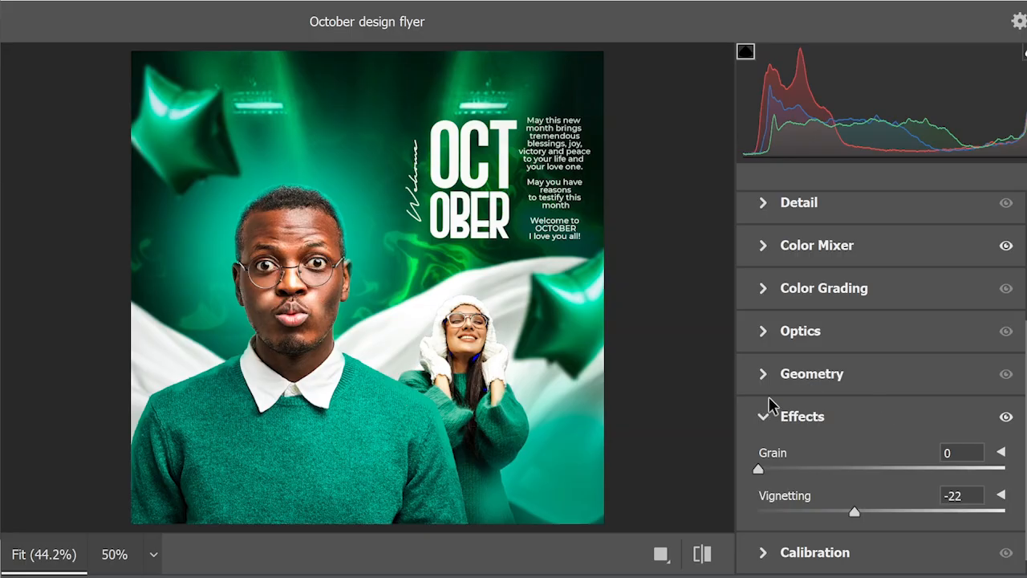
- Set the Camera Raw sharpening to 22, apply the filter and compare the flyer with and without Layer 3
{"action": "left_click", "coordinate": [794, 219]}
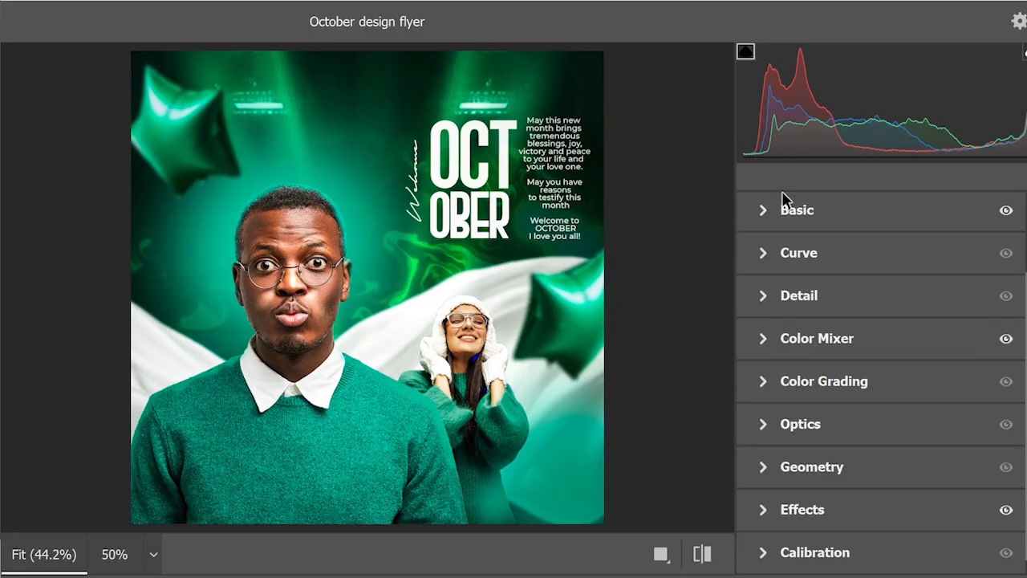
{"action": "left_click", "coordinate": [768, 295]}
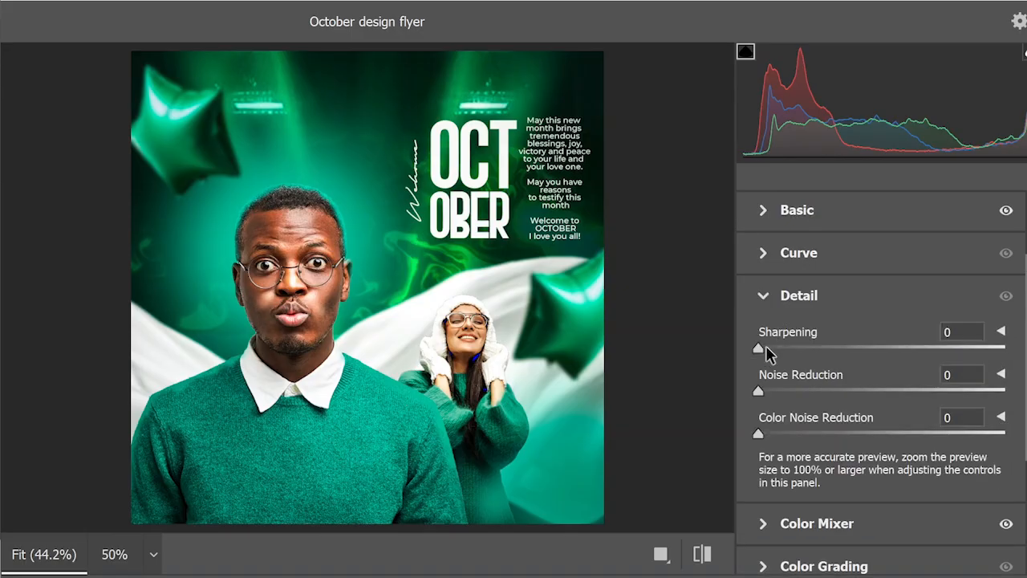
{"action": "left_click_drag", "start_coordinate": [767, 347], "coordinate": [795, 346]}
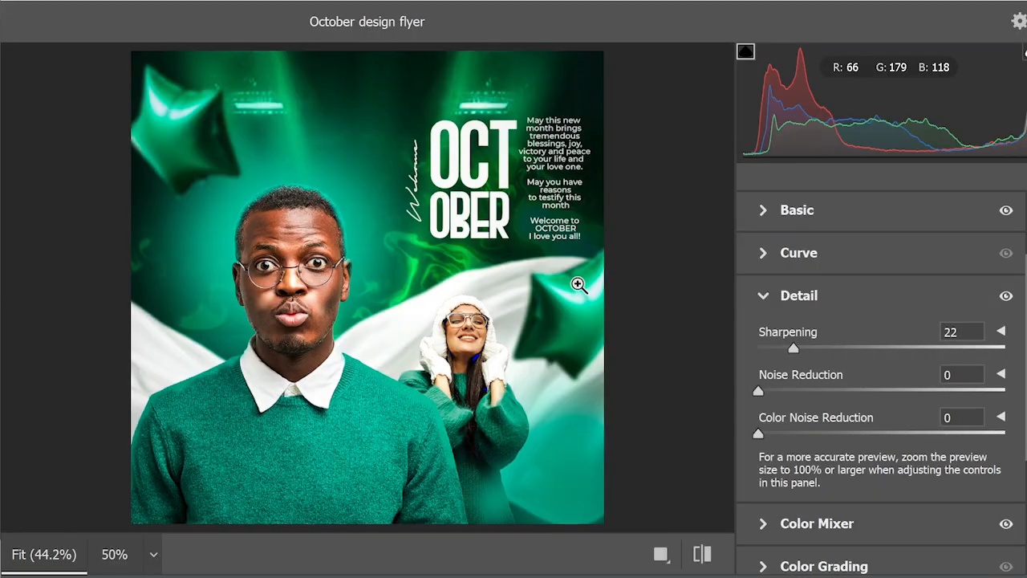
{"action": "key", "text": "Return"}
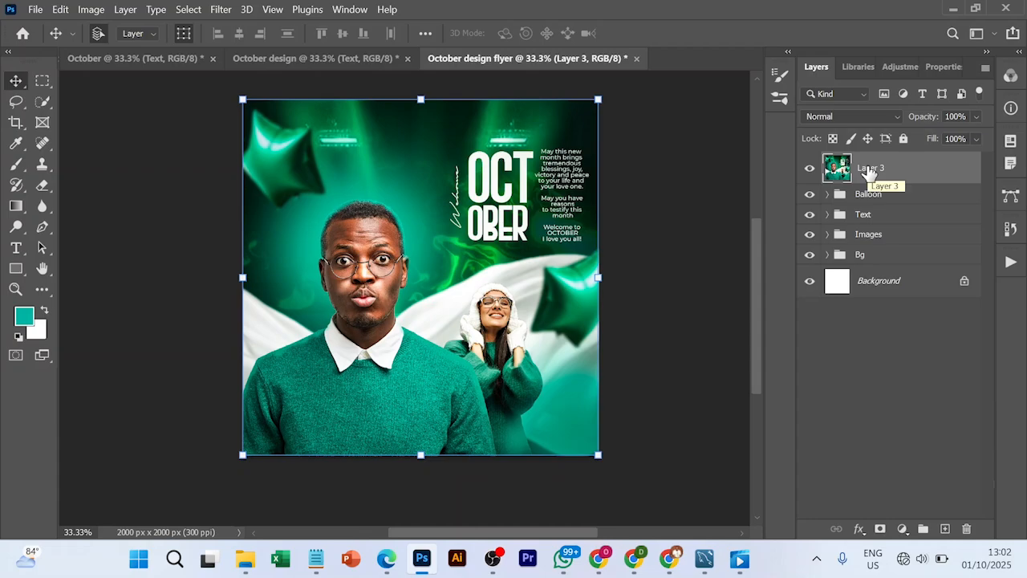
{"action": "left_click", "coordinate": [811, 170]}
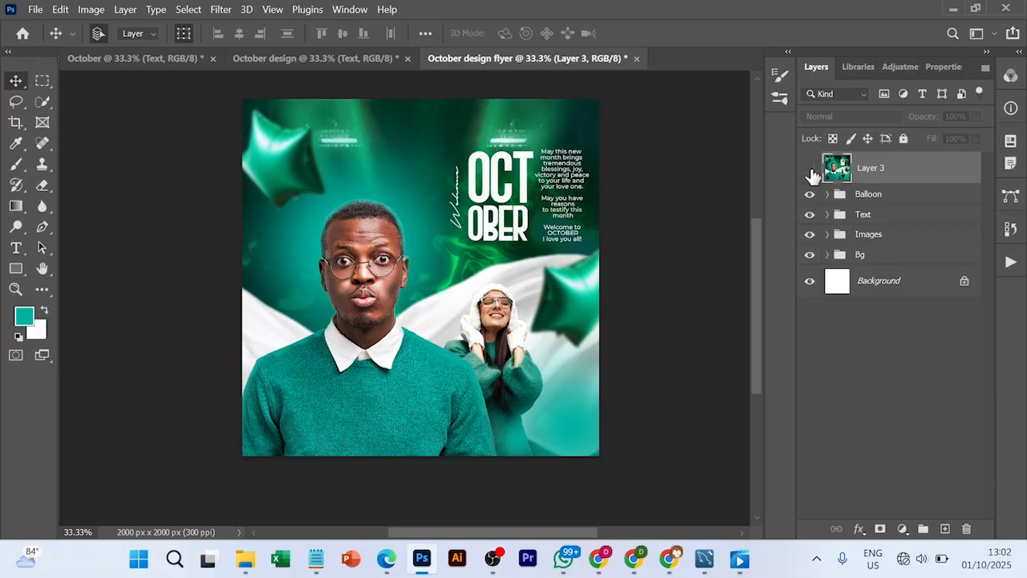
{"action": "left_click", "coordinate": [811, 169]}
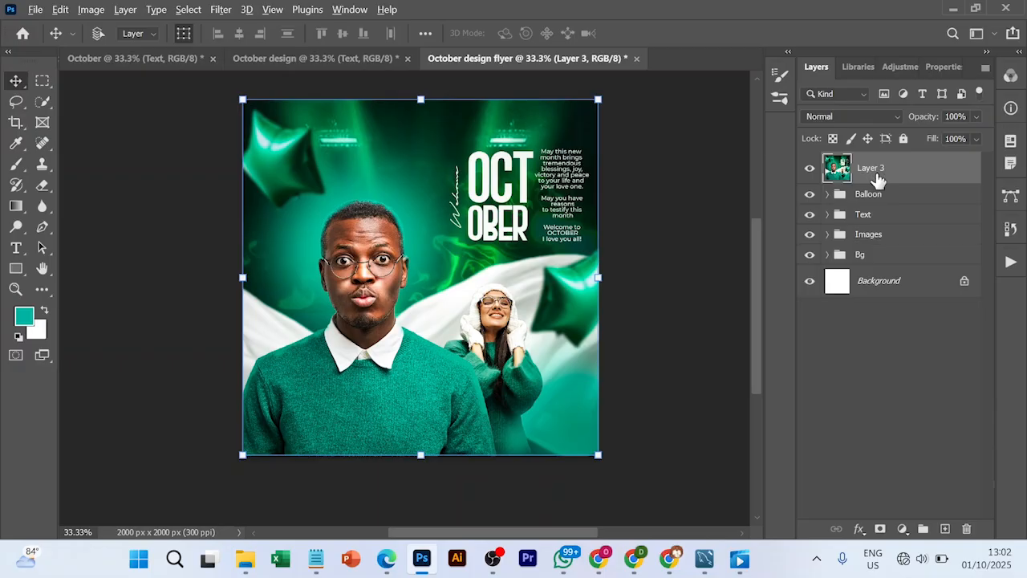
- Add a merged copy of the artwork above Layer 3 and set its blend mode to Soft Light
{"action": "key", "text": "ctrl+j"}
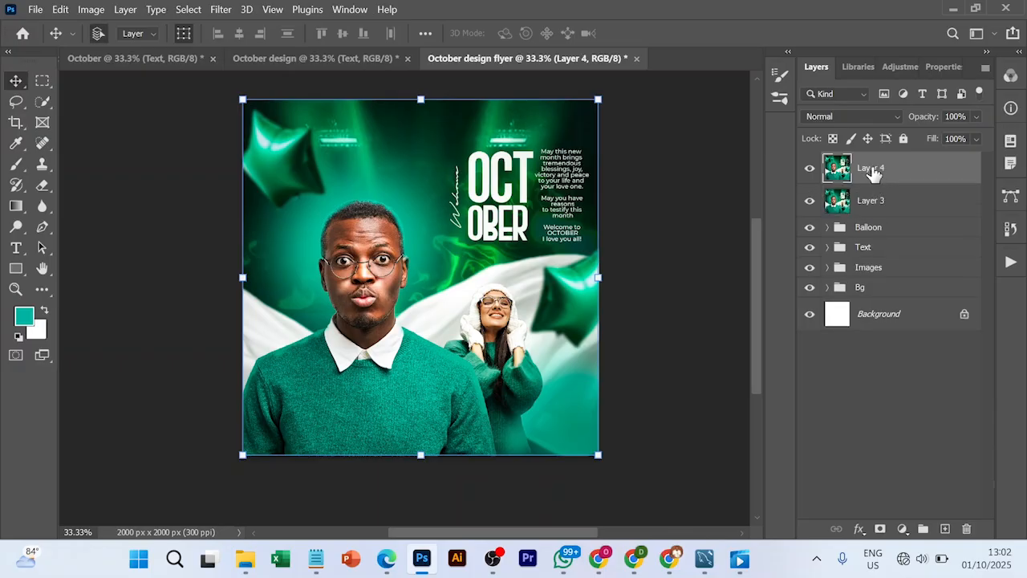
{"action": "left_click", "coordinate": [896, 116]}
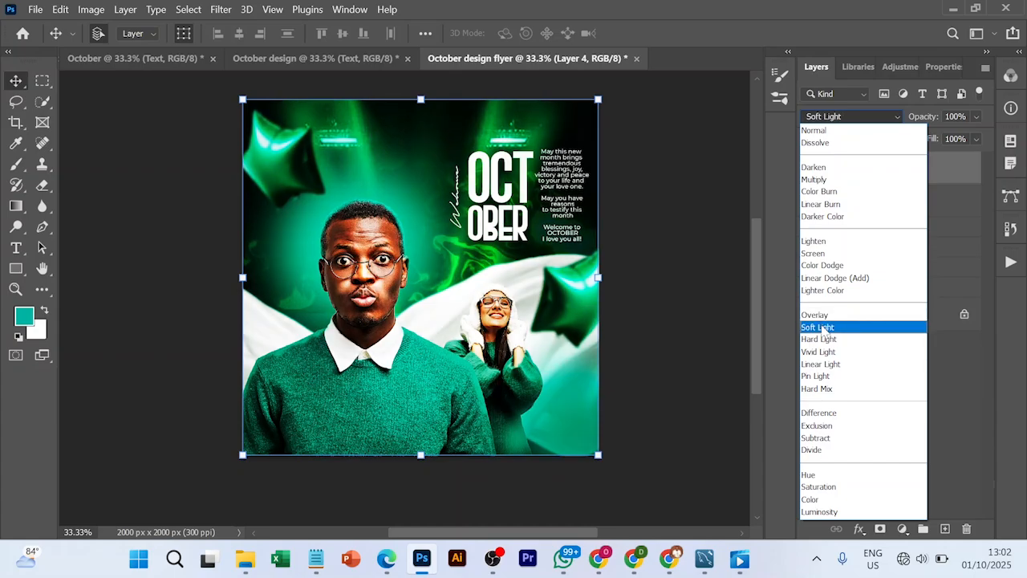
{"action": "left_click", "coordinate": [821, 327]}
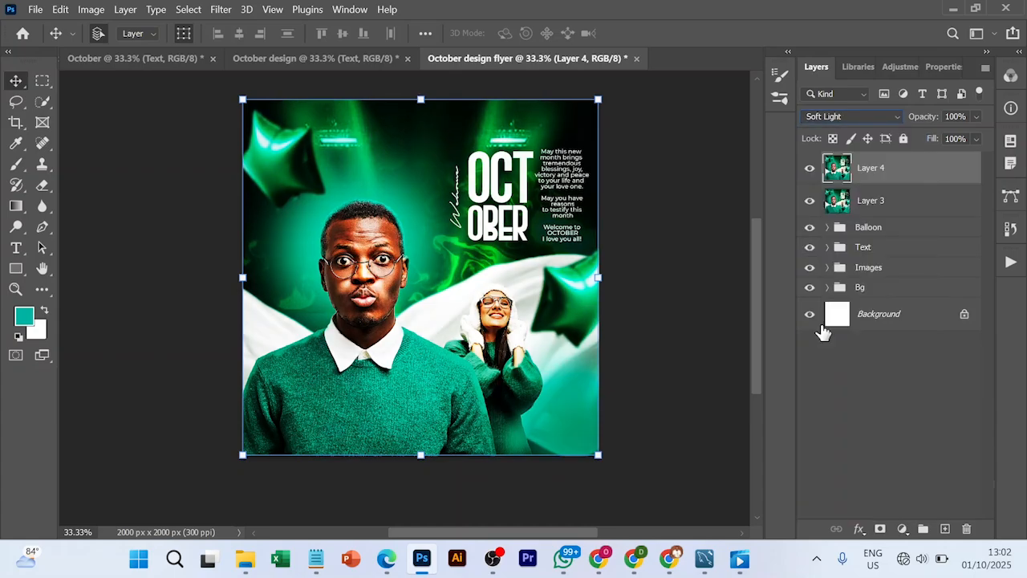